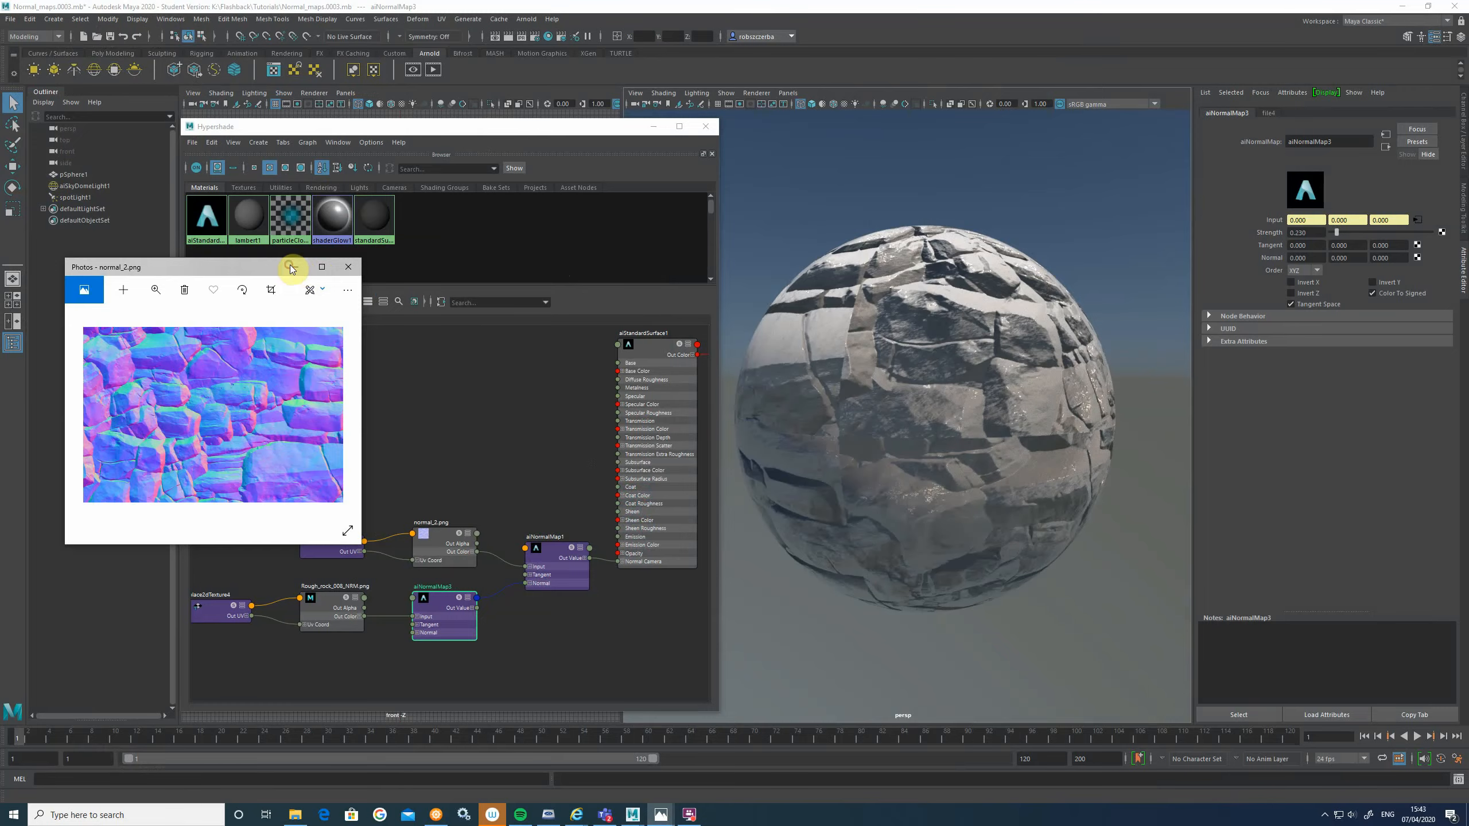
Step: Increase the Strength of the normal map node fed by the Rough_rock_008_NRM.png texture and inspect the sphere
click(296, 267)
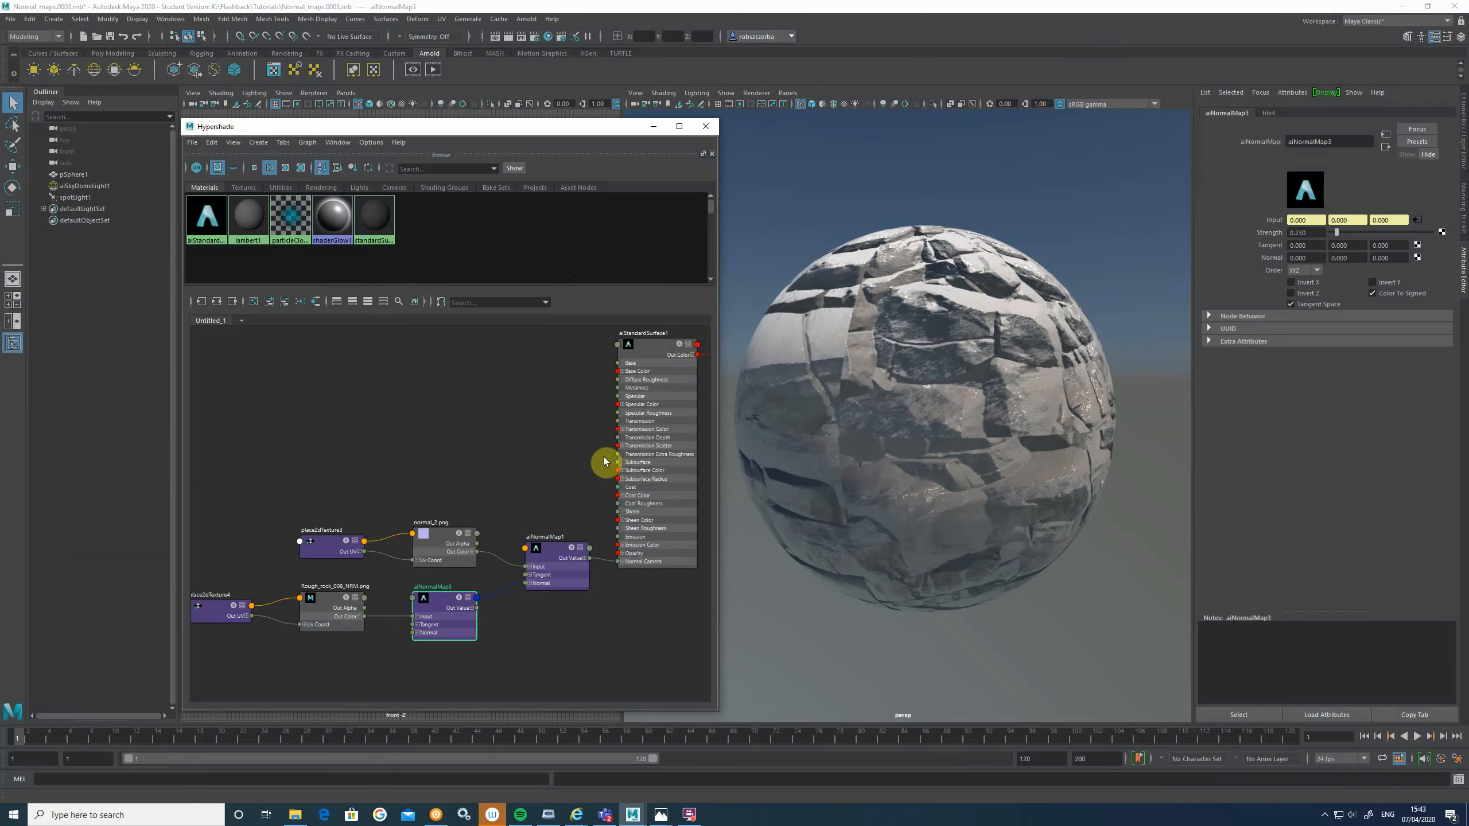
drag(545, 559, 542, 545)
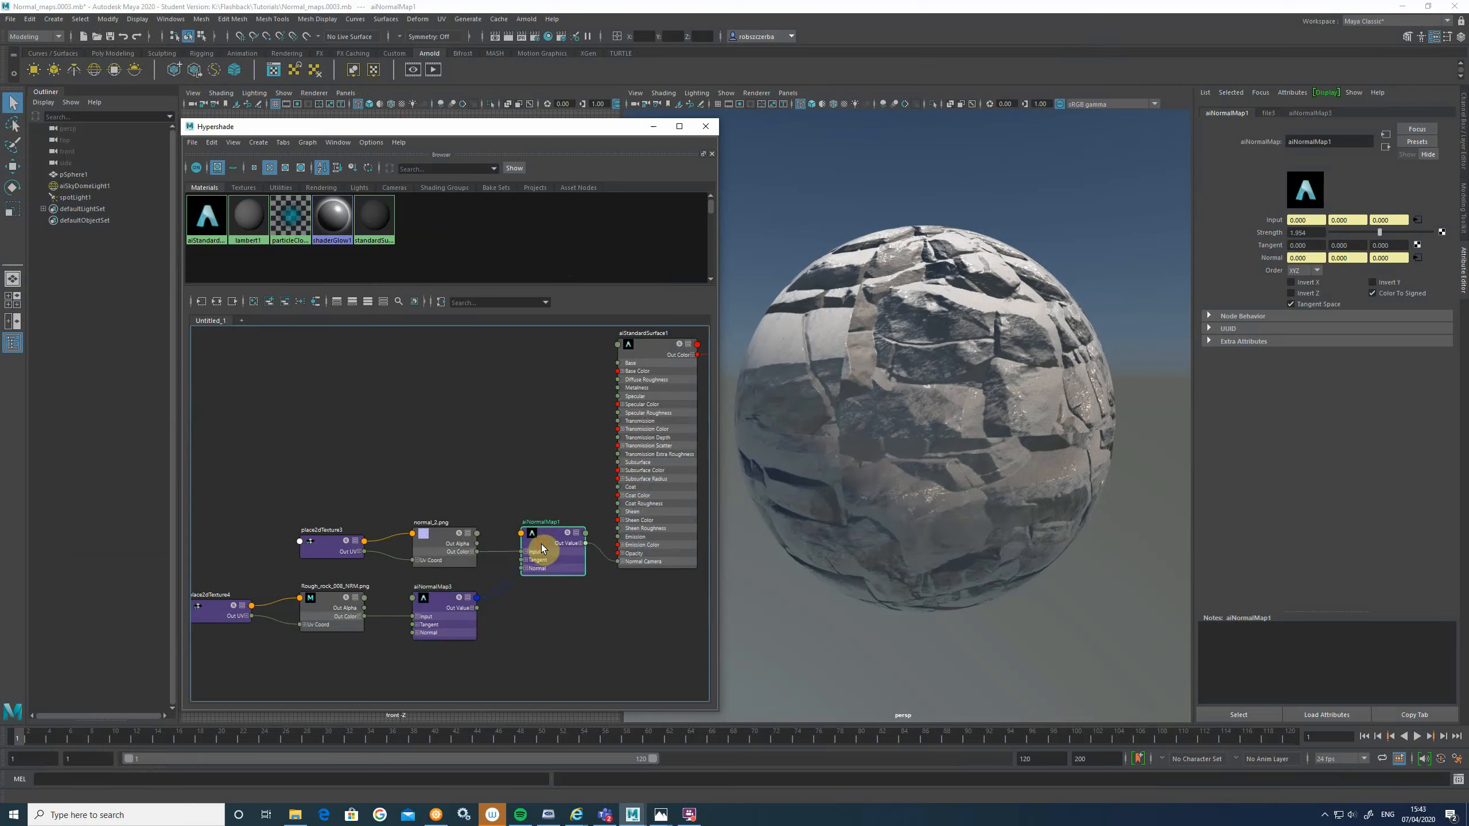
click(443, 609)
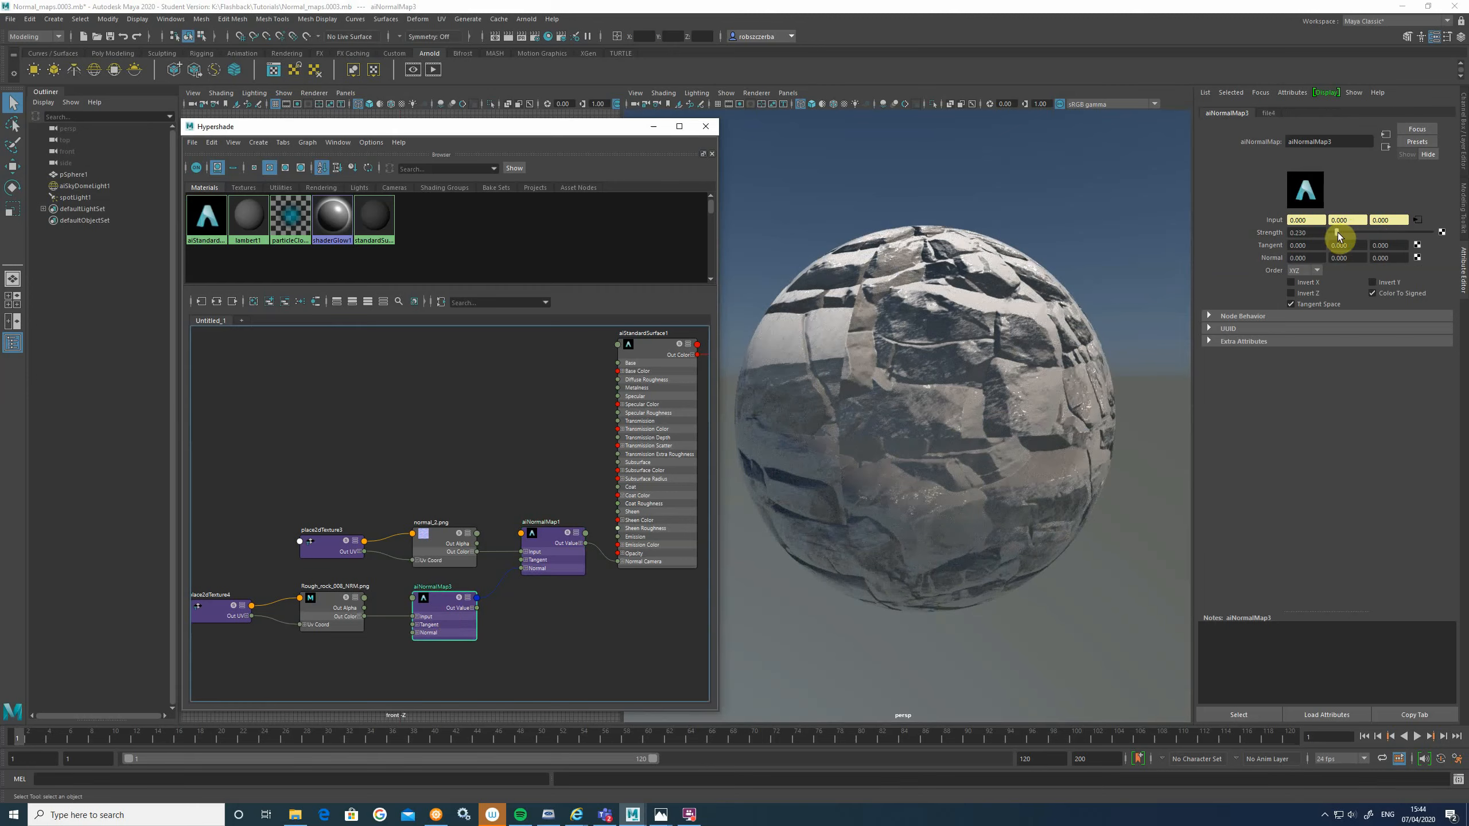
drag(1339, 233, 1384, 237)
alt+drag(926, 405, 931, 457)
click(437, 580)
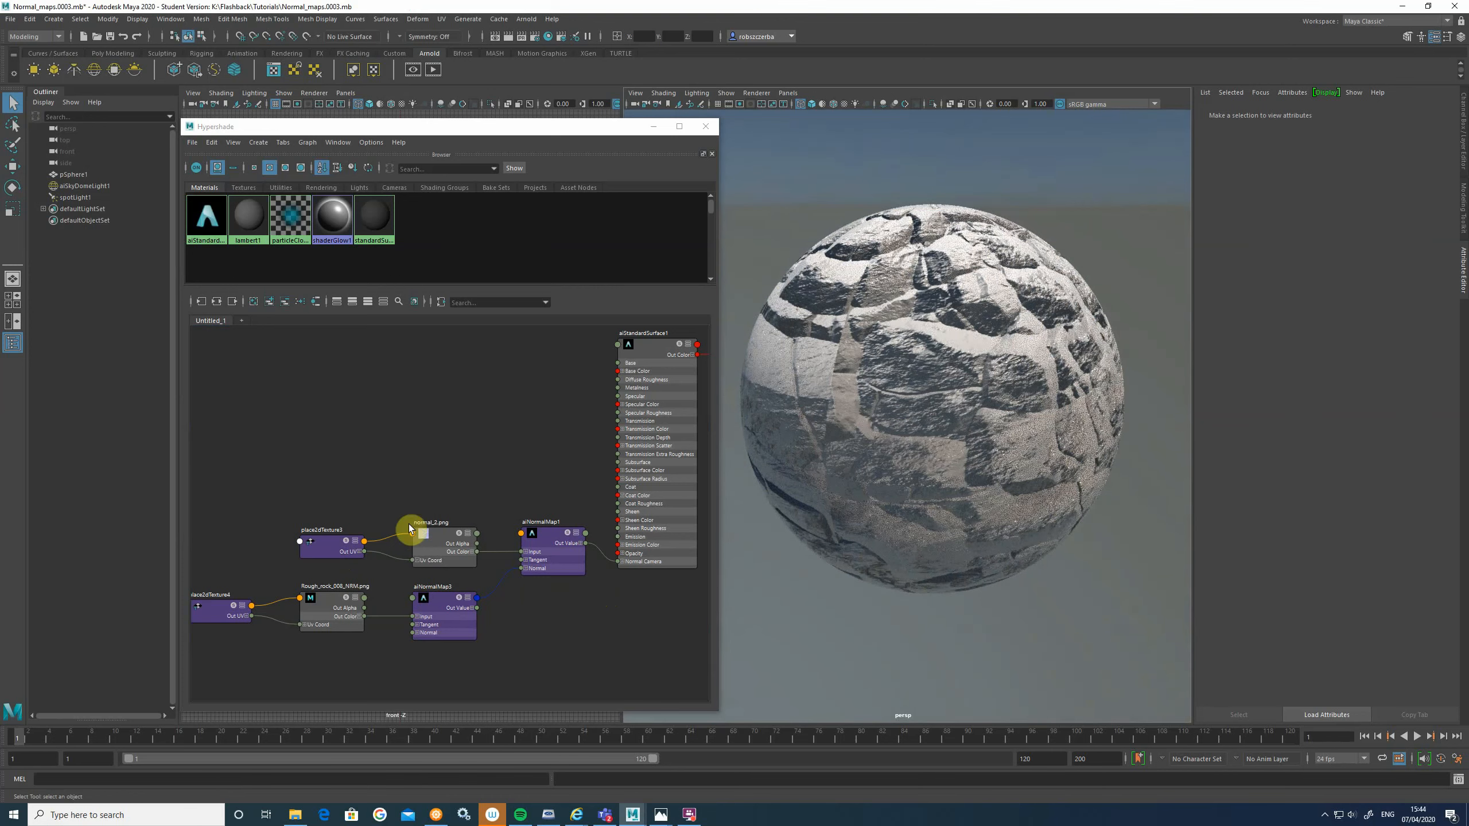
Step: Set Repeat UV to 4 by 4 on the 2D placement node feeding the normal_2.png texture
drag(332, 548, 329, 540)
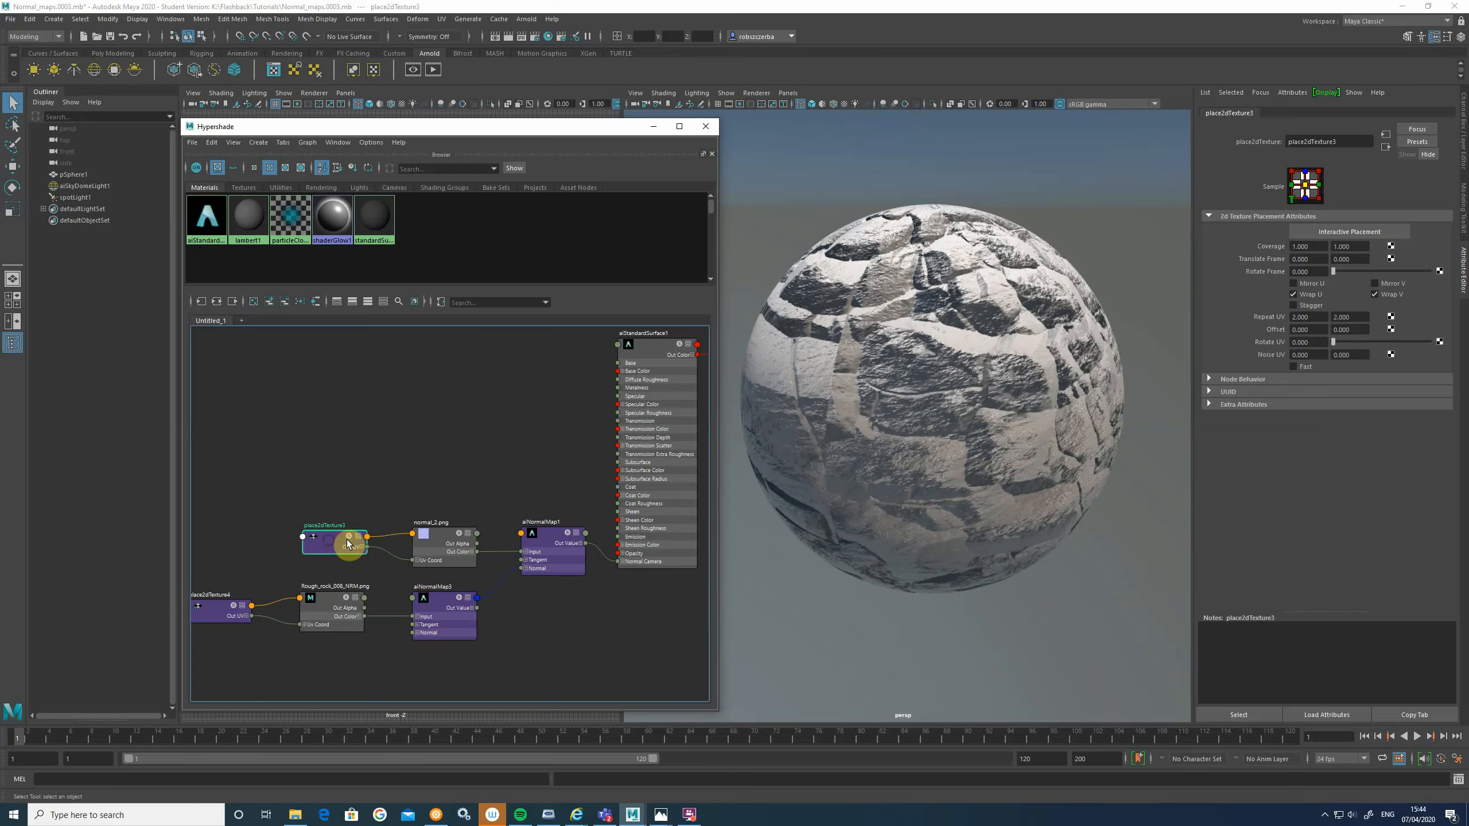
drag(553, 543, 554, 540)
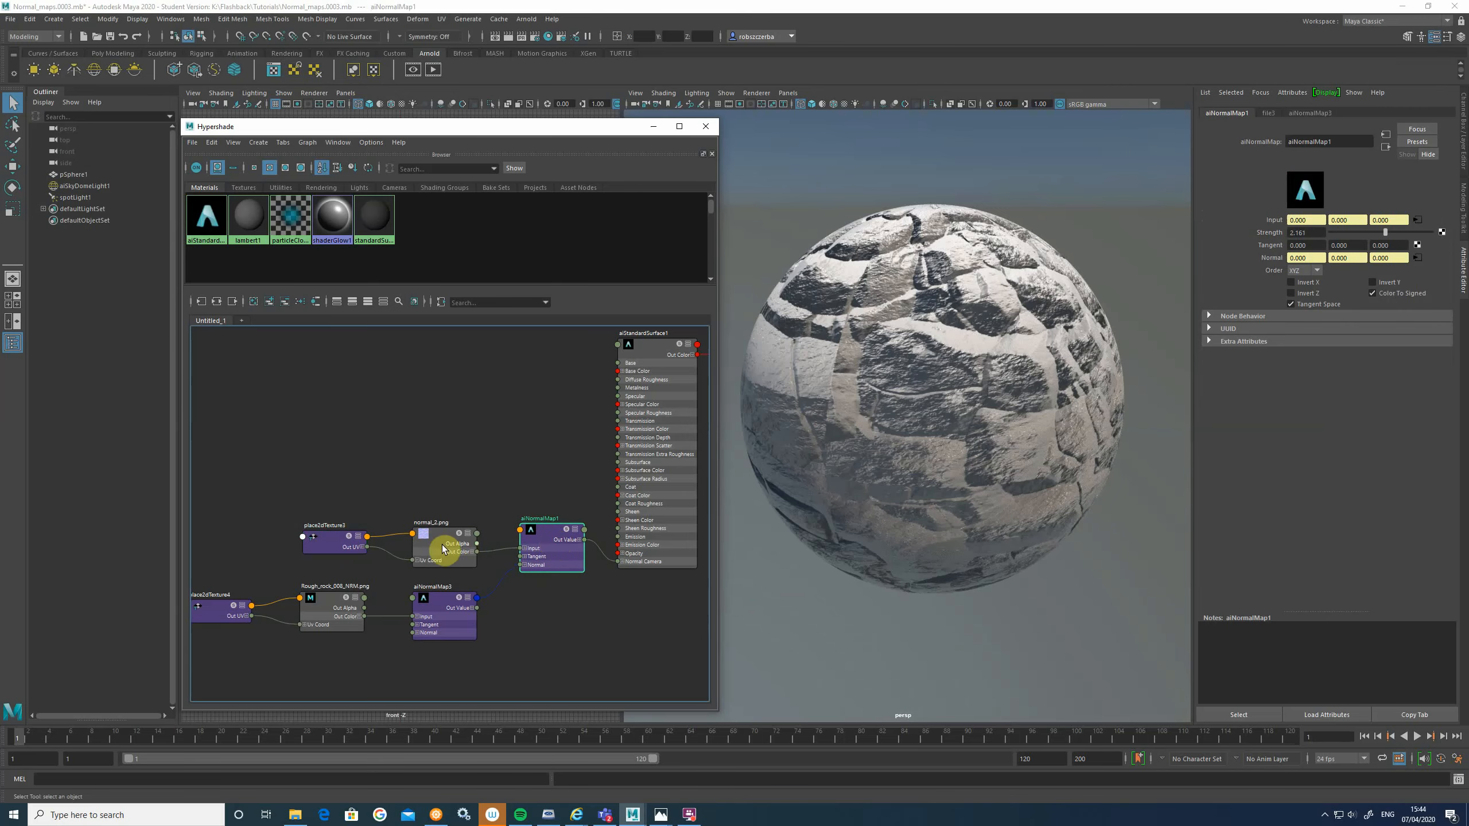
mouse_move(441, 545)
mouse_down()
mouse_move(440, 526)
mouse_move(446, 541)
mouse_up()
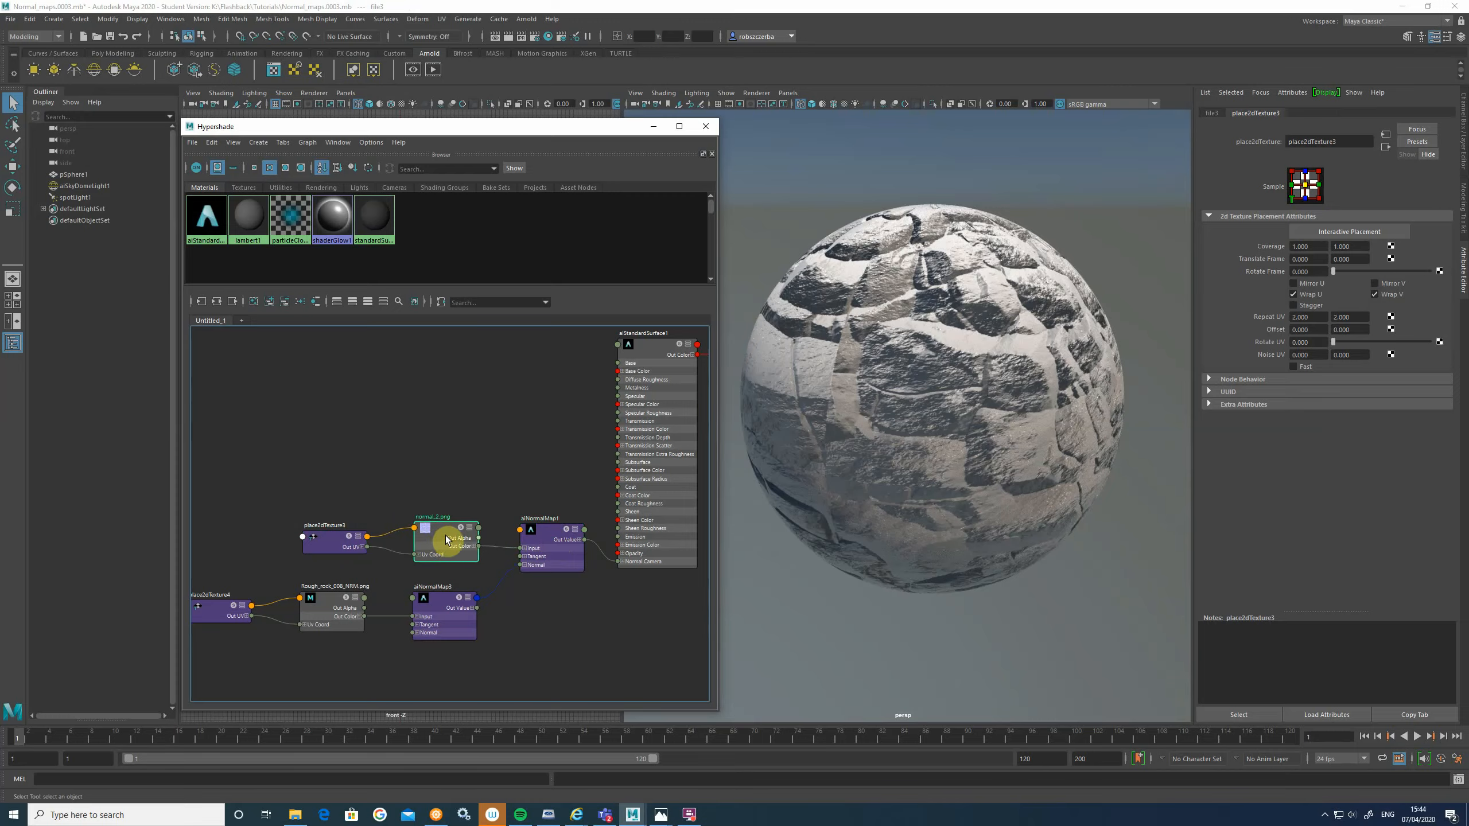
drag(332, 541, 330, 538)
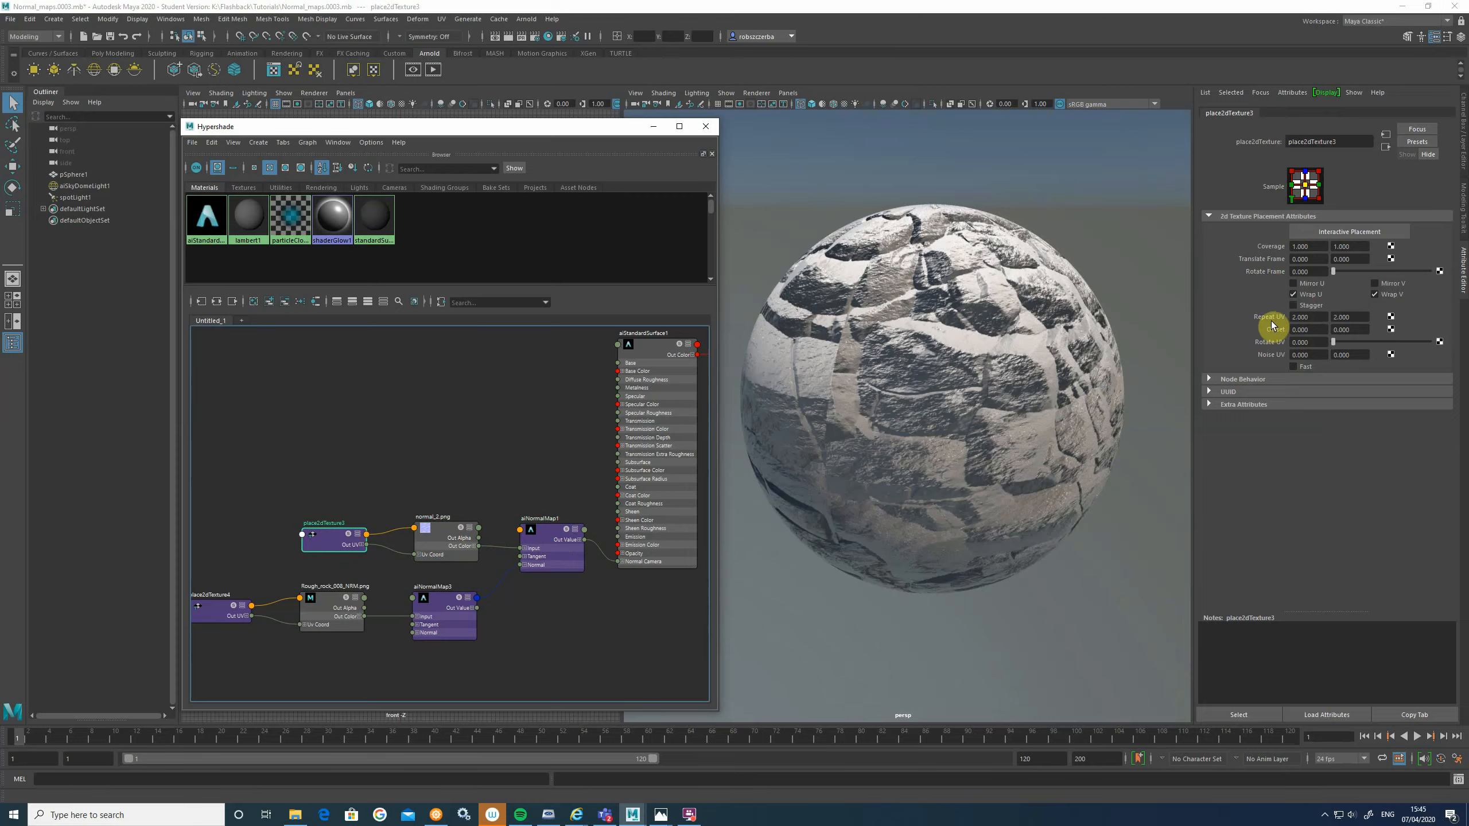
drag(1315, 318, 1272, 316)
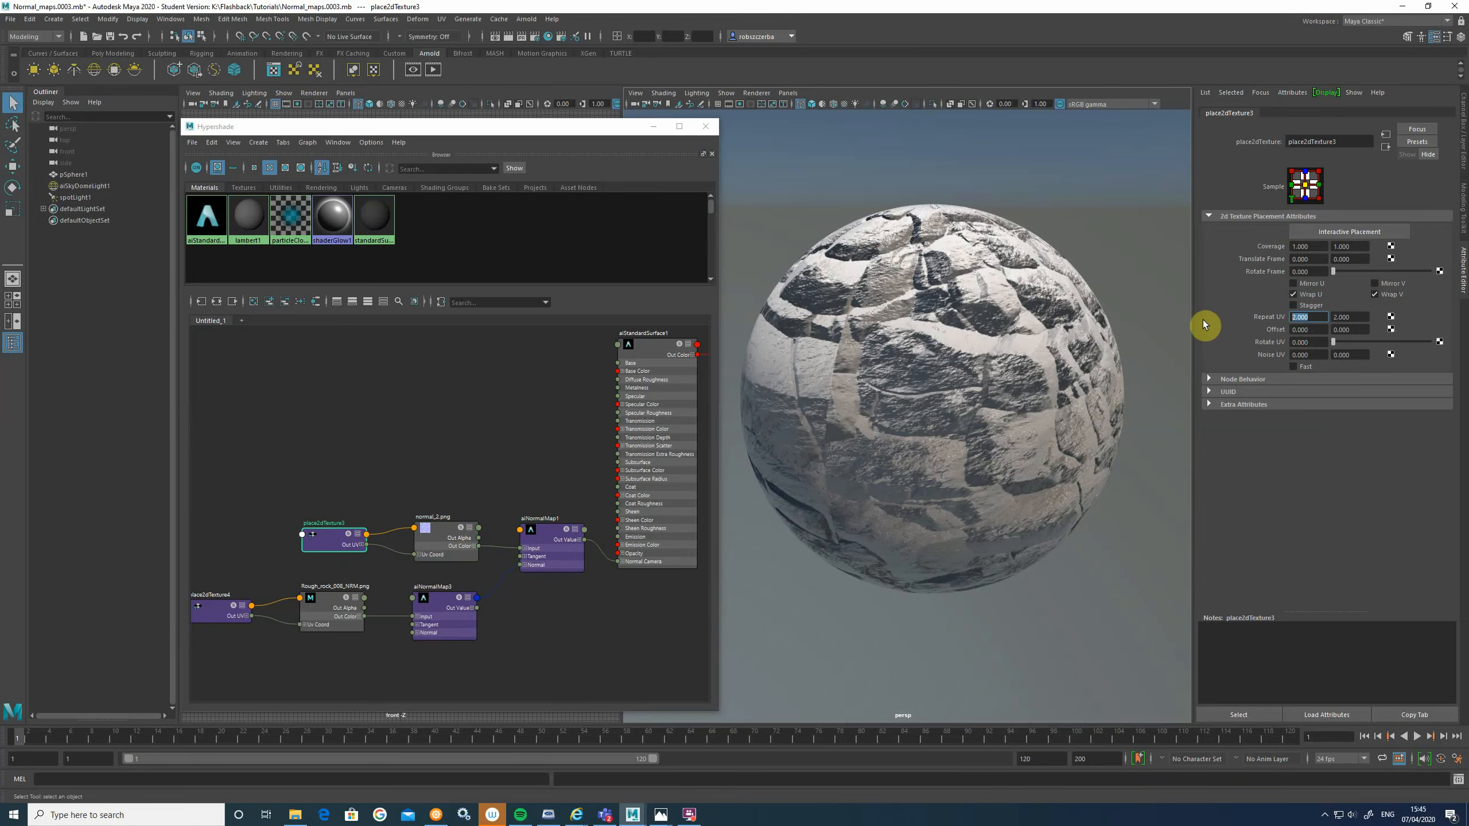
key(BackSpace)
key(Tab)
text(4)
key(Return)
text(4)
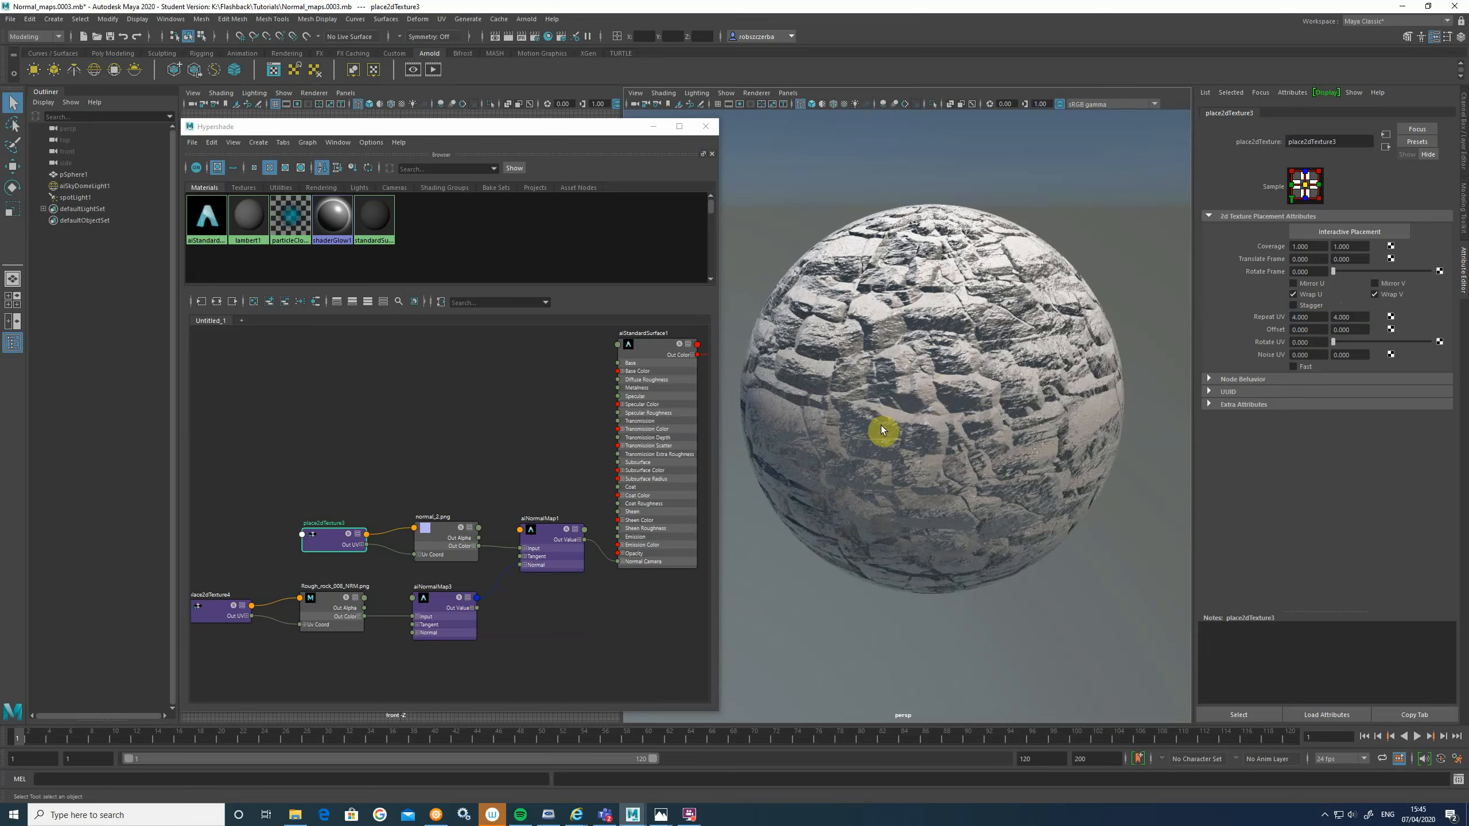
Step: Disconnect aiNormalMap1 from the Normal Camera input of aiStandardSurface1 and move the texture and normal map nodes away from the shader
click(602, 563)
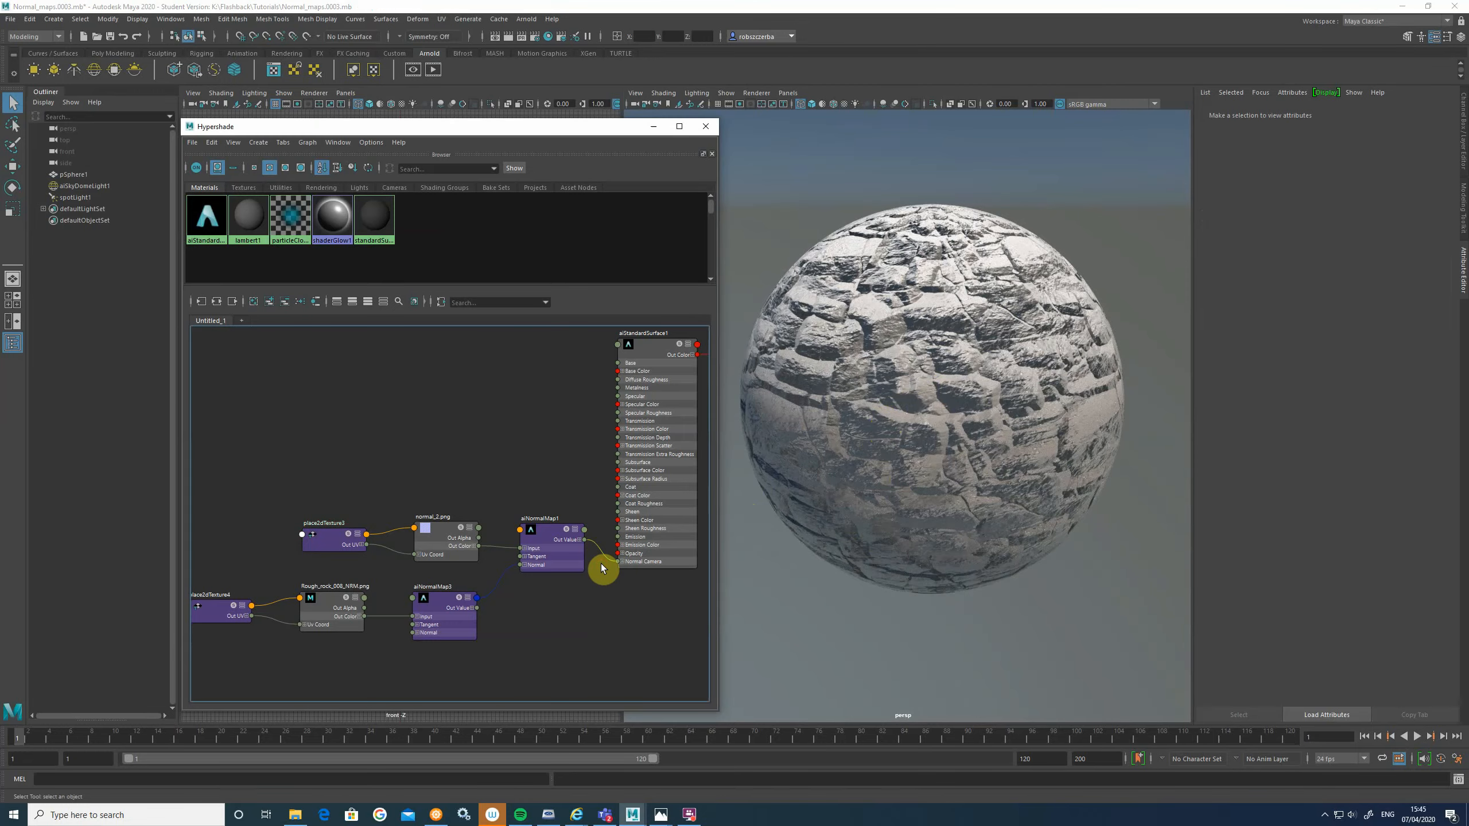
key(Delete)
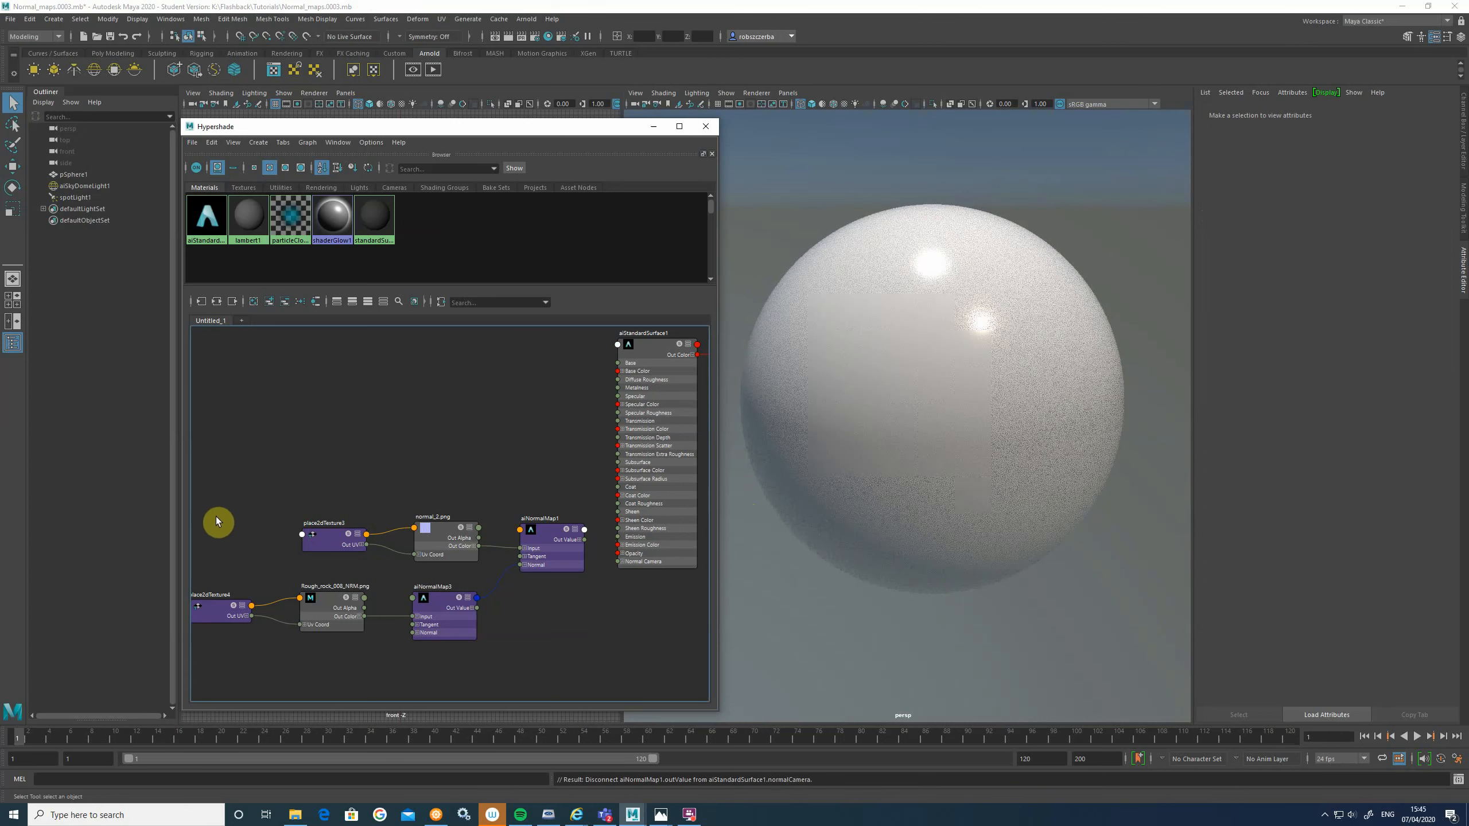
drag(194, 525, 535, 660)
drag(537, 556, 685, 620)
scroll(523, 575, down, 4)
scroll(539, 579, up, 4)
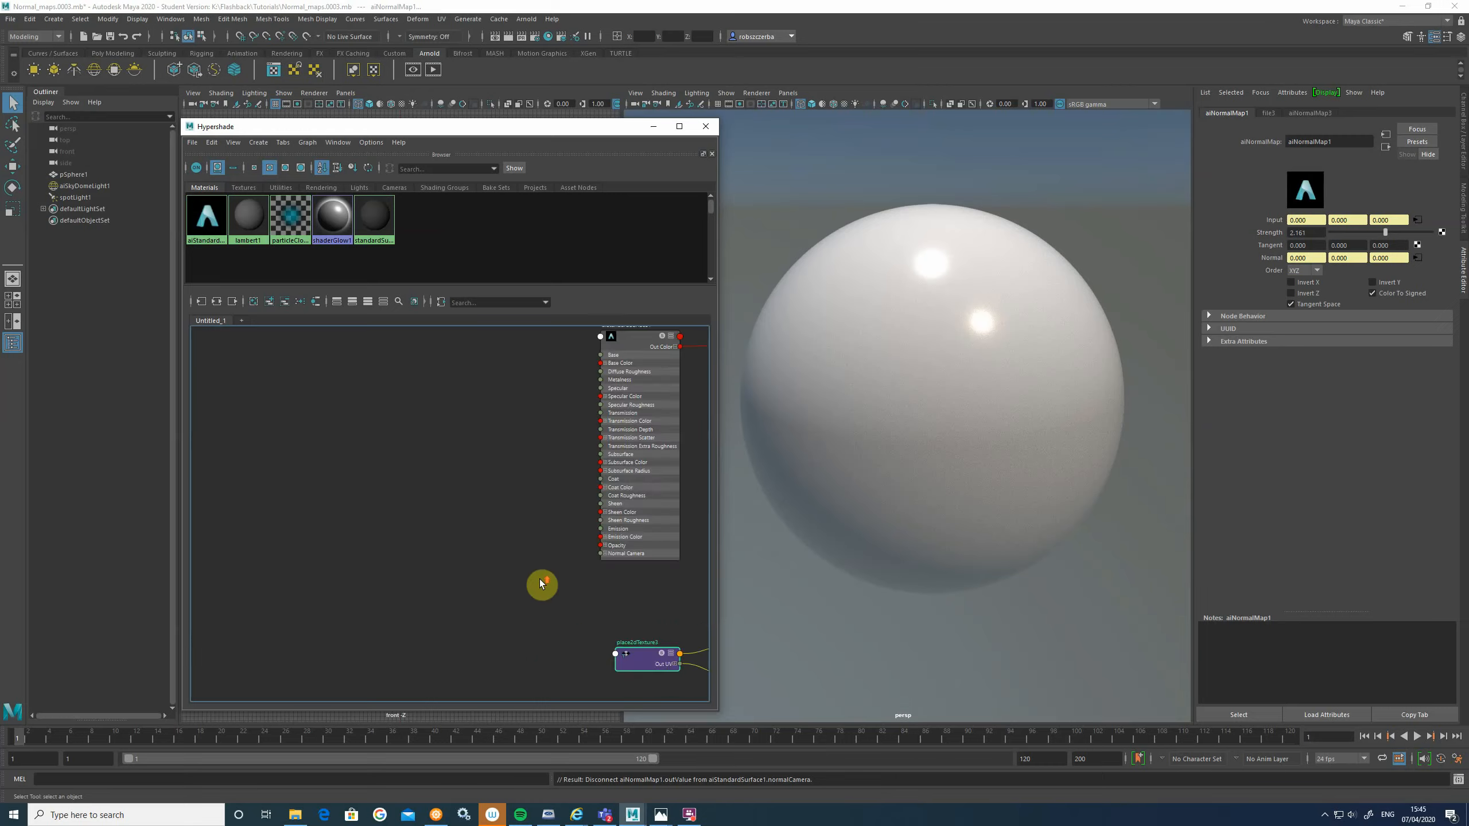
alt+middle_drag(539, 574, 496, 600)
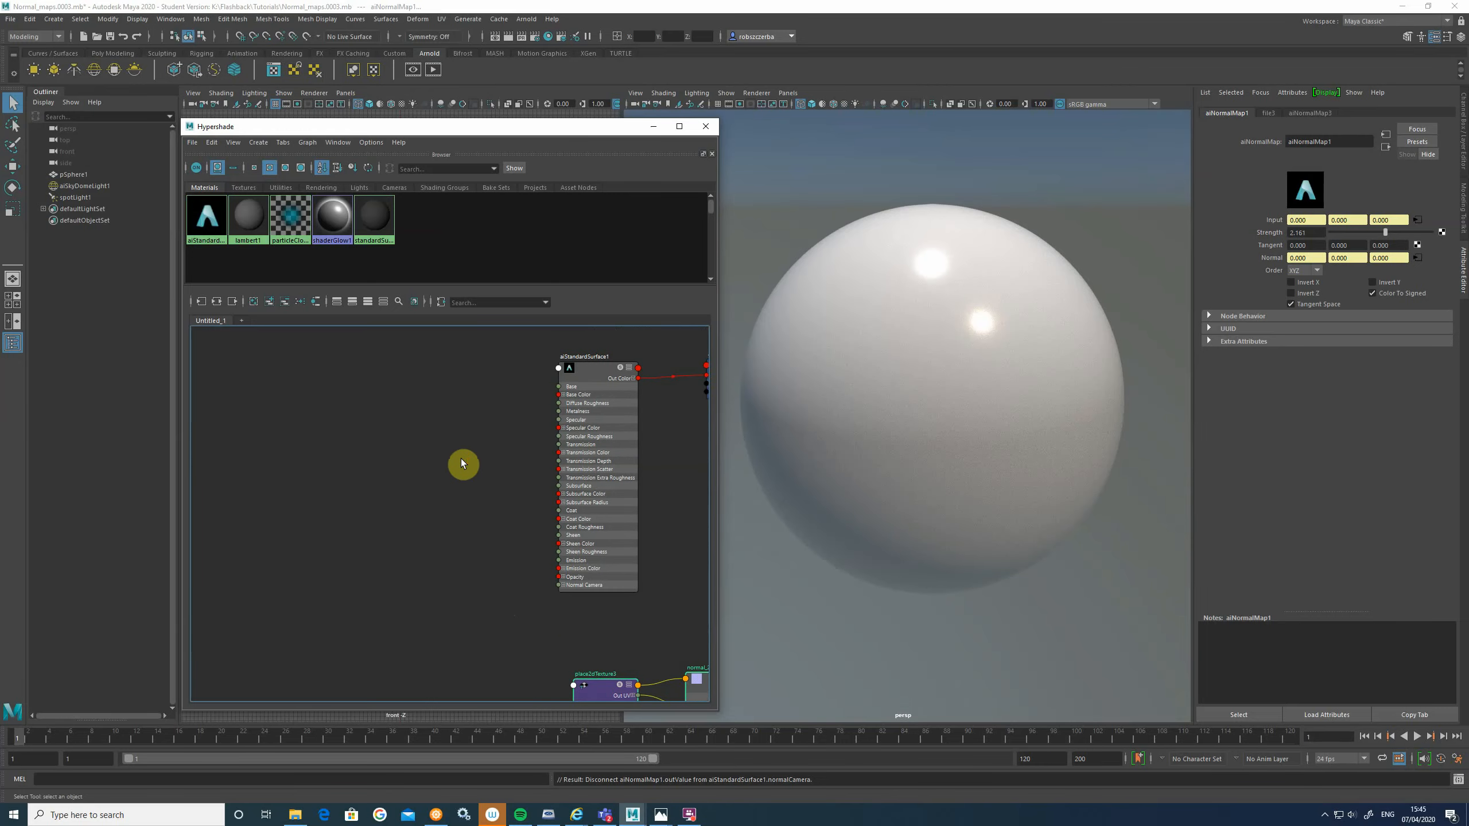
alt+middle_drag(461, 464, 445, 471)
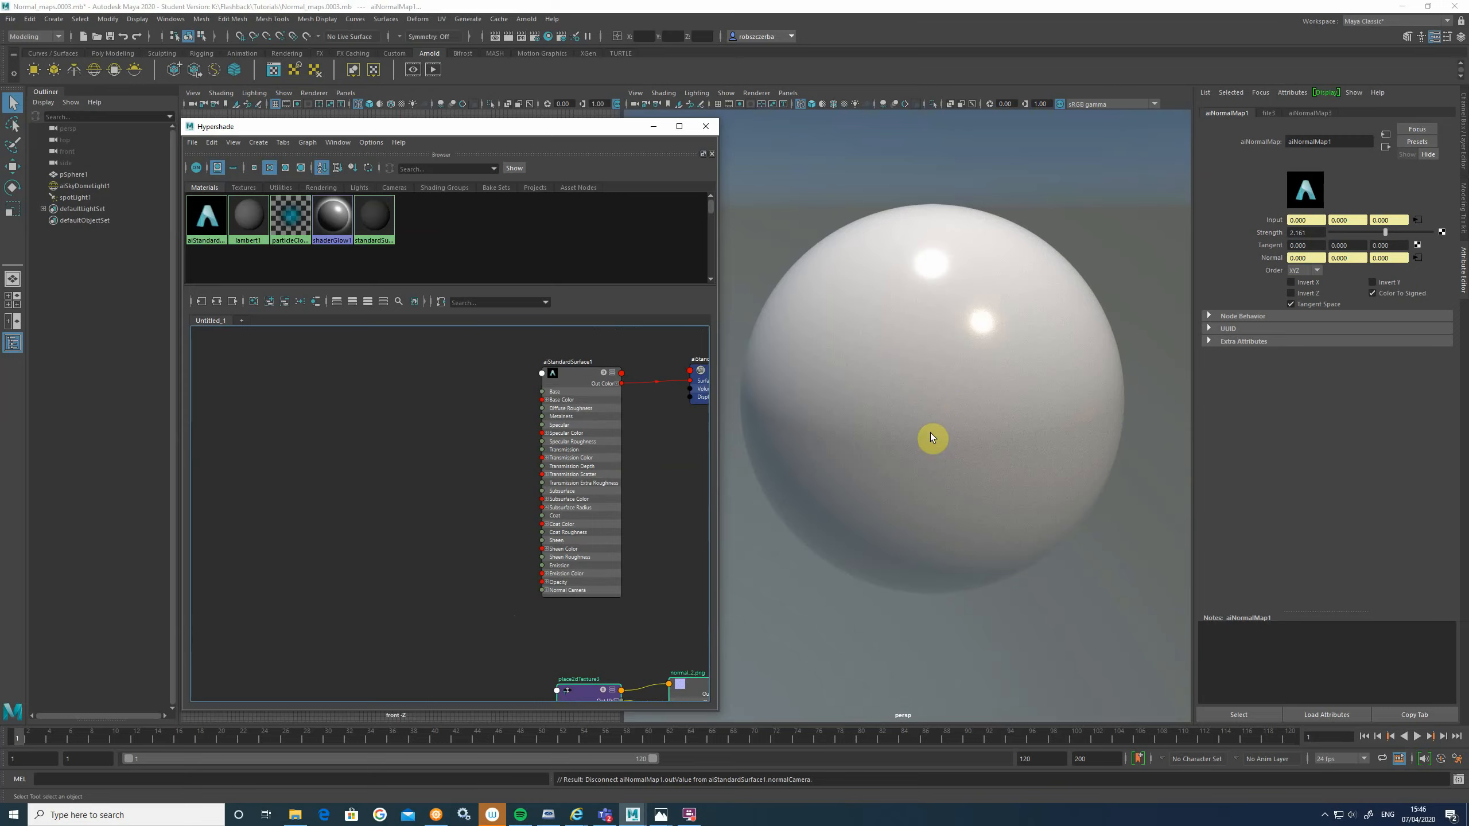
Step: Assign a new Arnold aiStandardSurface material to the sphere
click(901, 386)
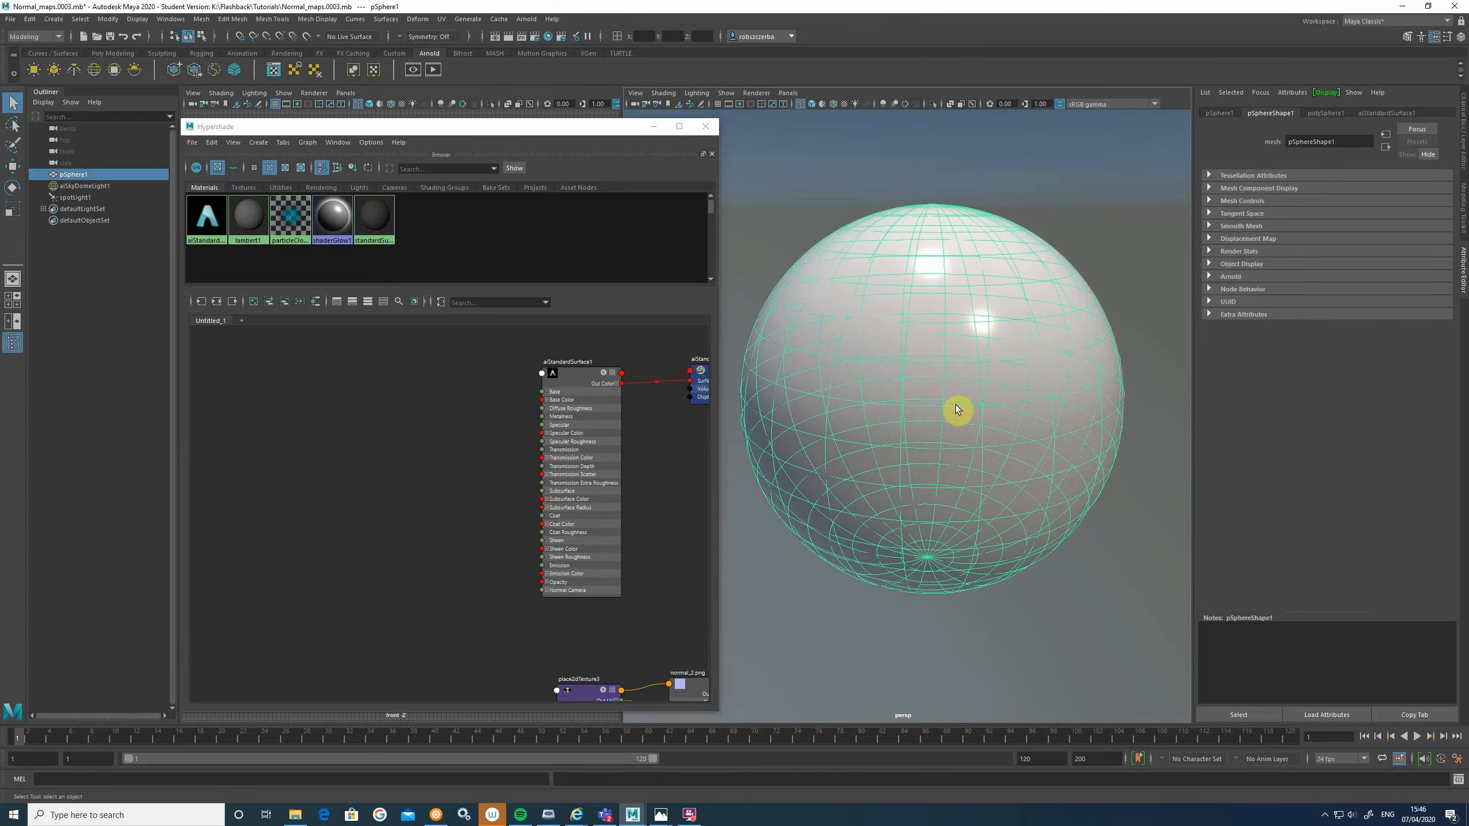
right_click(937, 393)
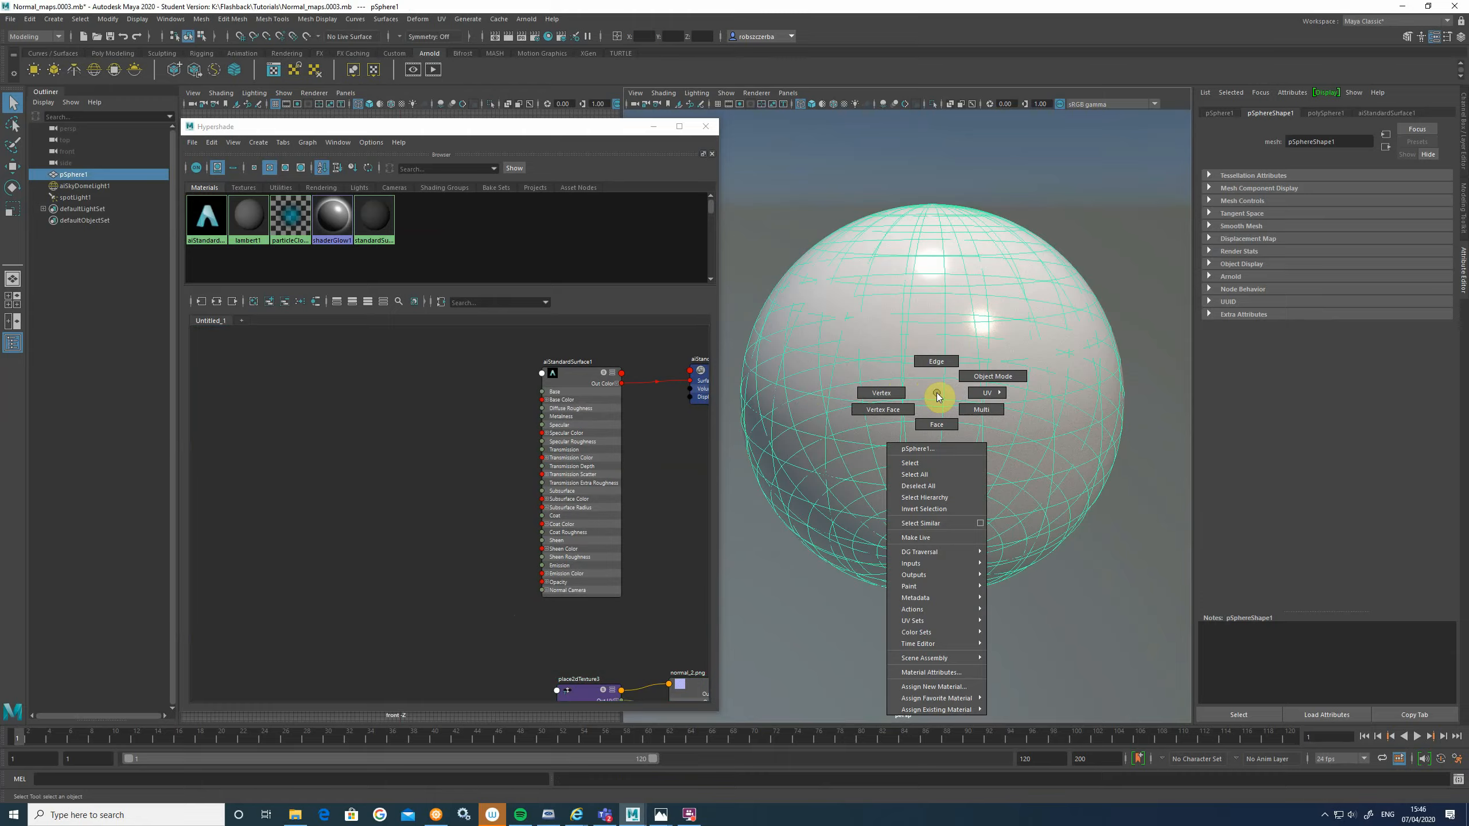
click(907, 688)
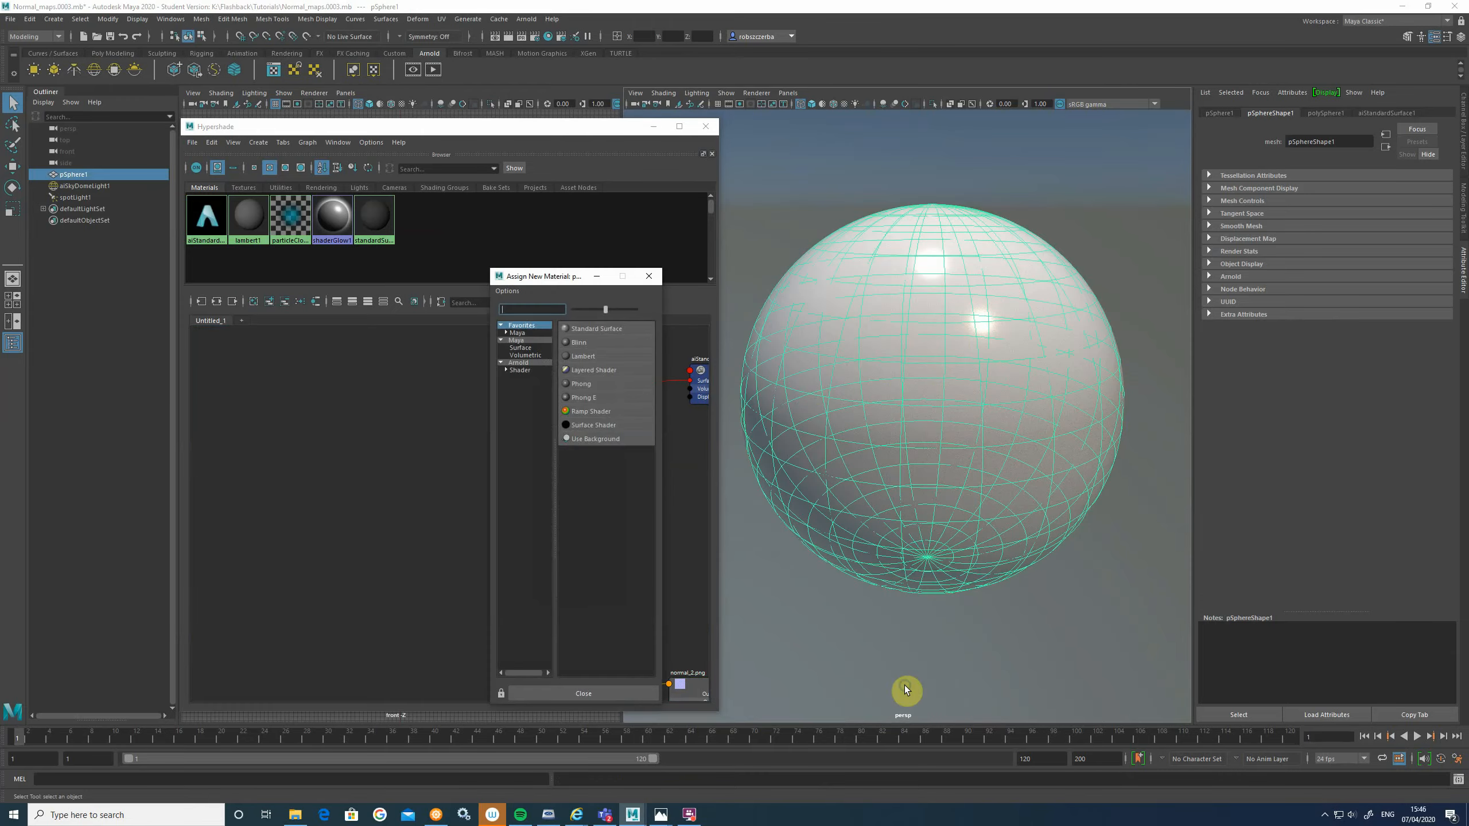
click(519, 371)
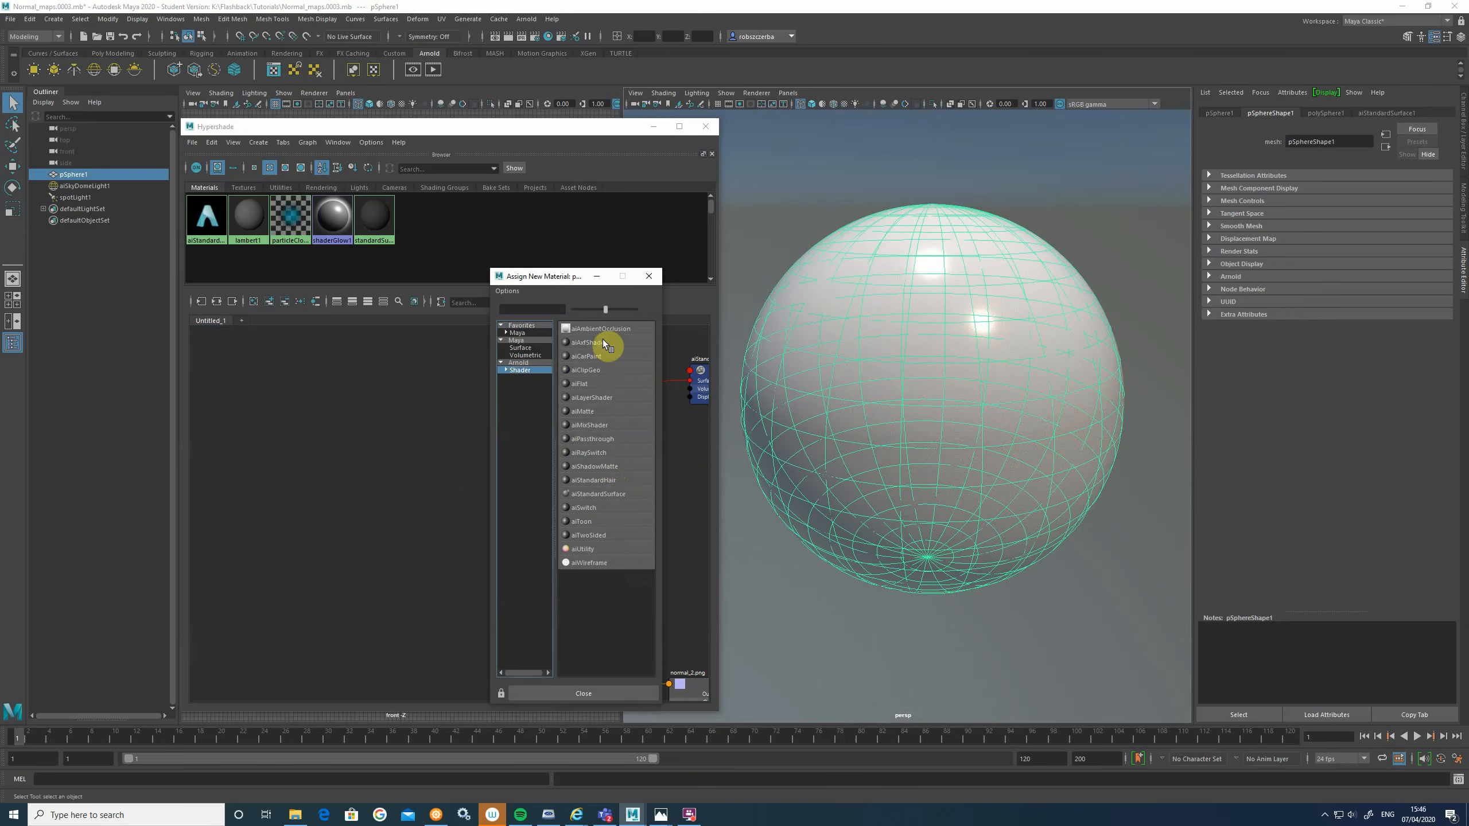
click(598, 493)
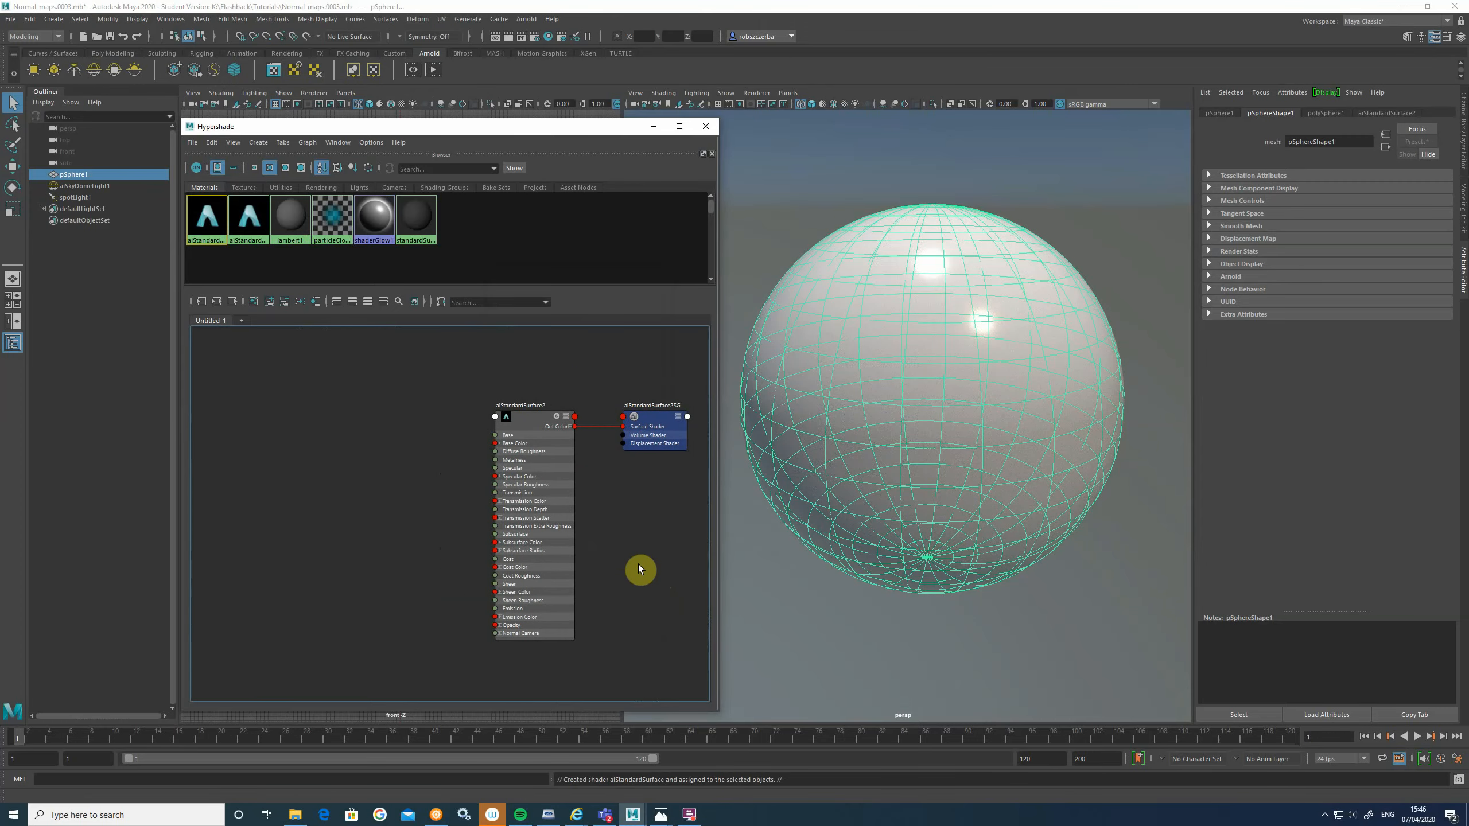
Step: Connect a File texture to the Bump Mapping attribute in the new aiStandardSurface material's Geometry settings
click(529, 438)
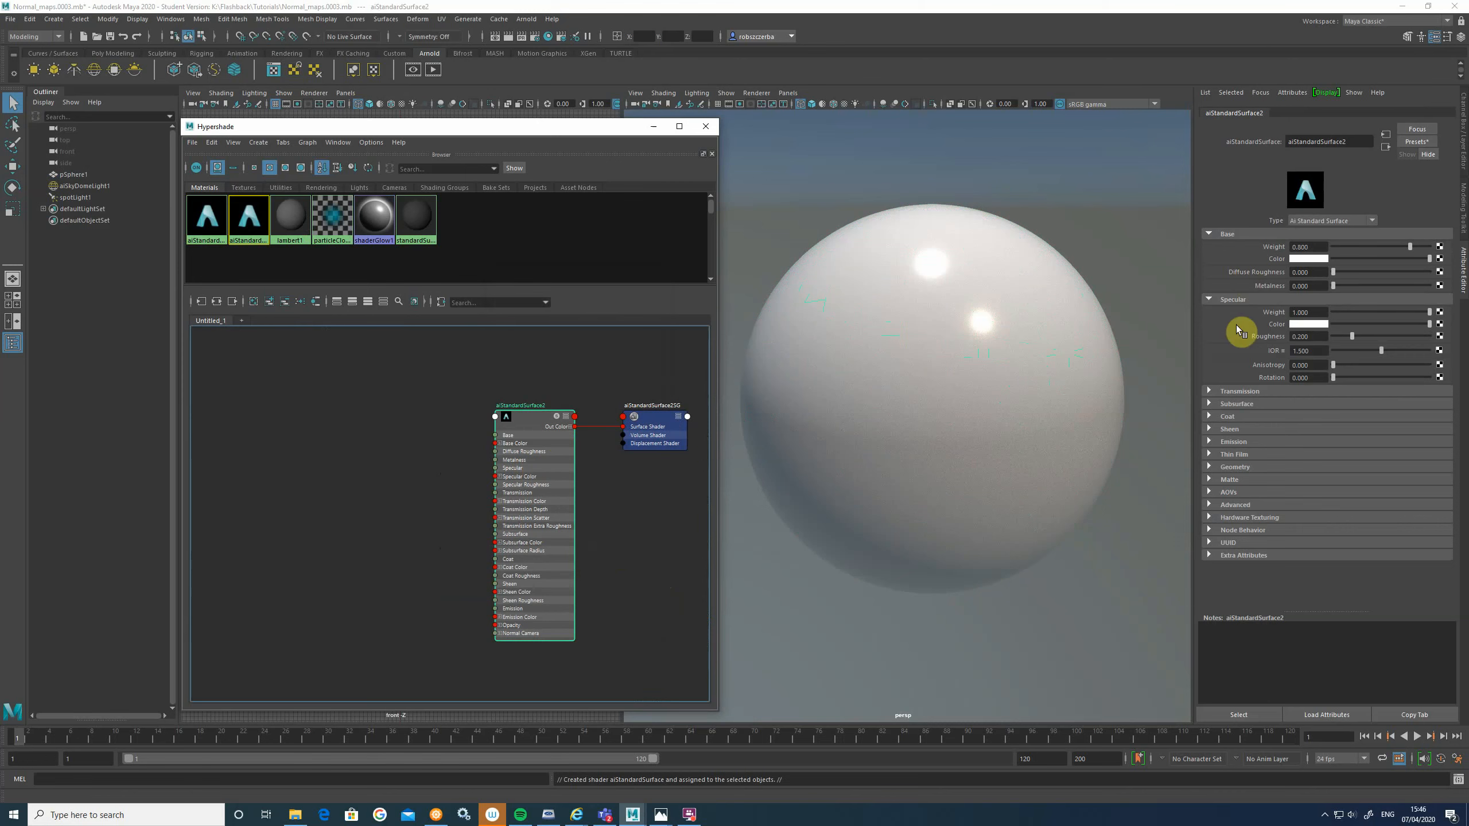
click(1209, 468)
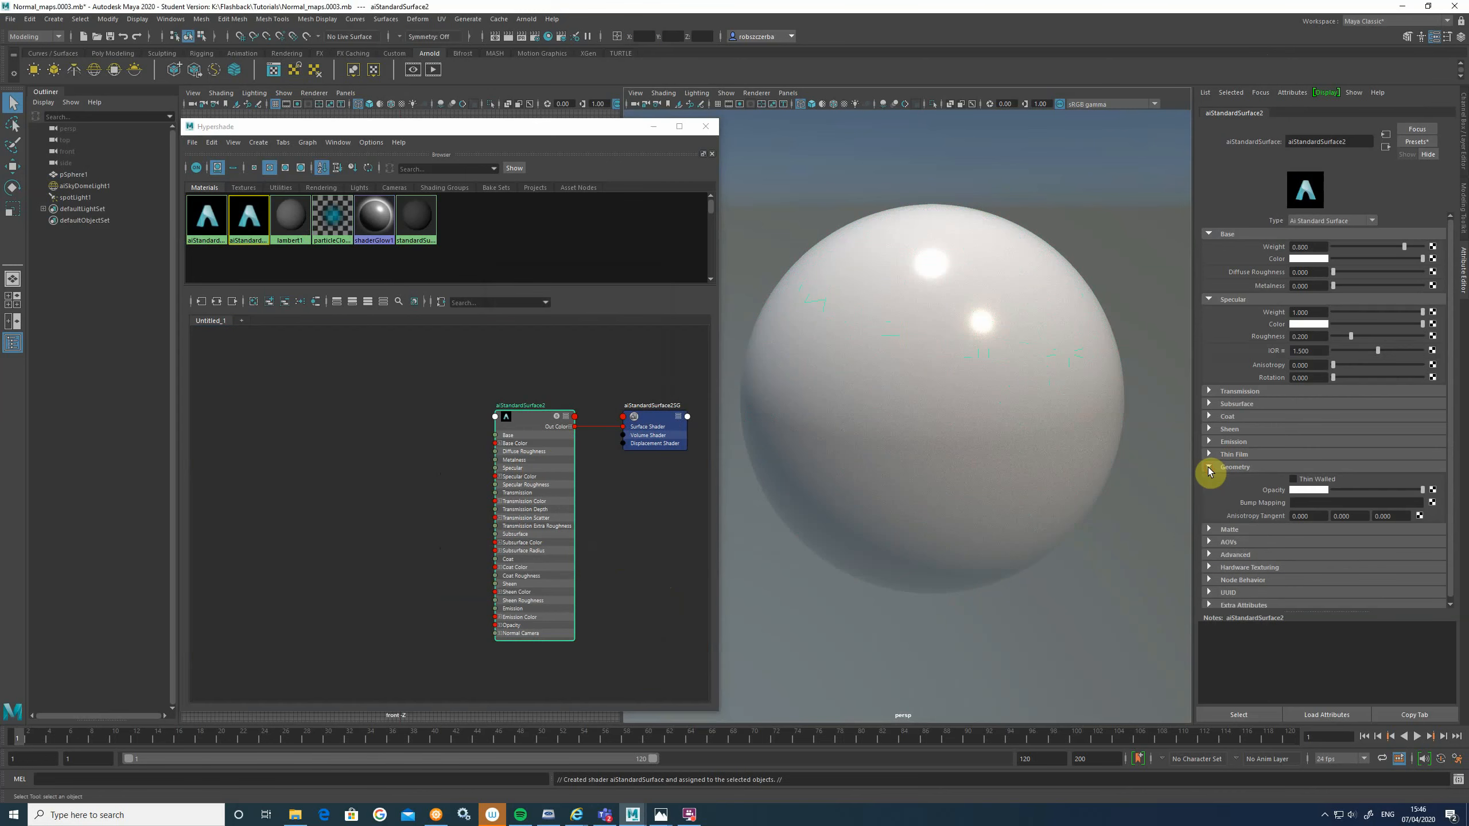
click(1433, 503)
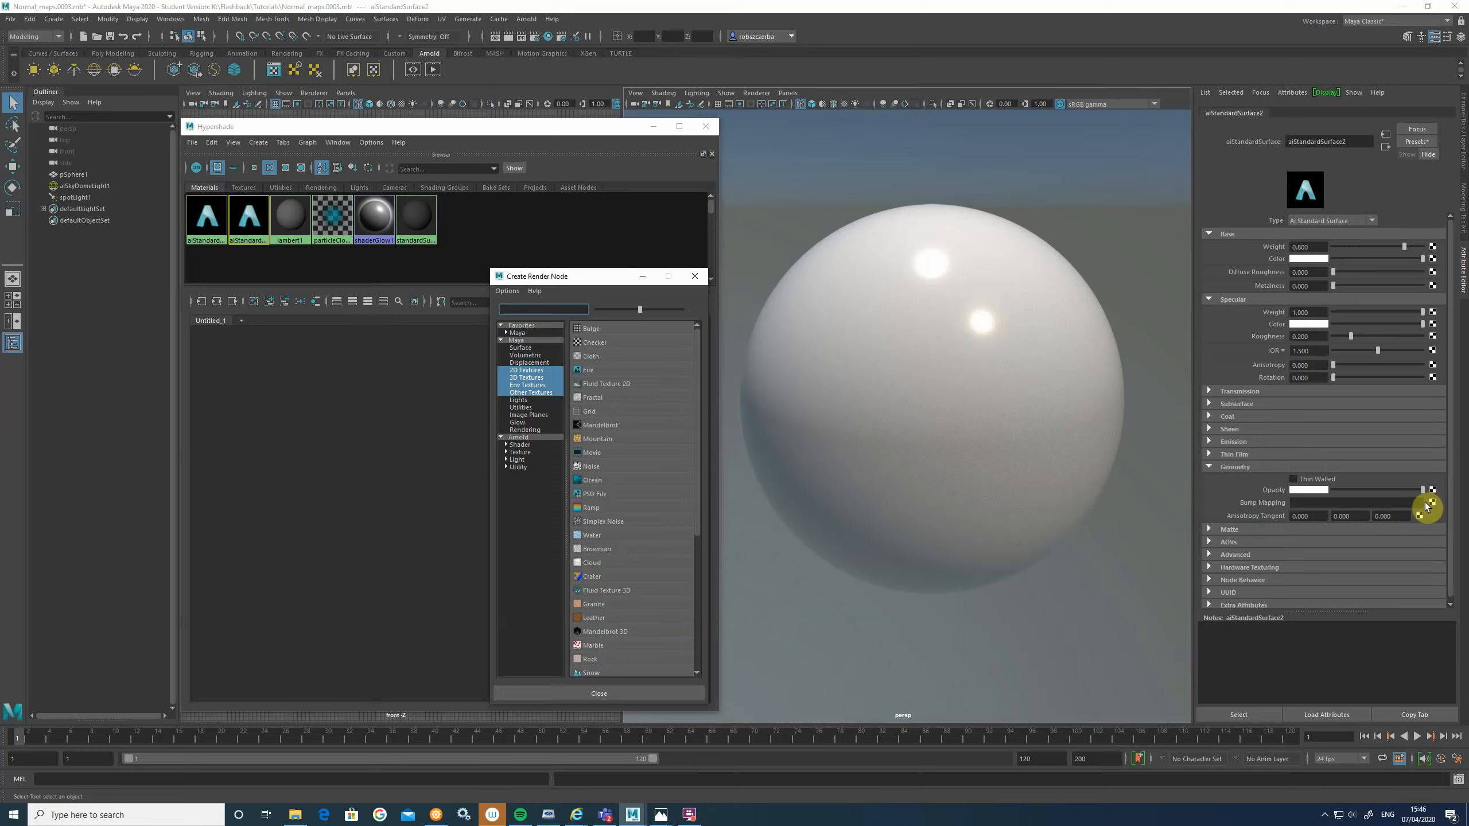
click(589, 370)
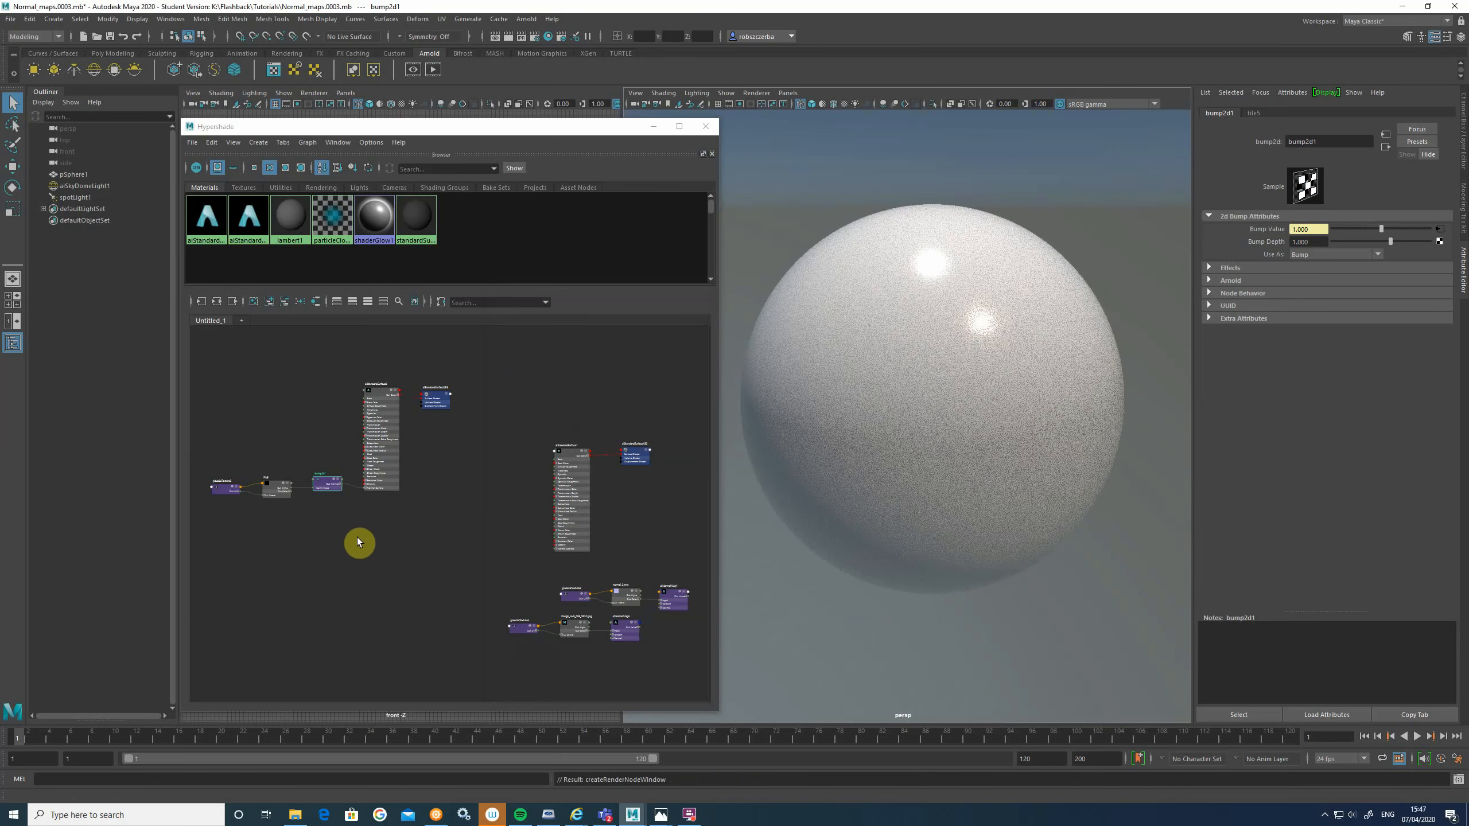
key(f)
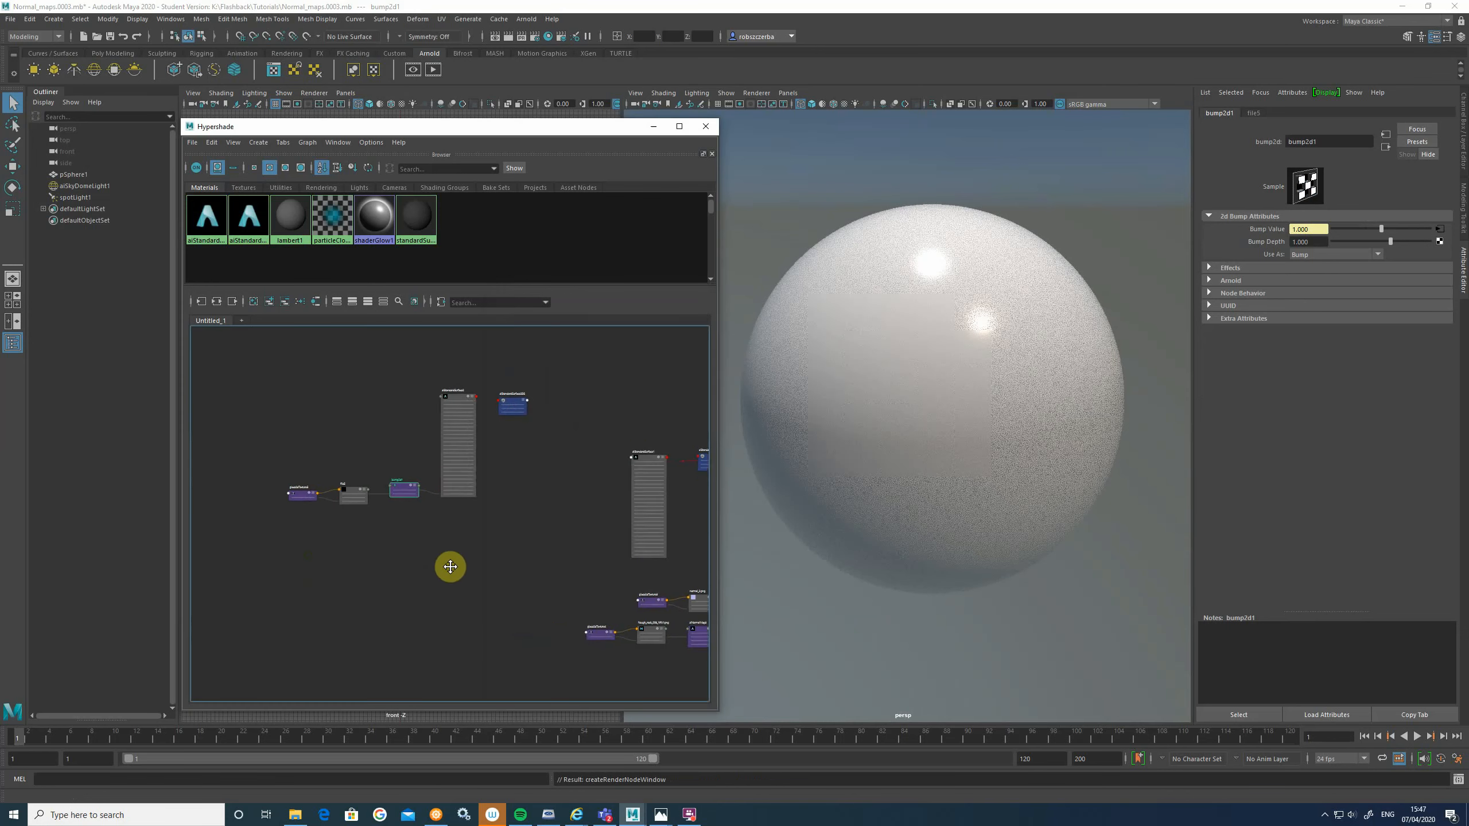
scroll(503, 577, down, 5)
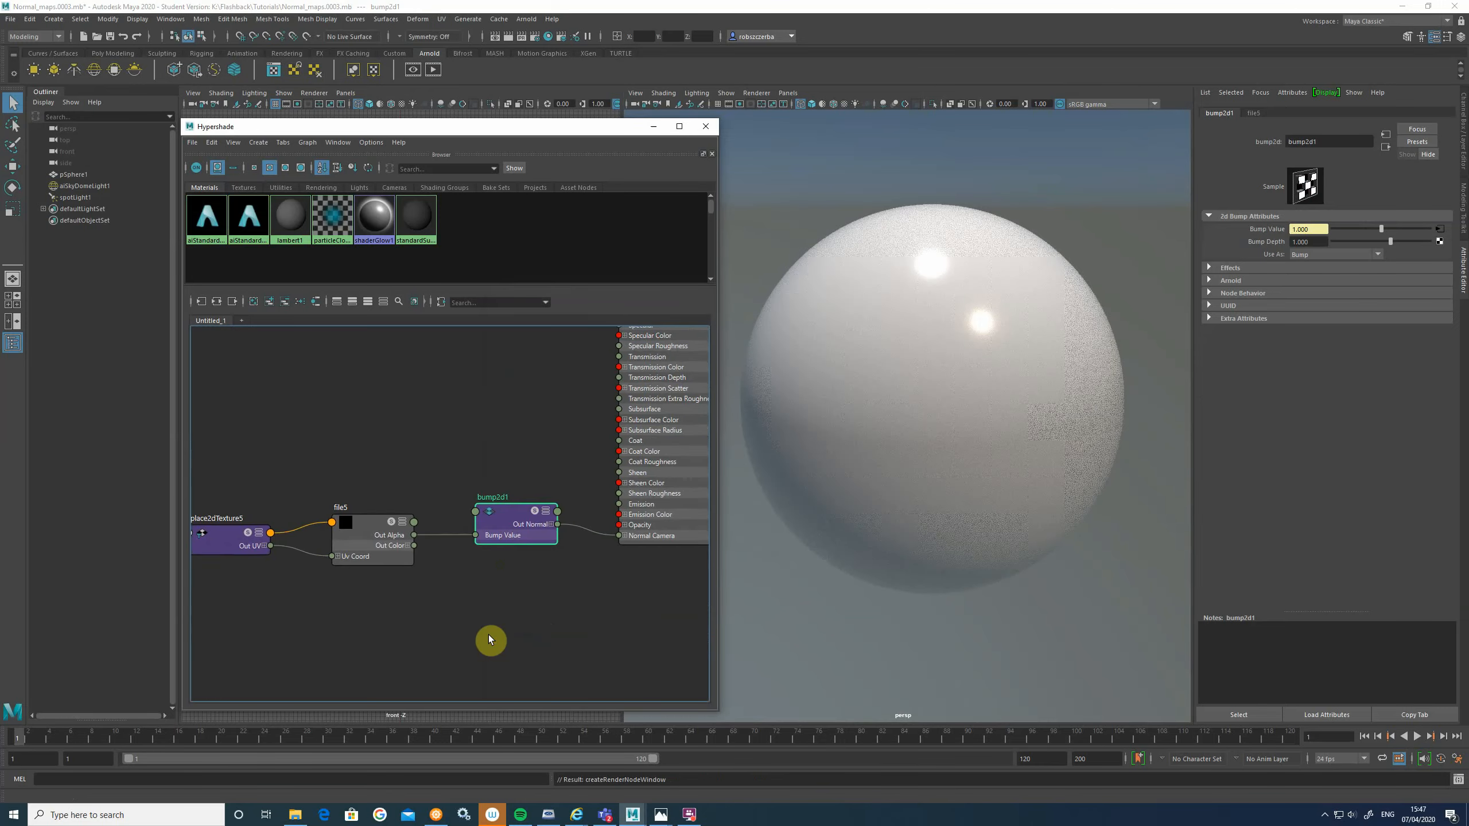
alt+middle_drag(492, 620, 489, 623)
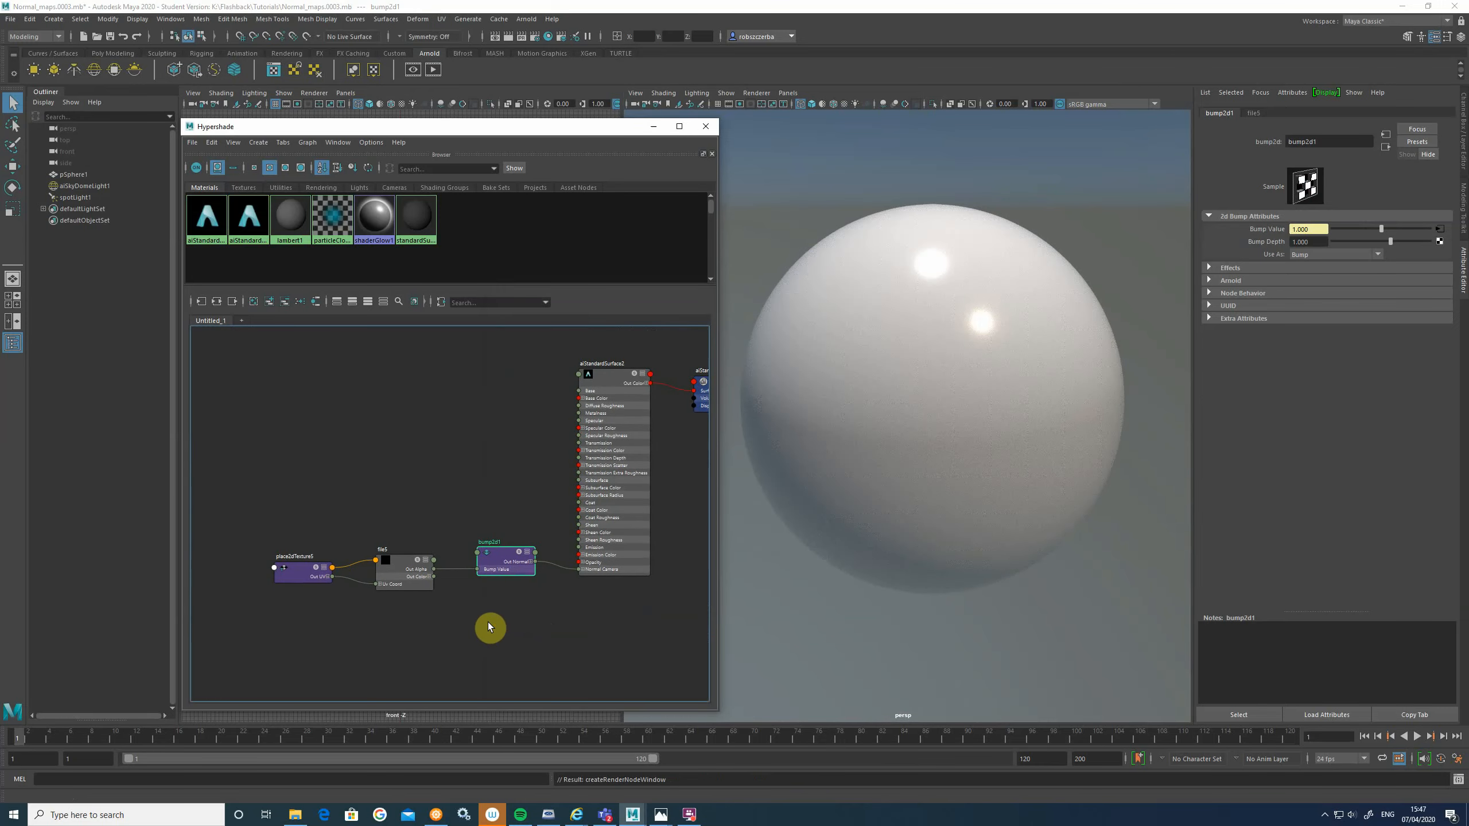
scroll(489, 625, up, 3)
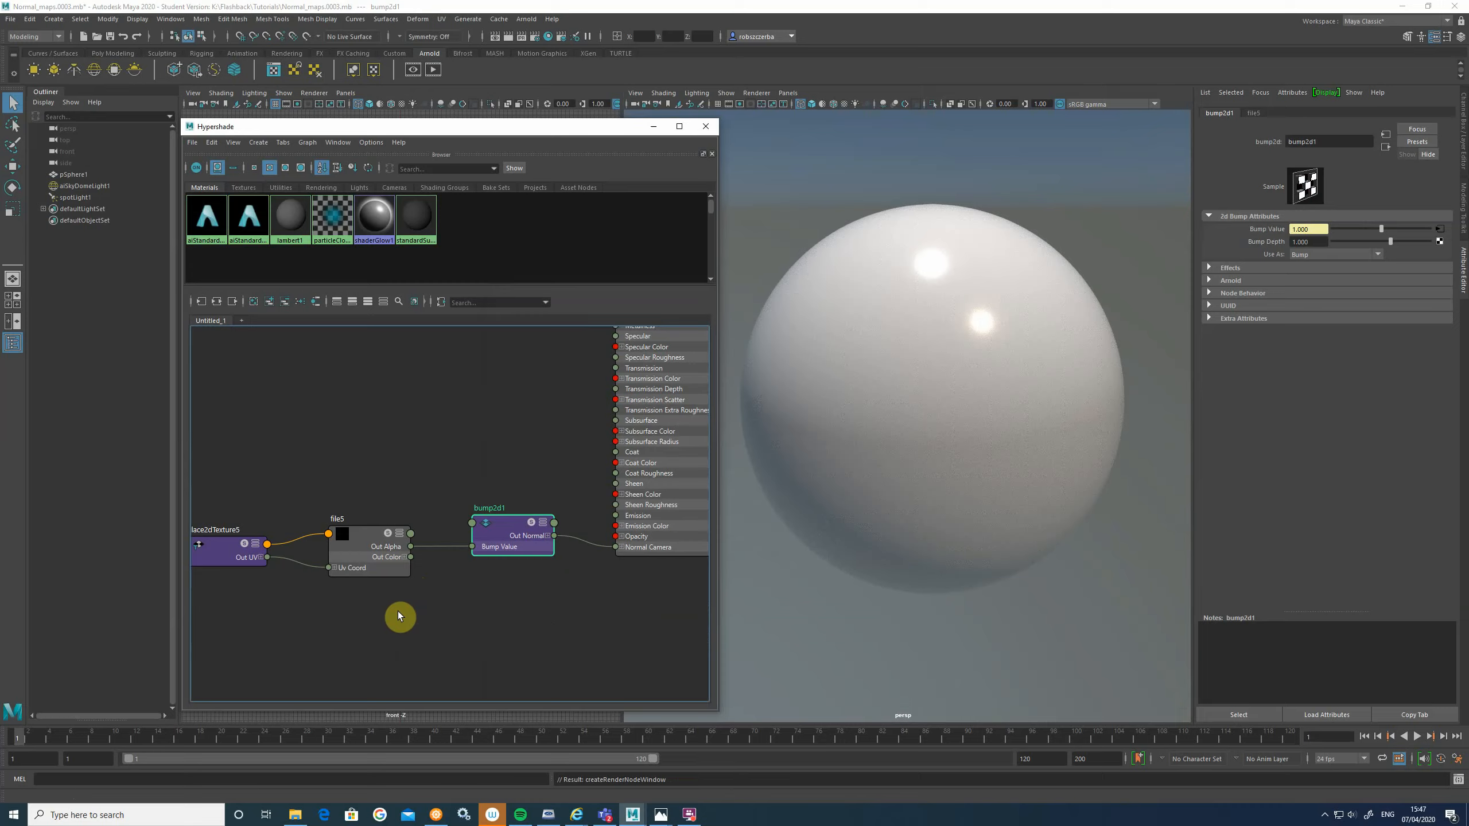
Step: Load normal_2.png from K:\Flashback as the image of the new file node feeding the bump2d node
click(361, 551)
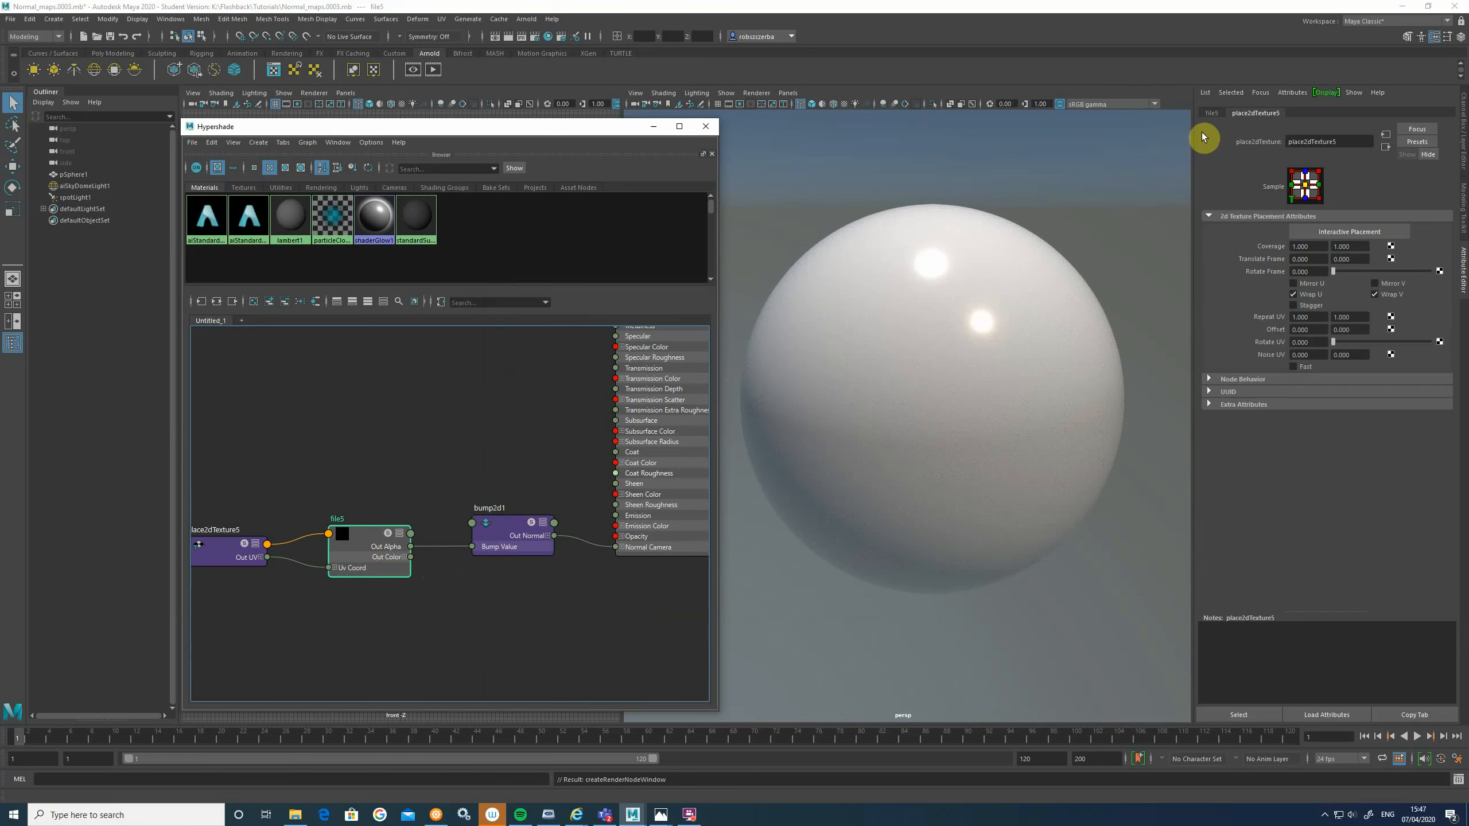
click(1211, 113)
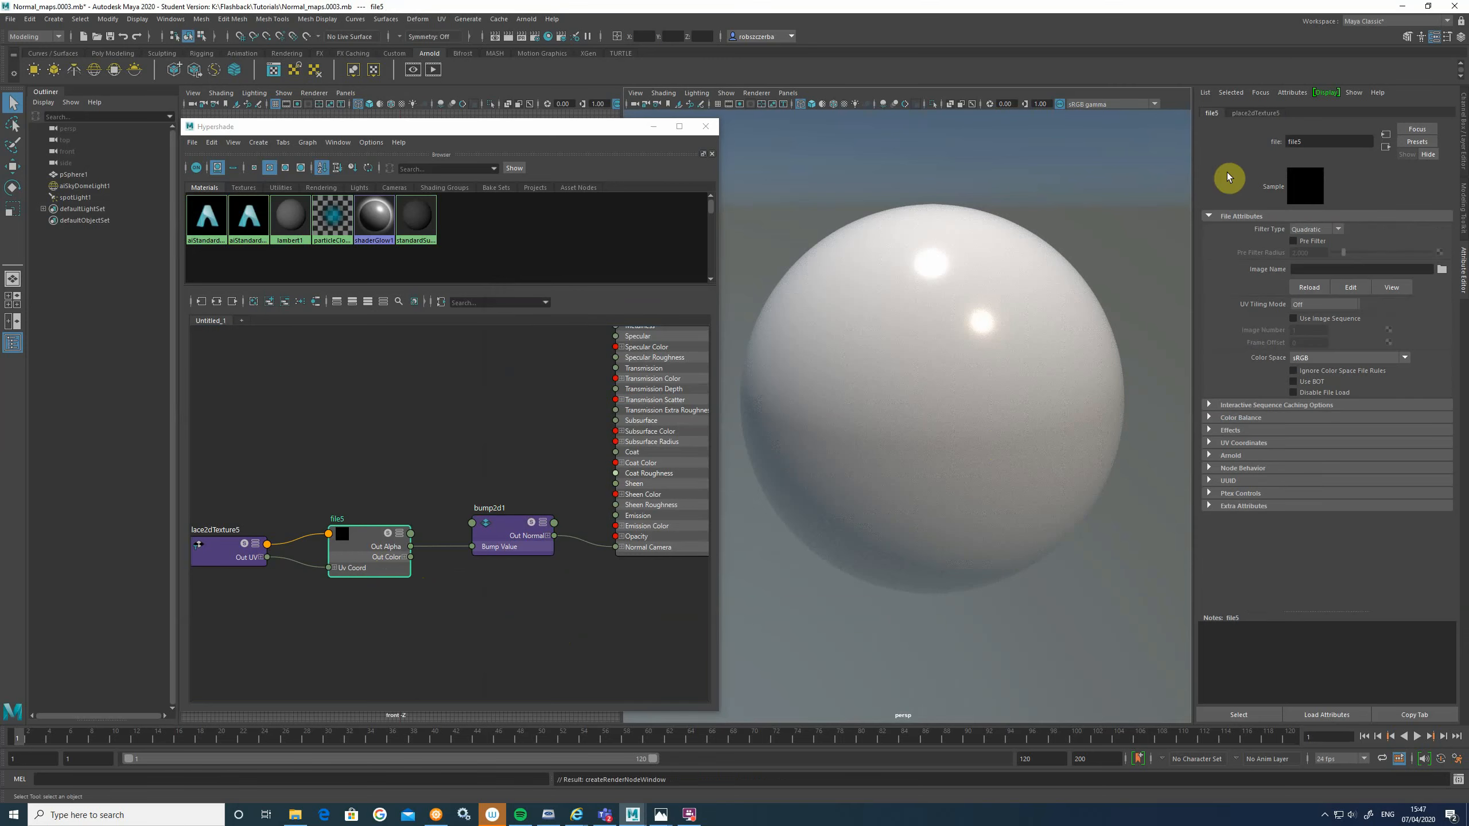
click(1443, 270)
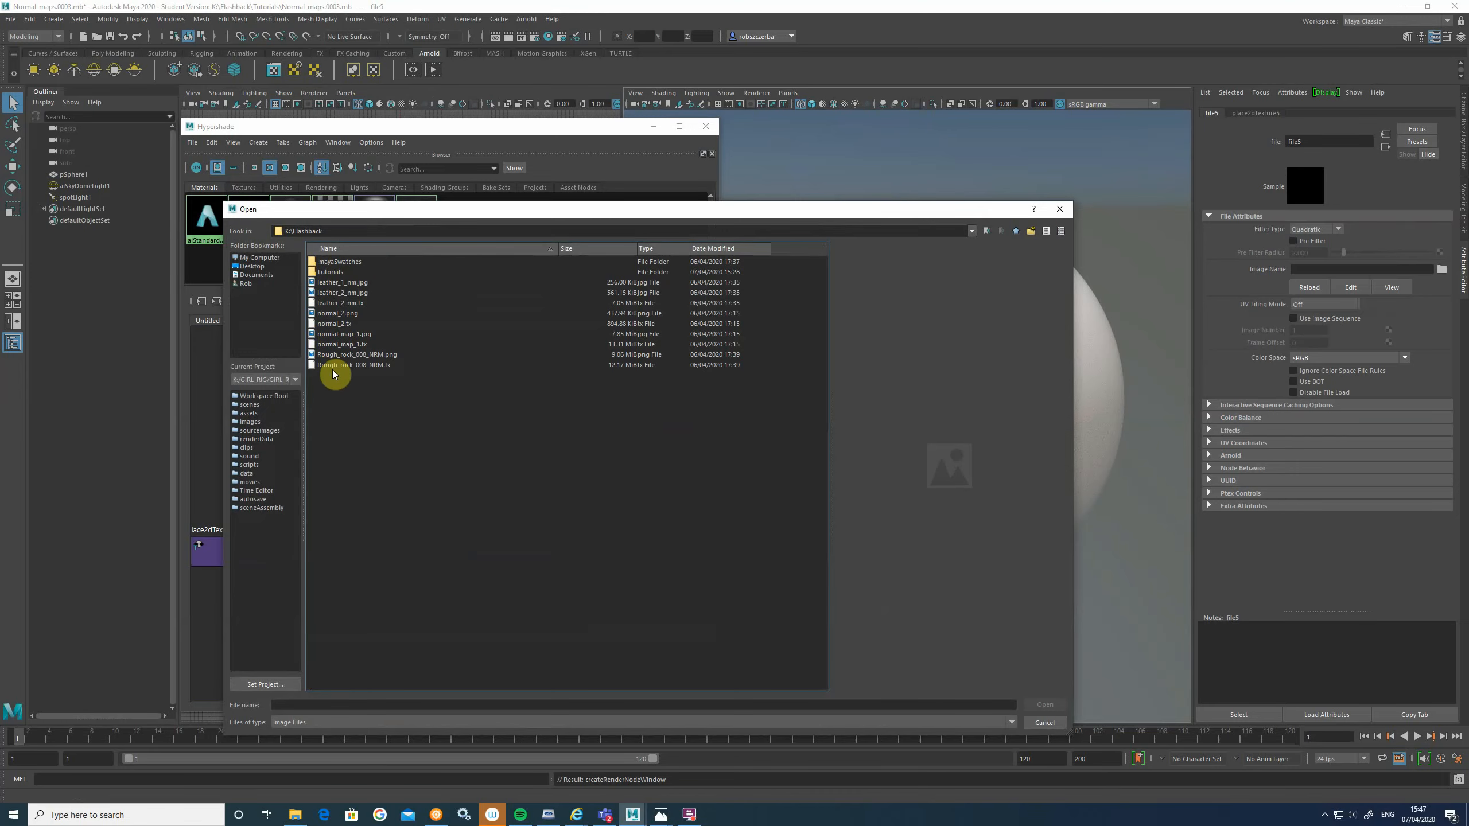
click(339, 355)
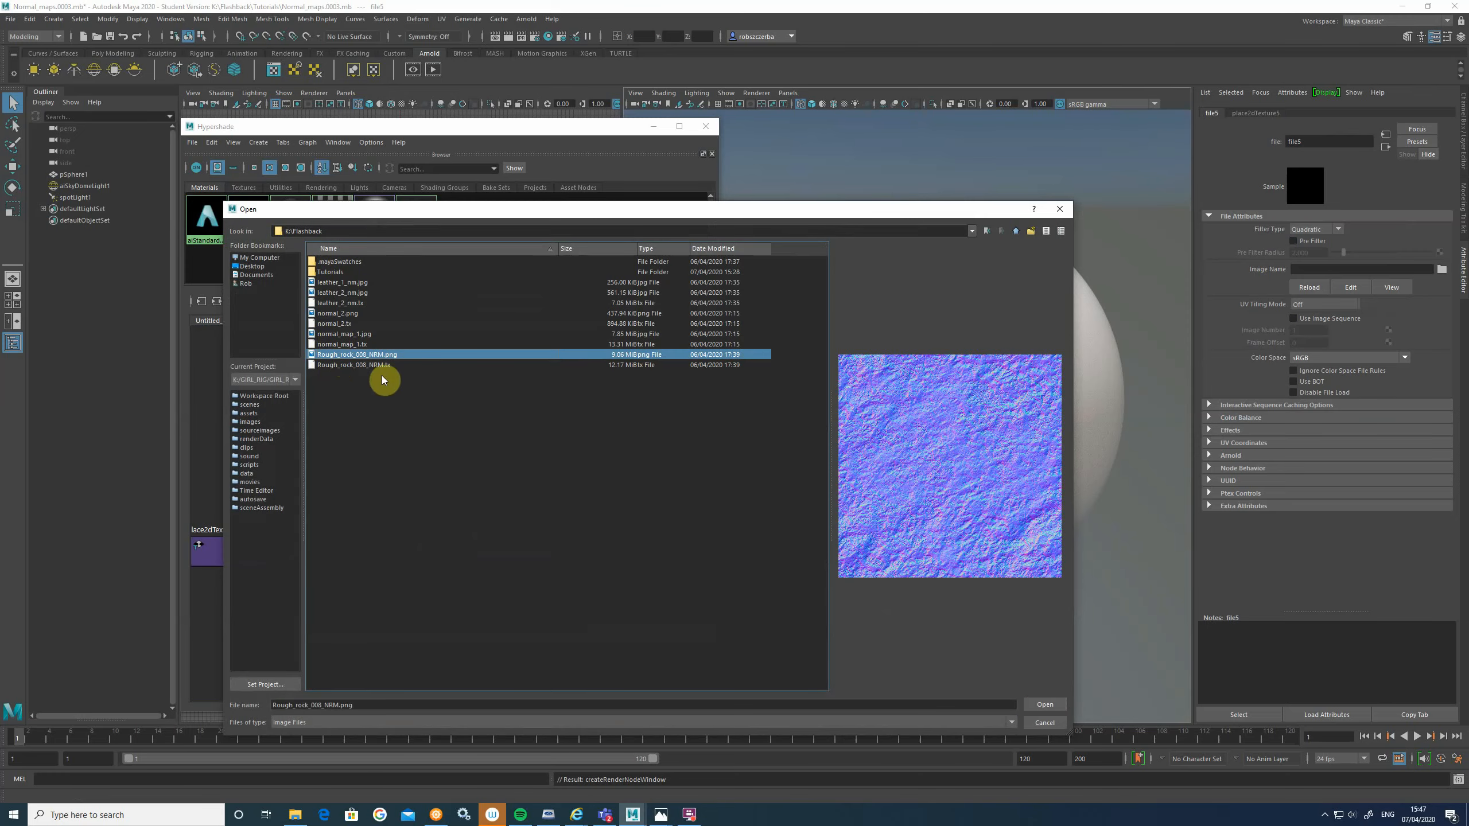
click(342, 336)
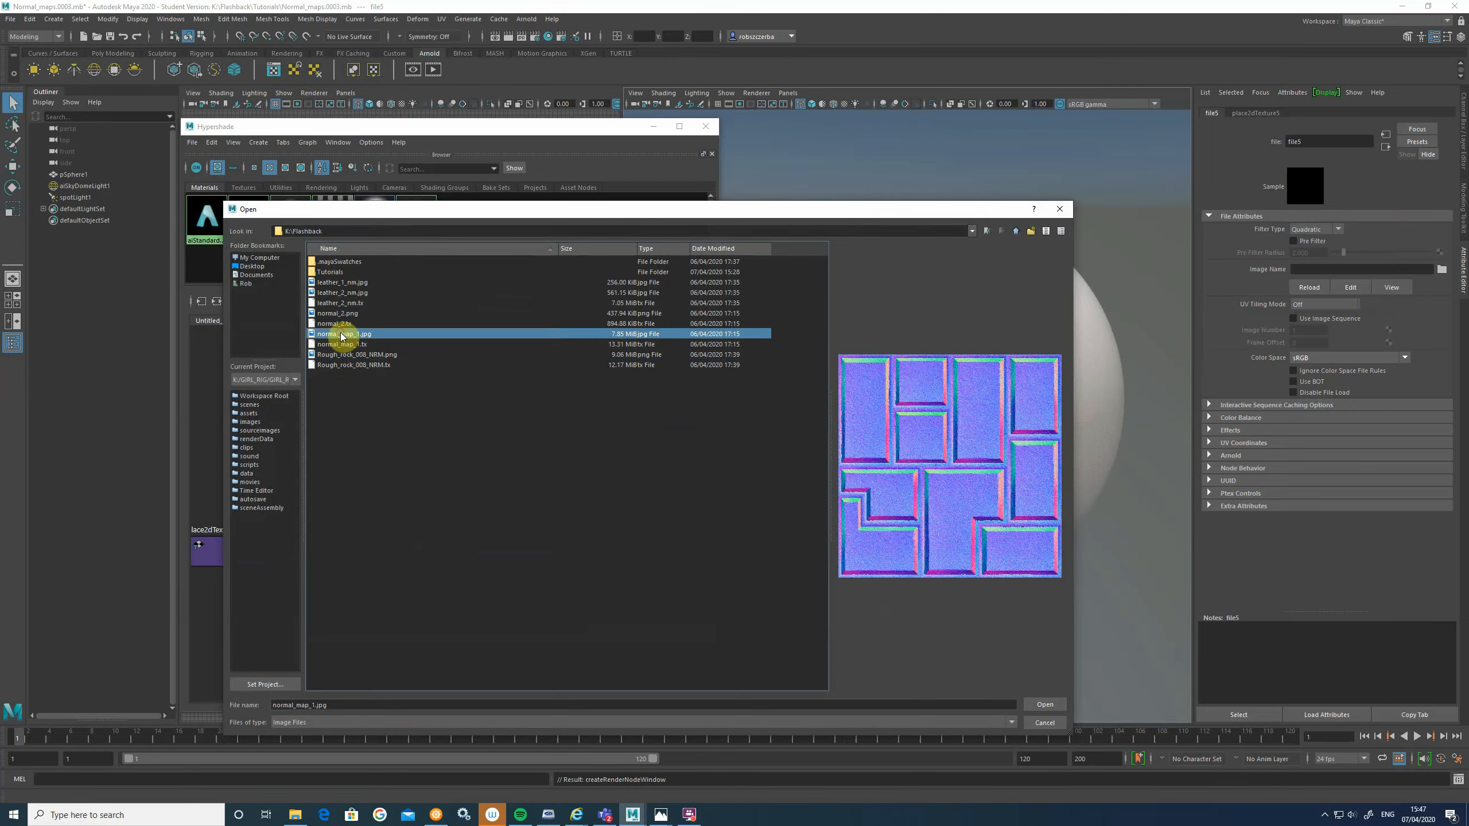
click(338, 313)
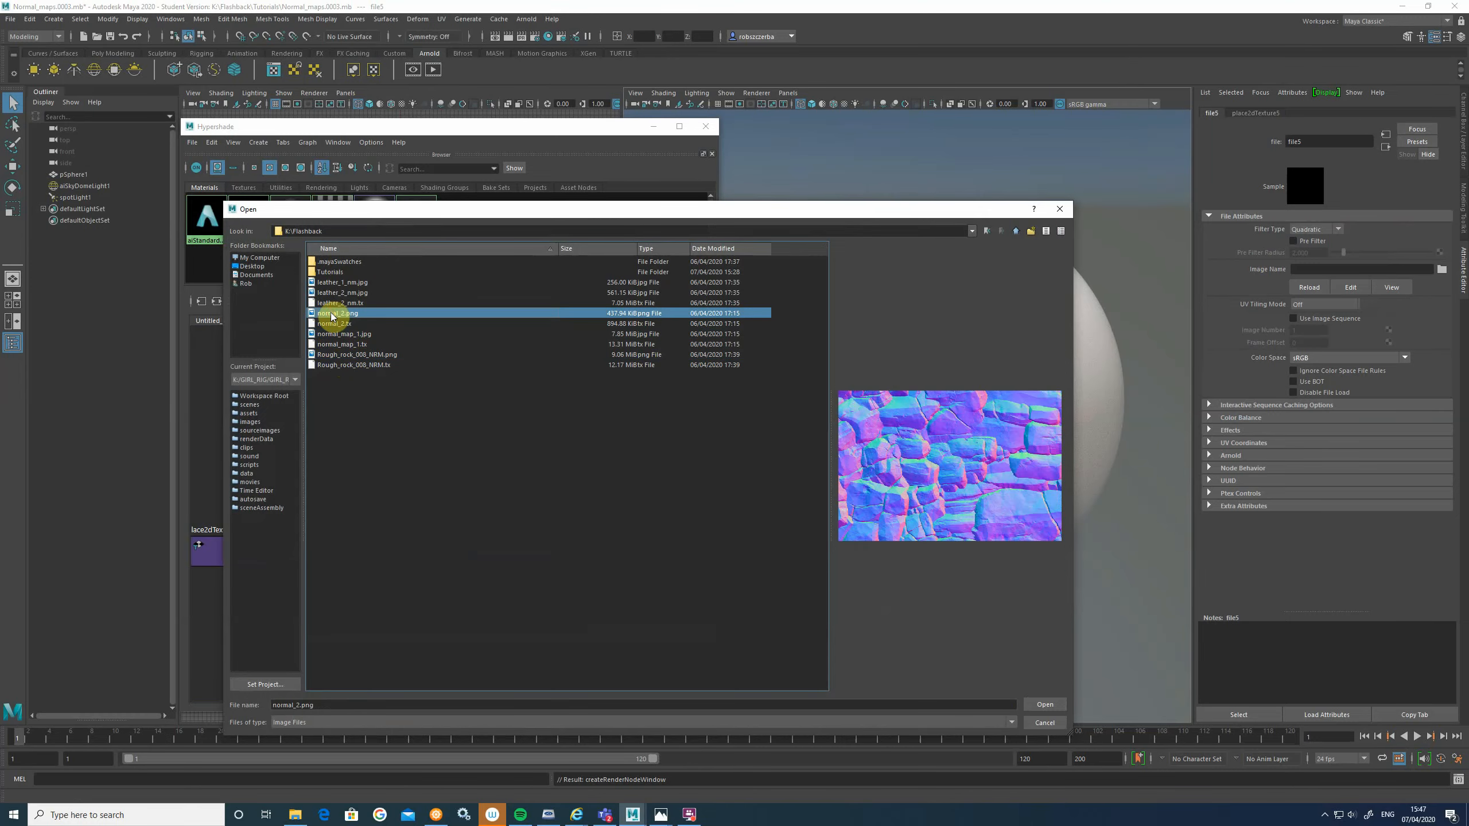
click(1046, 705)
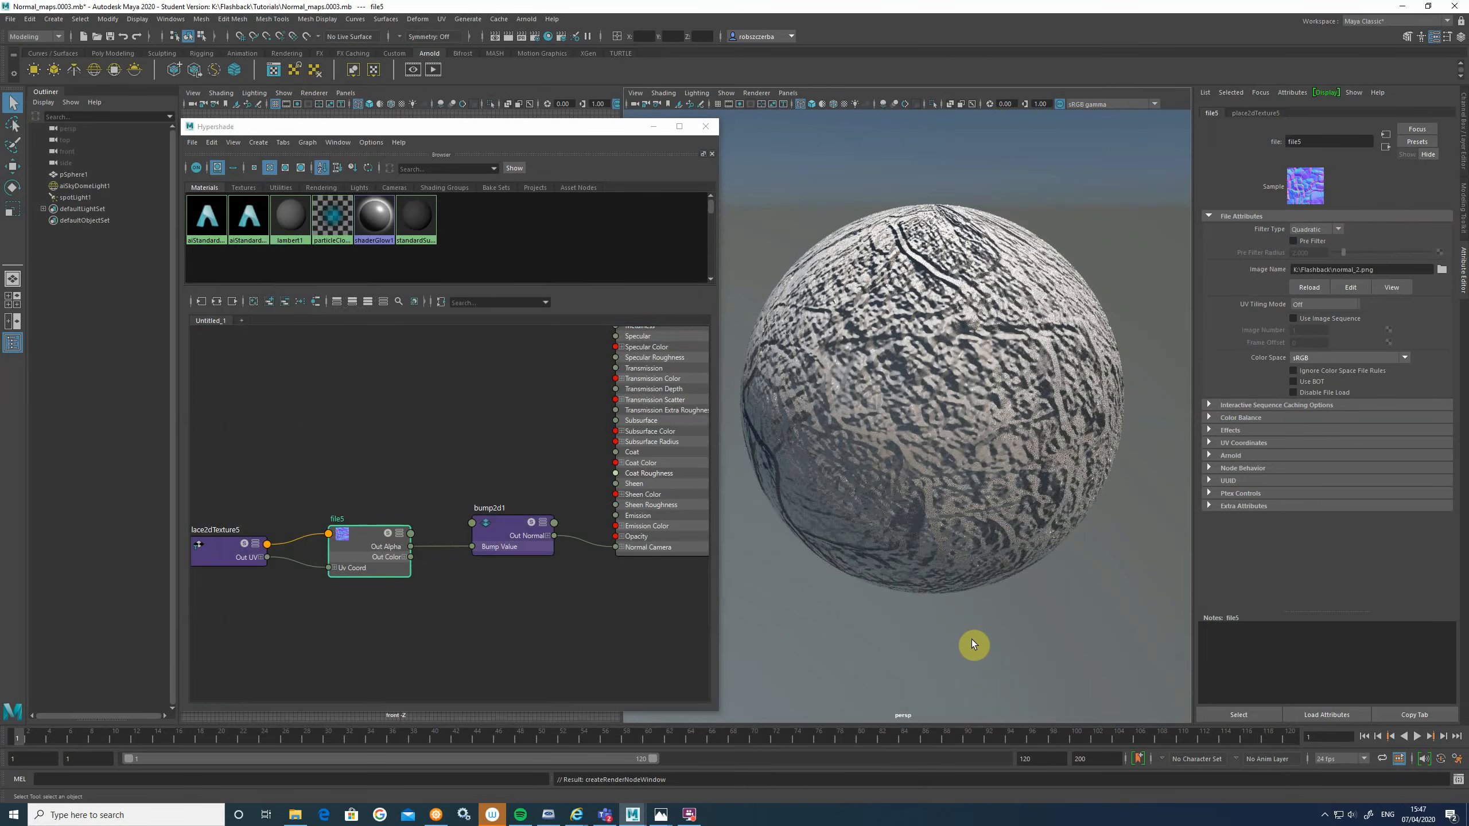
Step: Change the use of bump2d1 to Tangent Space Normals and set its Bump Depth to -0.120
click(499, 536)
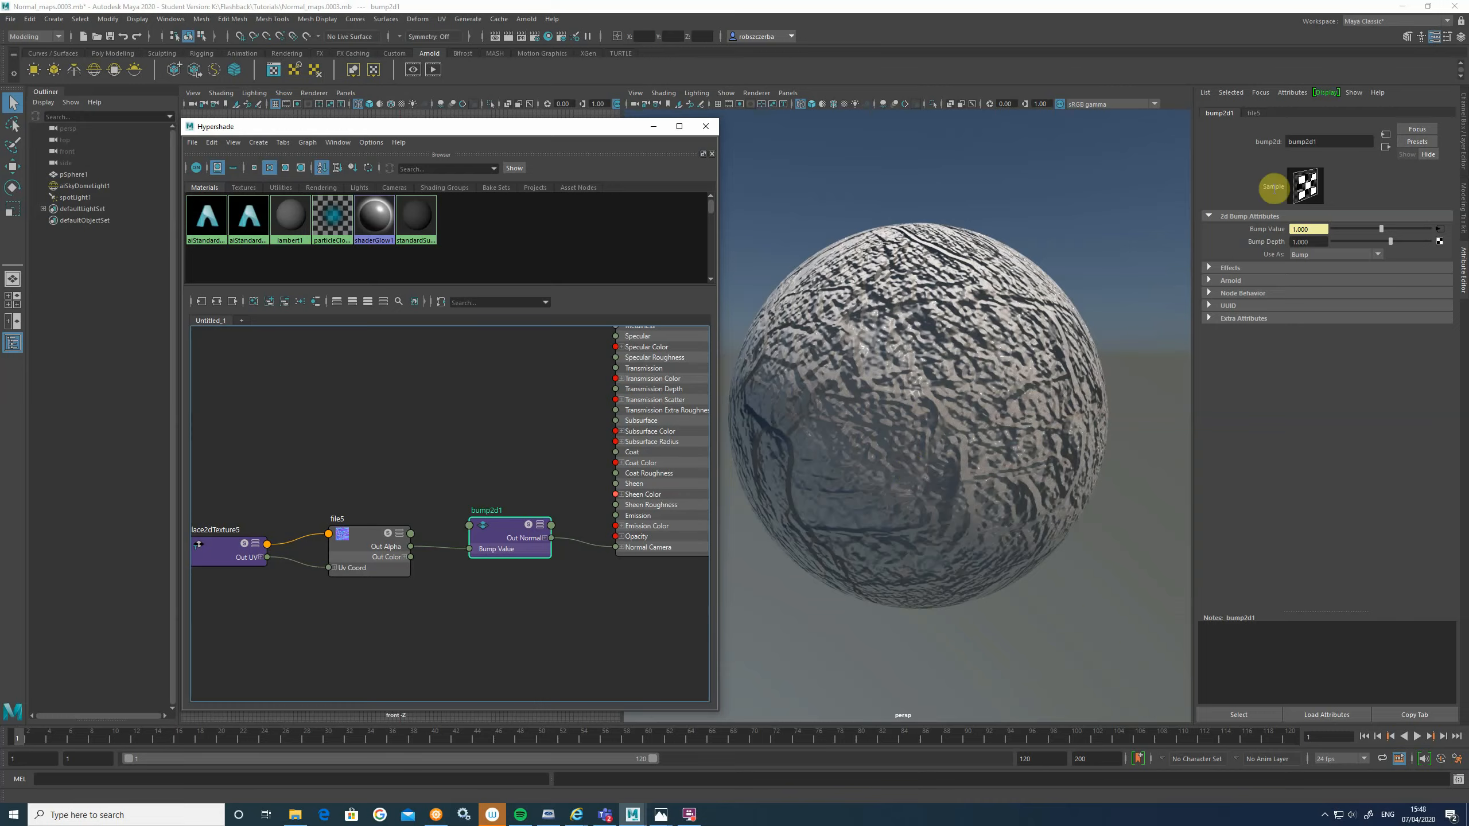
click(1315, 255)
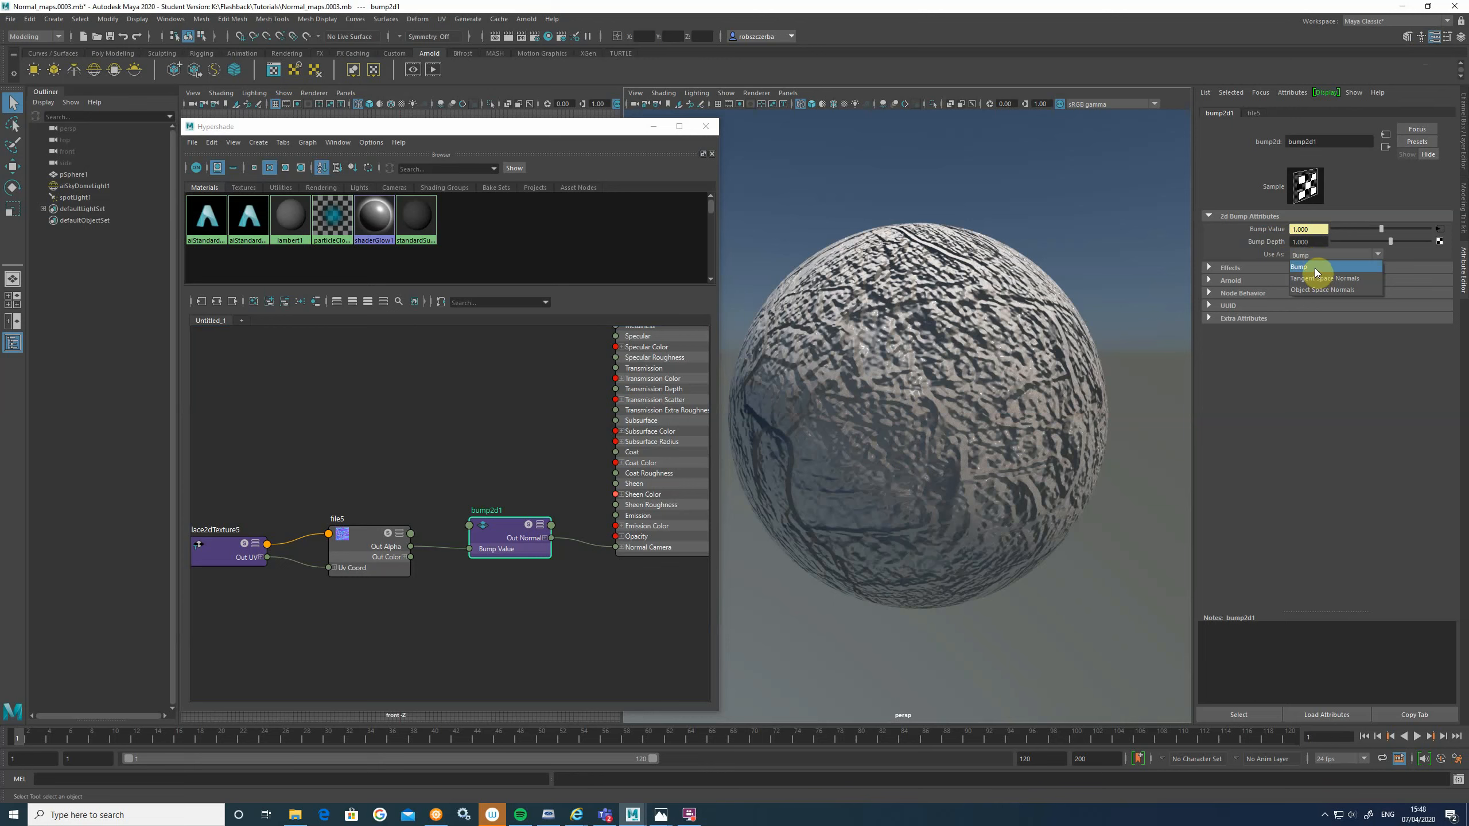
click(1310, 278)
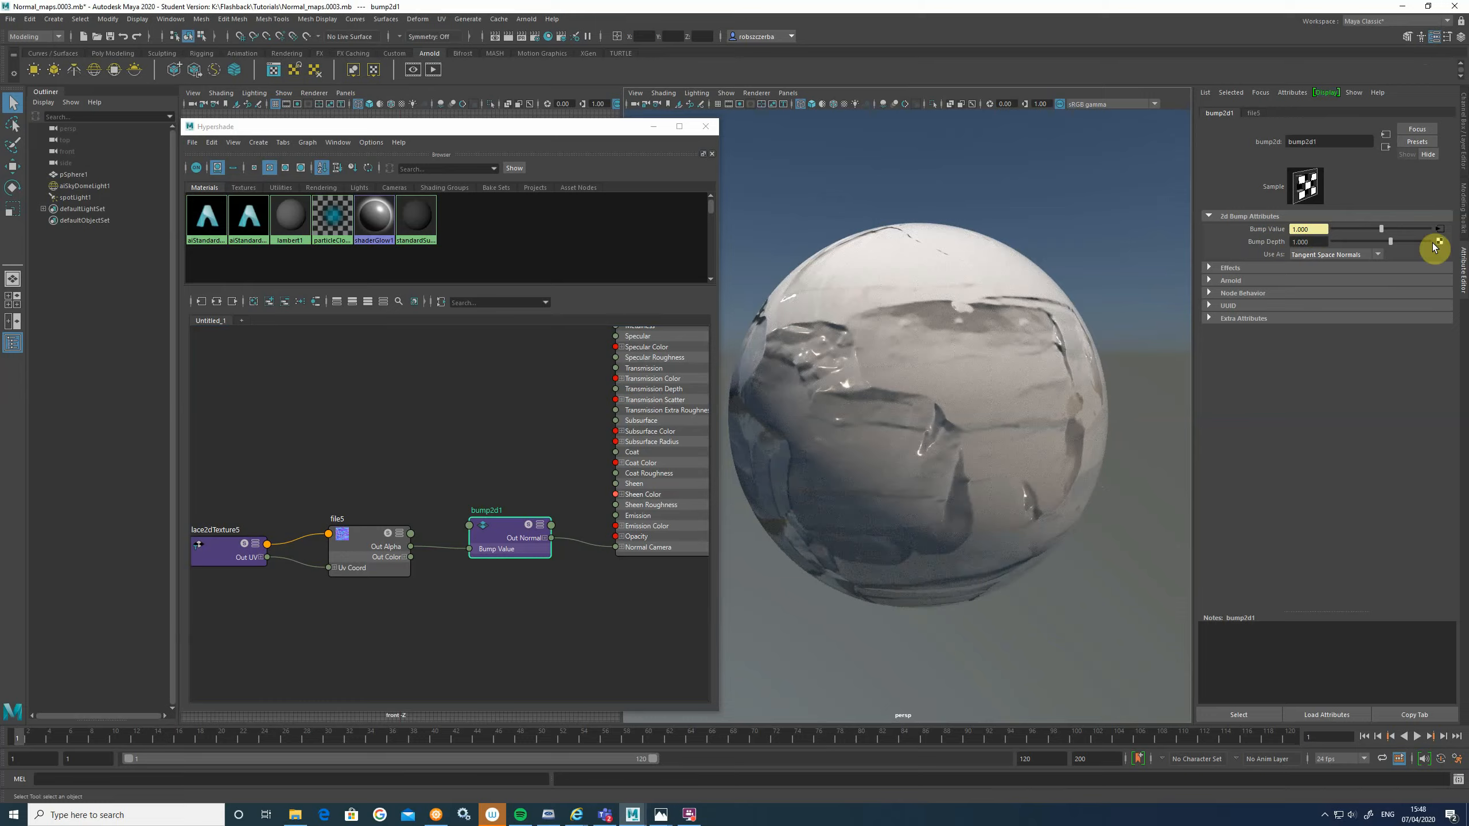
mouse_move(1394, 243)
mouse_down()
mouse_move(1331, 241)
mouse_move(1419, 249)
mouse_move(1353, 240)
mouse_move(1382, 244)
mouse_up()
Step: Set the Color Space of the file5 normal map texture to Raw
drag(354, 549, 362, 545)
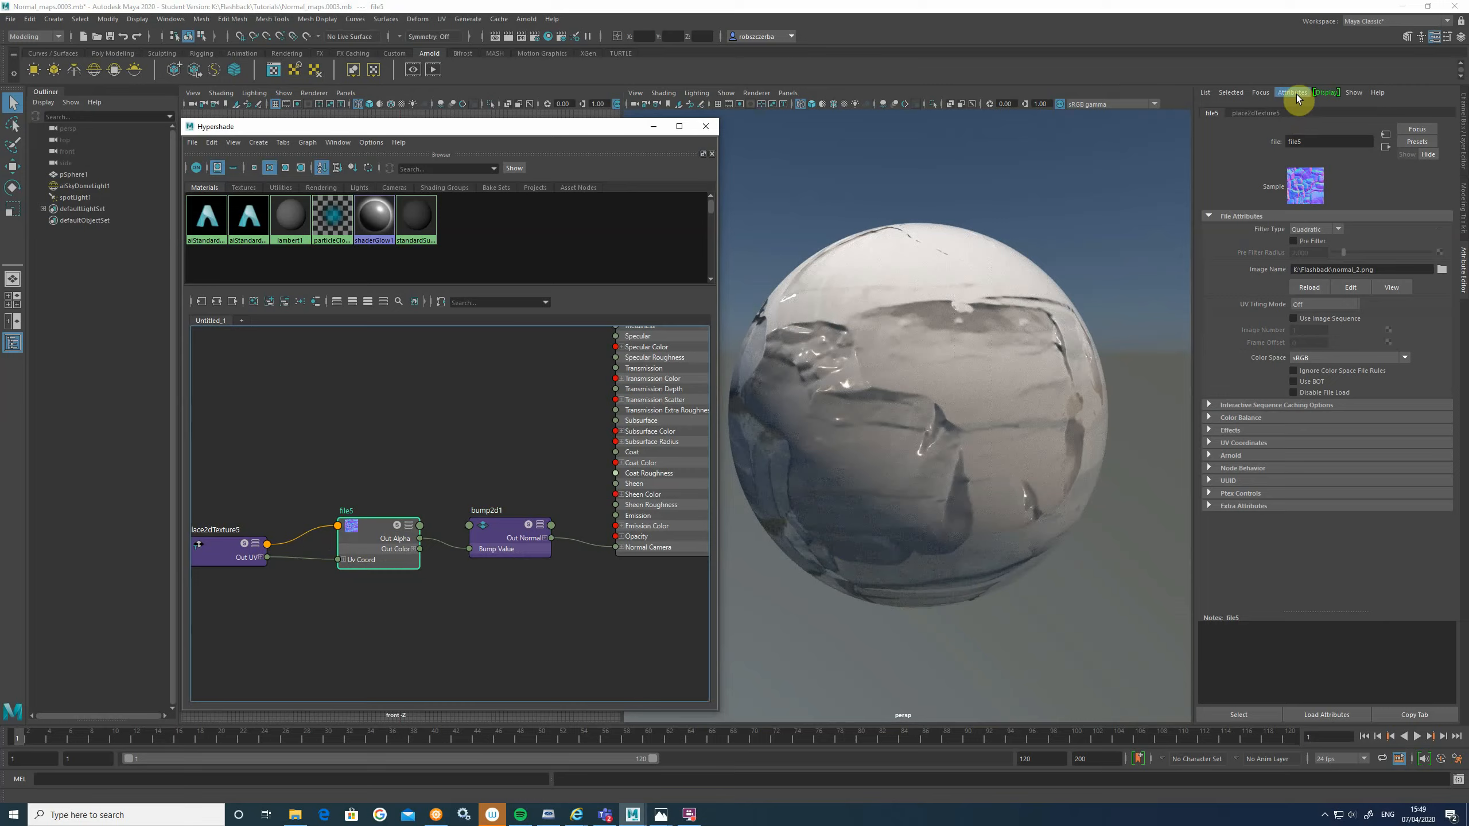
click(1311, 358)
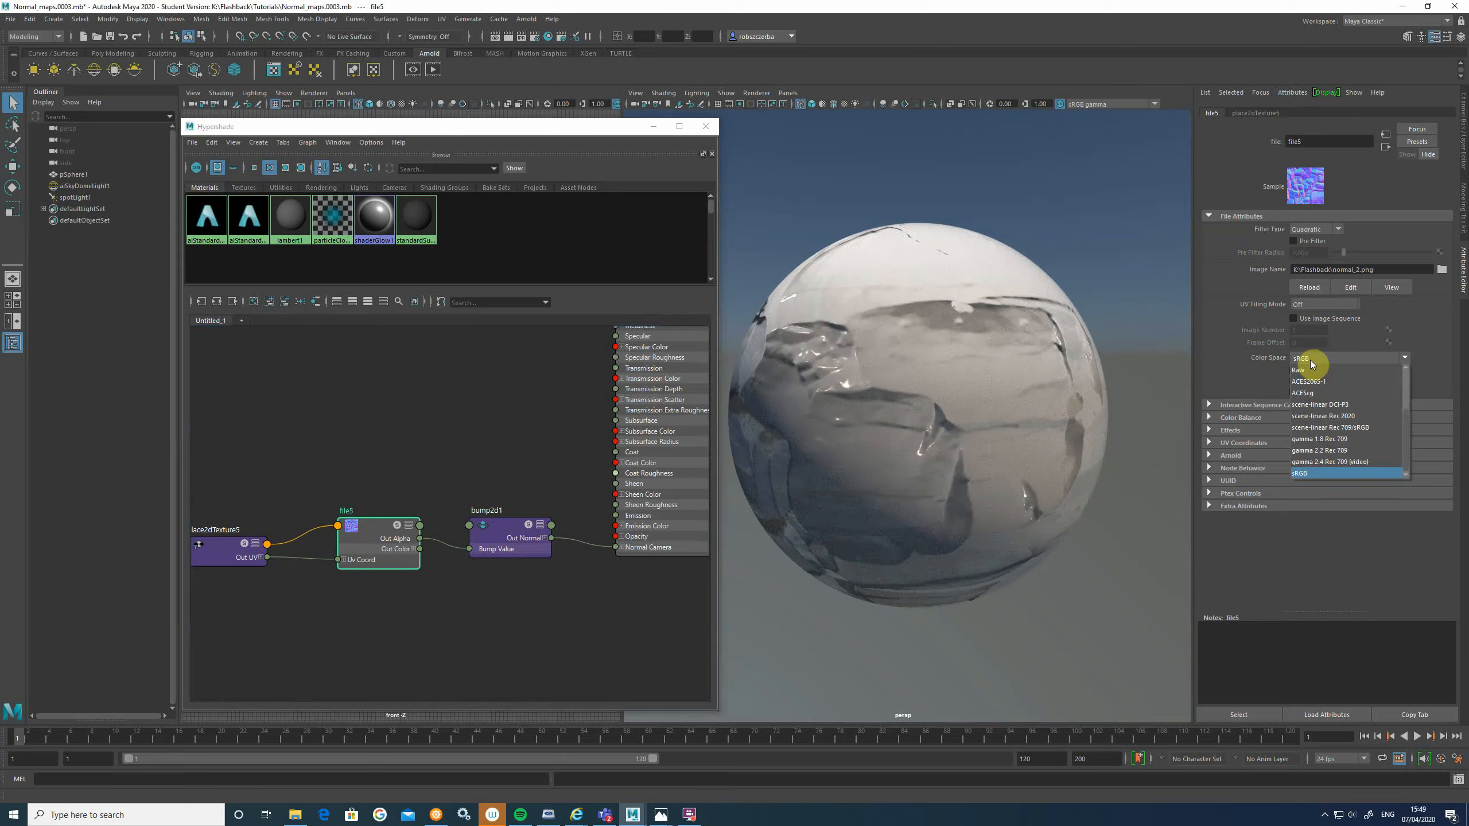
click(1309, 370)
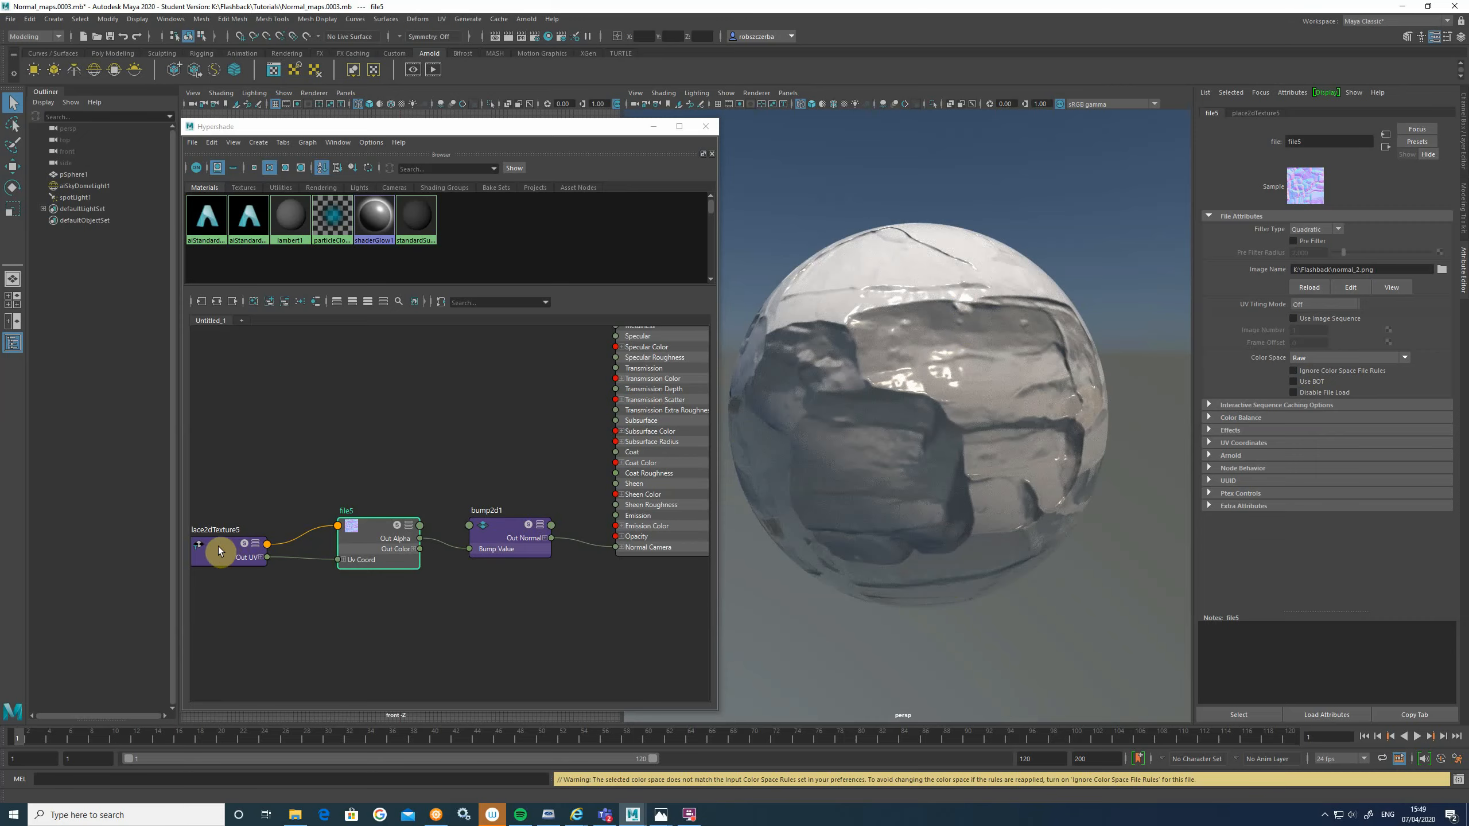
Step: Set Repeat UV to 3 in both directions on the place2dTexture5 node feeding the normal map texture
drag(219, 547, 248, 539)
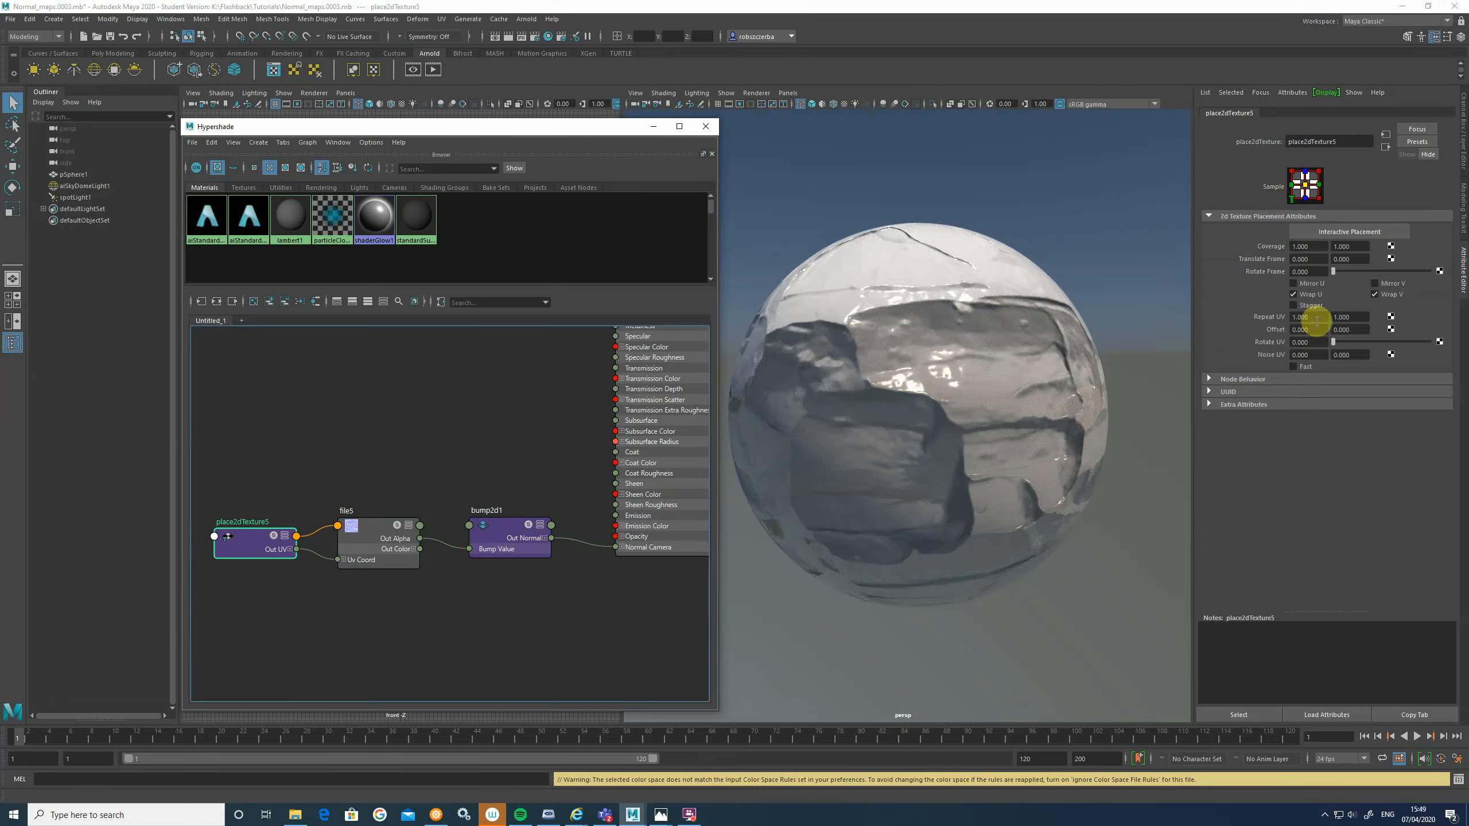
drag(1317, 320, 1284, 319)
key(BackSpace)
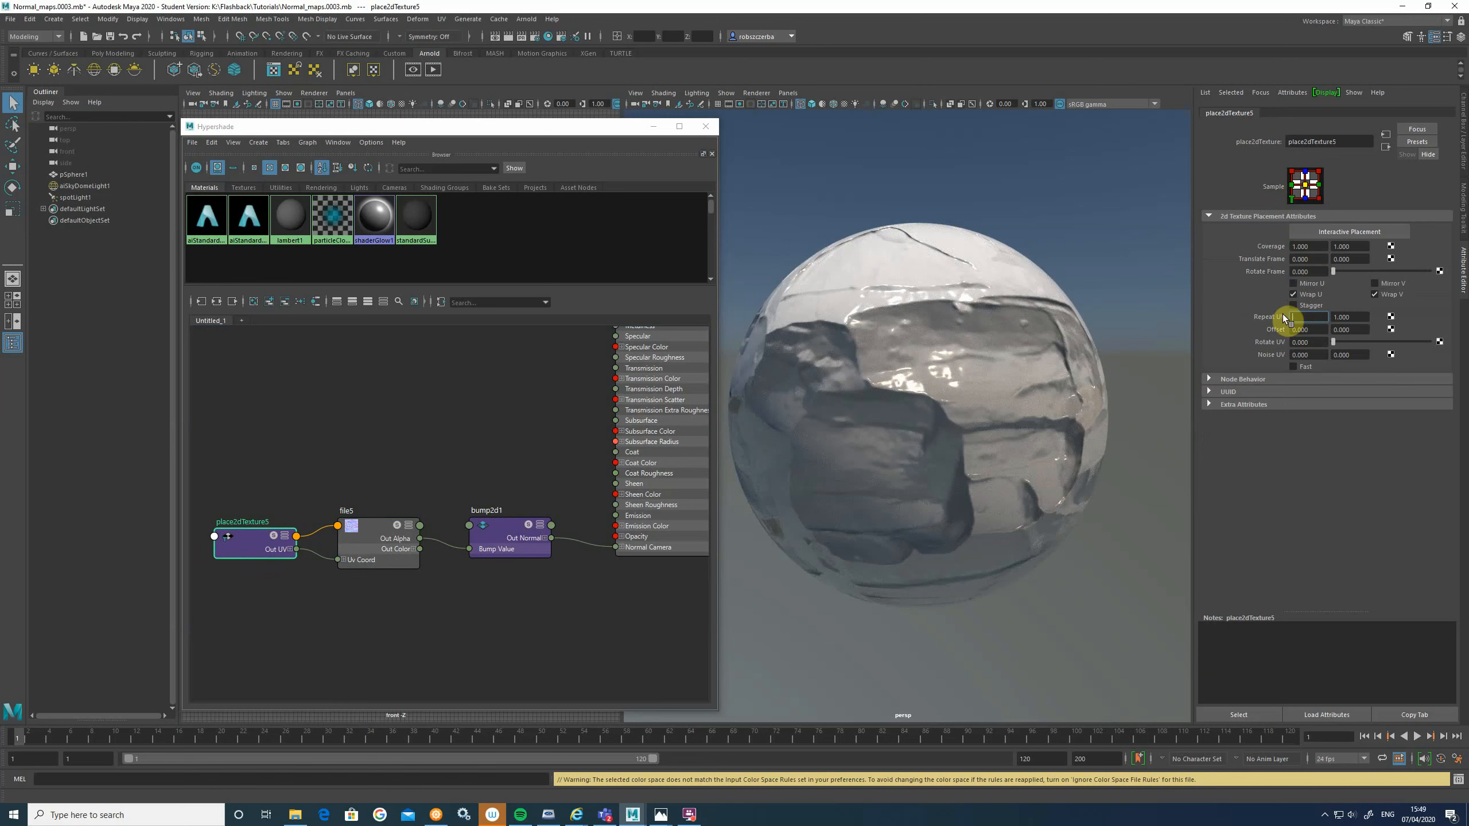
text(3)
key(Return)
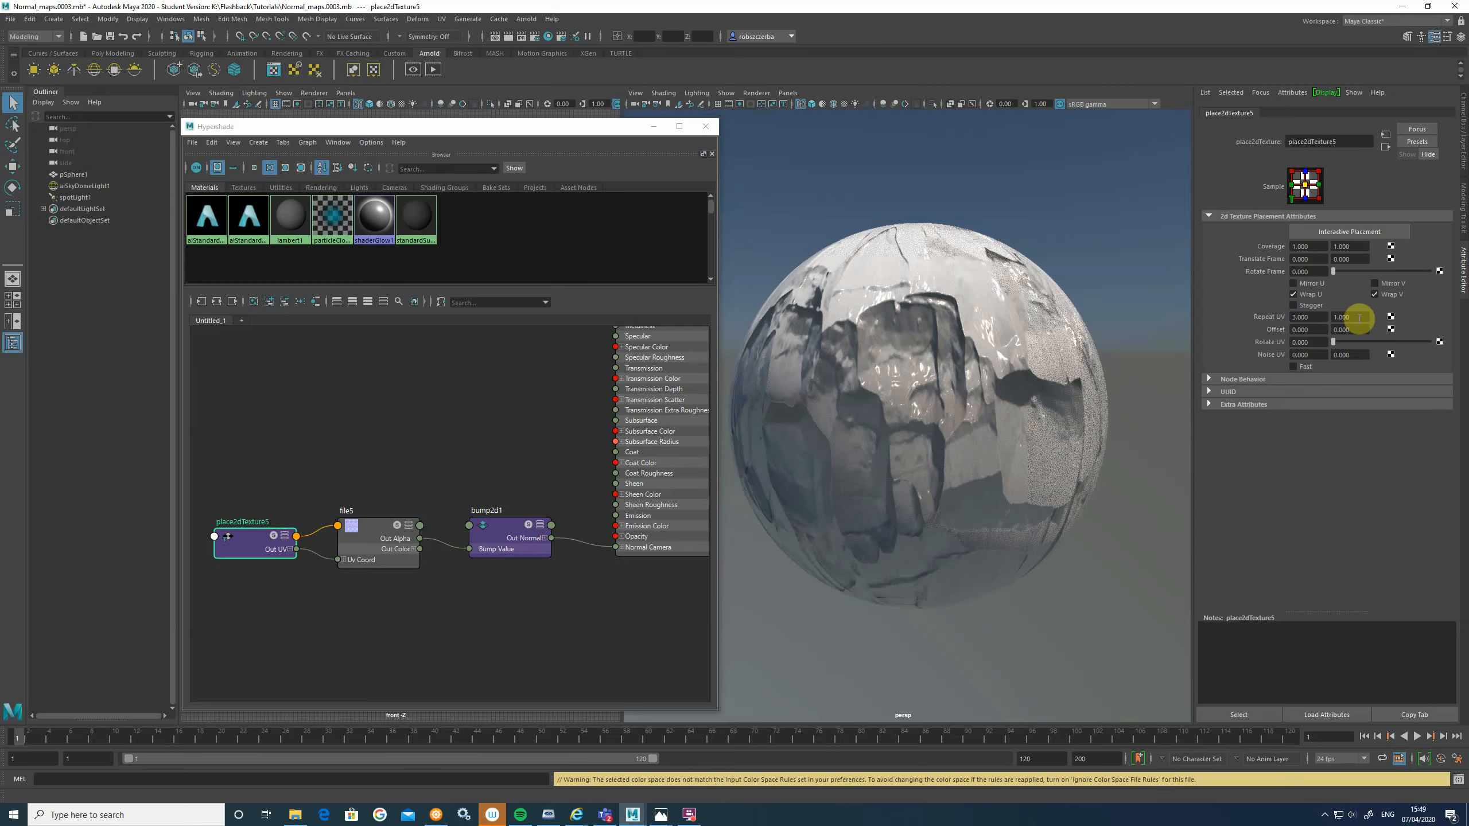
click(1358, 317)
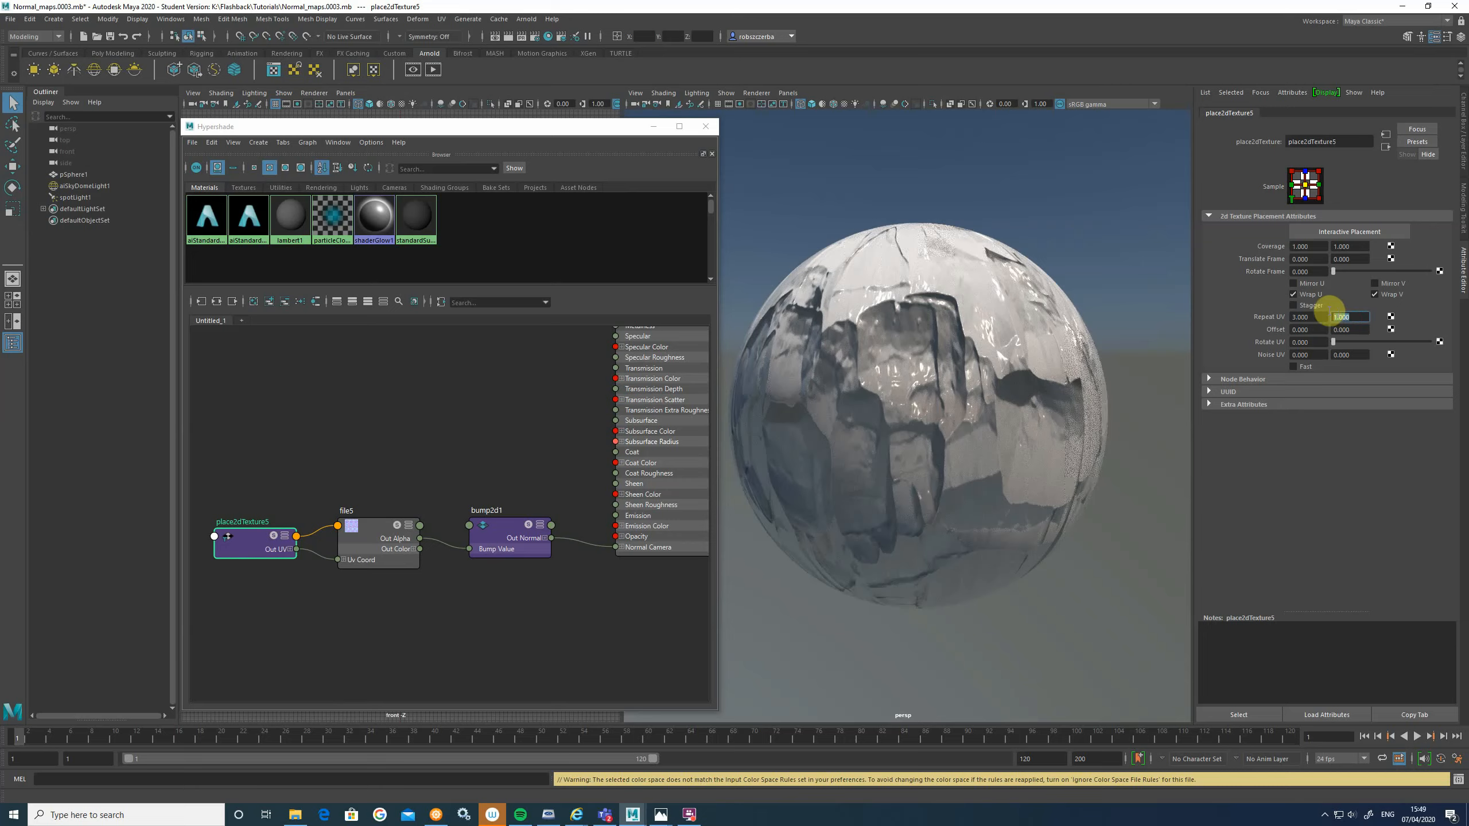
key(BackSpace)
text(3)
key(Return)
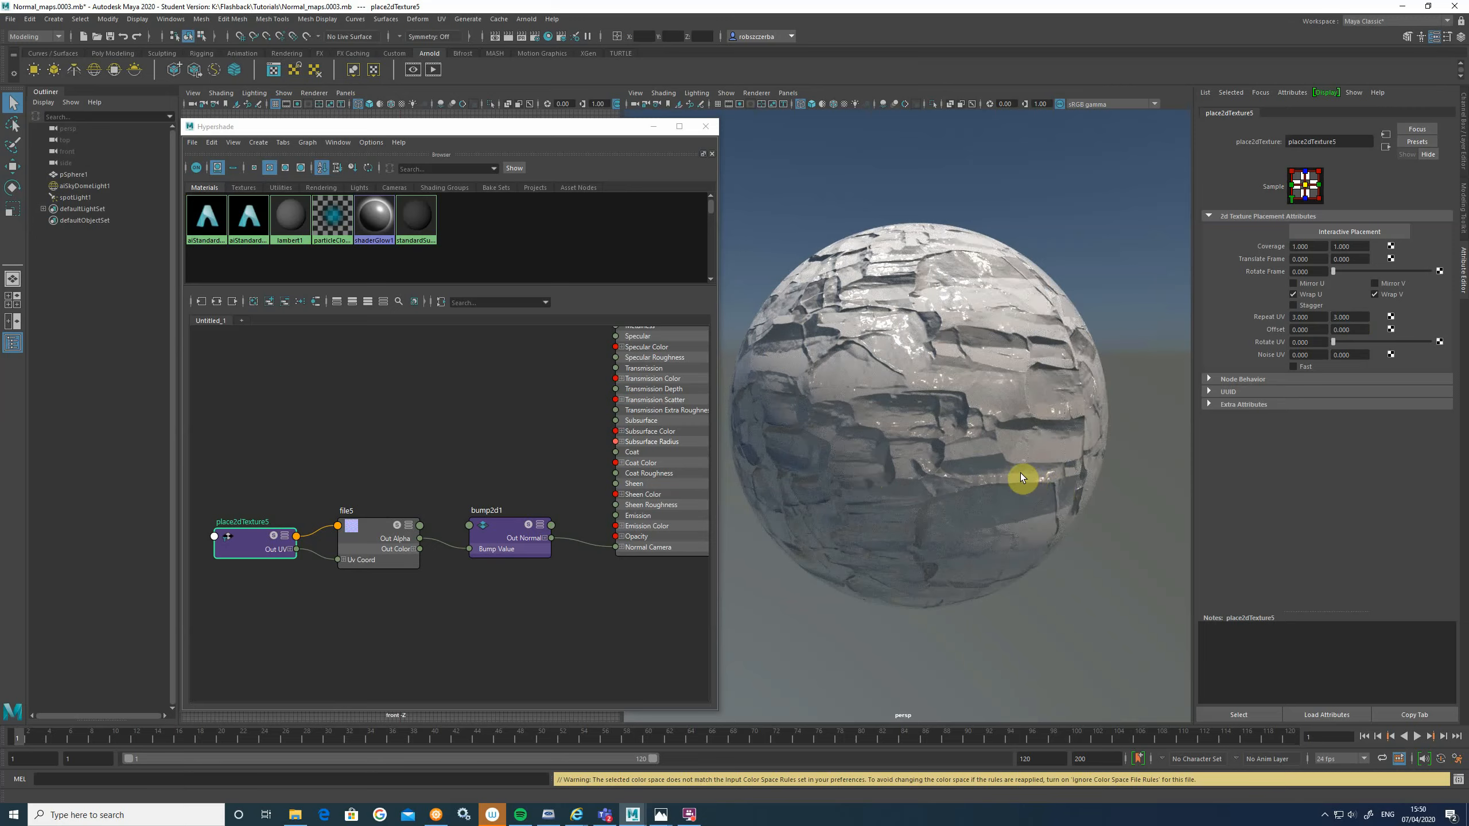
Step: Fine-tune the Bump Depth of bump2d1 to a value slightly below zero
click(512, 534)
mouse_move(515, 530)
mouse_down()
mouse_move(515, 515)
mouse_move(512, 530)
mouse_up()
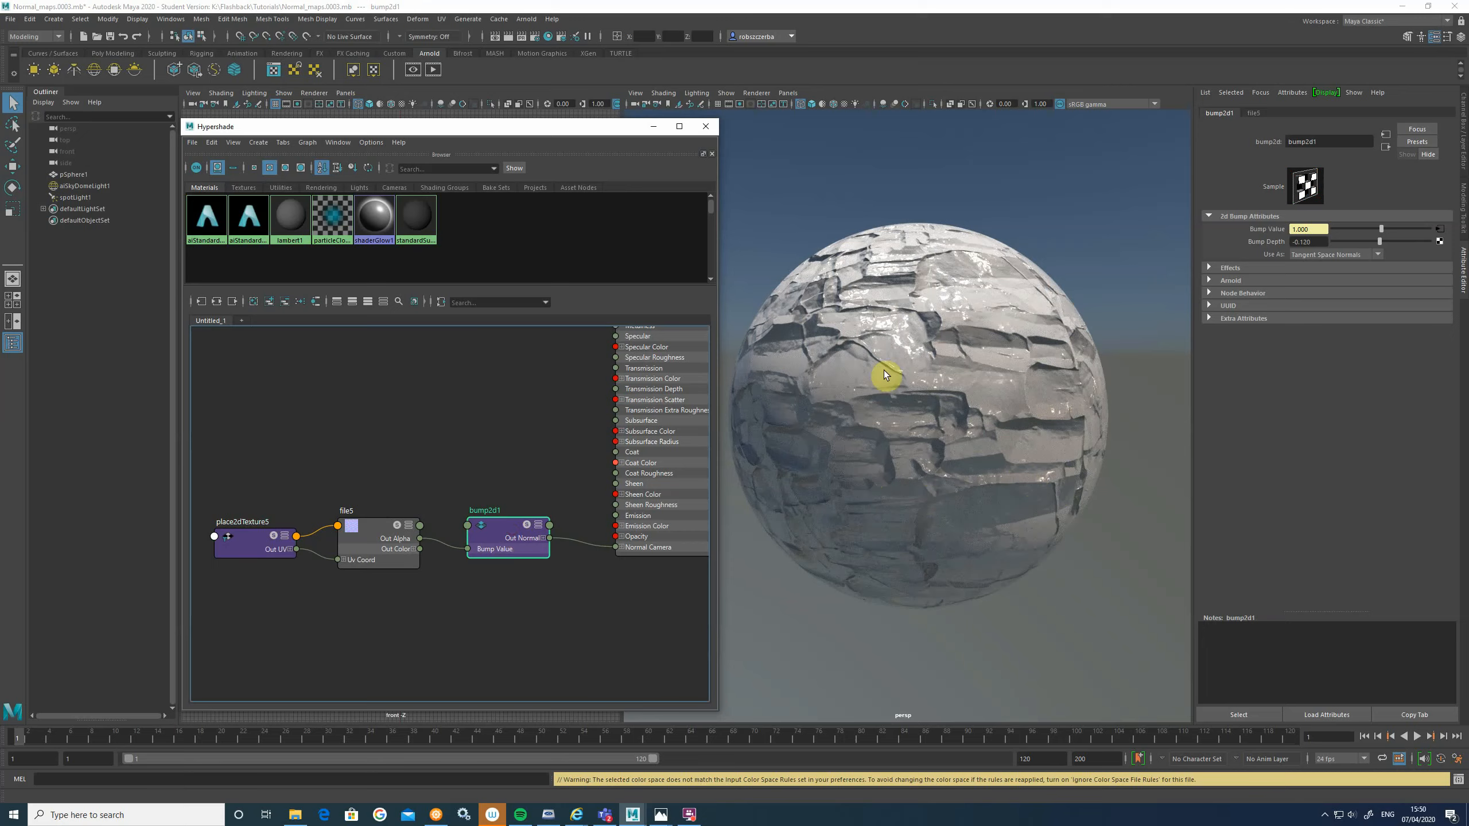
mouse_move(1377, 243)
mouse_down()
mouse_move(1354, 241)
mouse_move(1412, 249)
mouse_move(1360, 248)
mouse_move(1380, 250)
mouse_up()
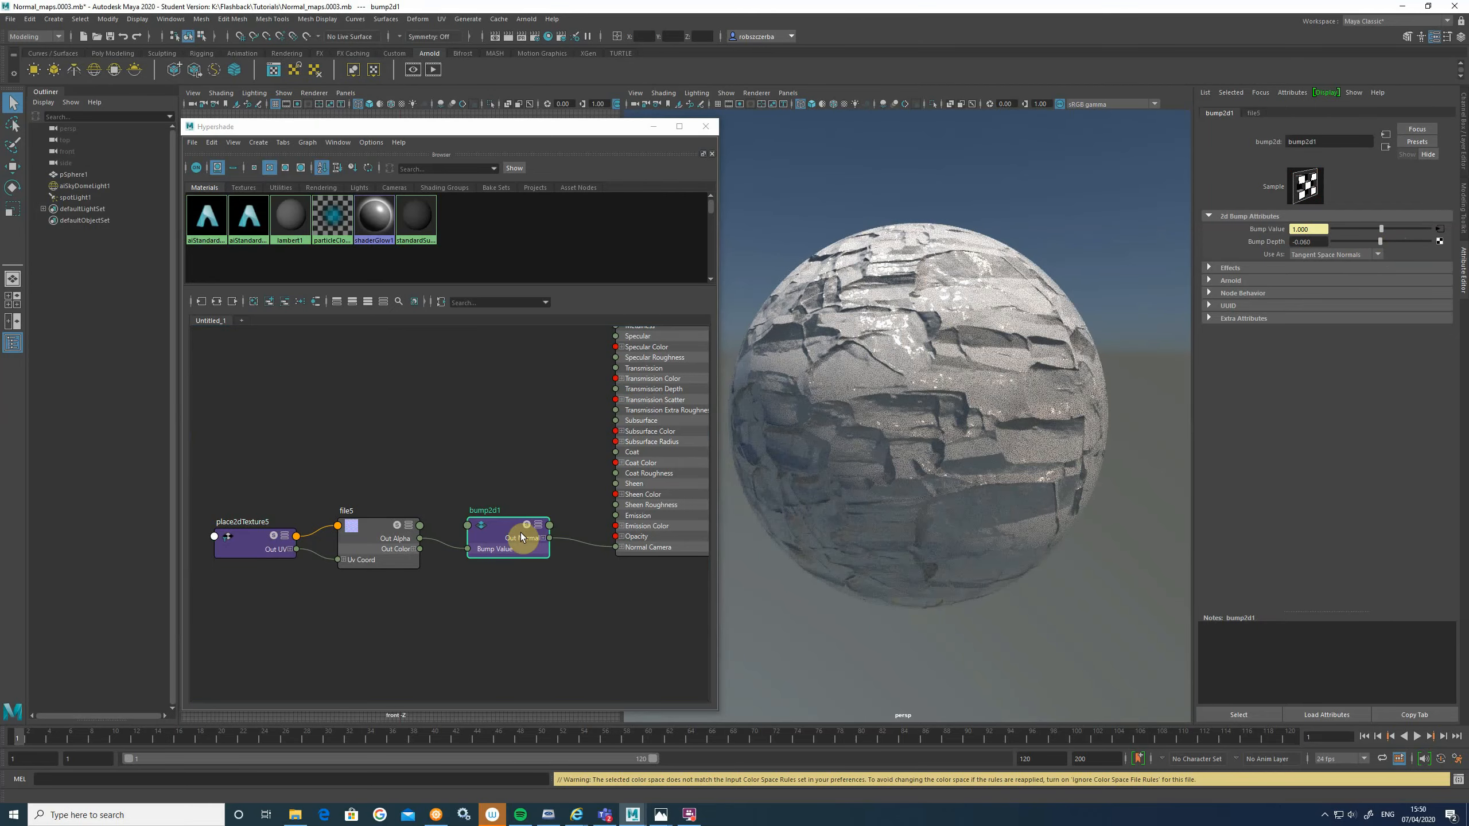
Step: Disconnect the Out Normal output of bump2d1 from the shader's Normal Camera input
drag(506, 534, 508, 534)
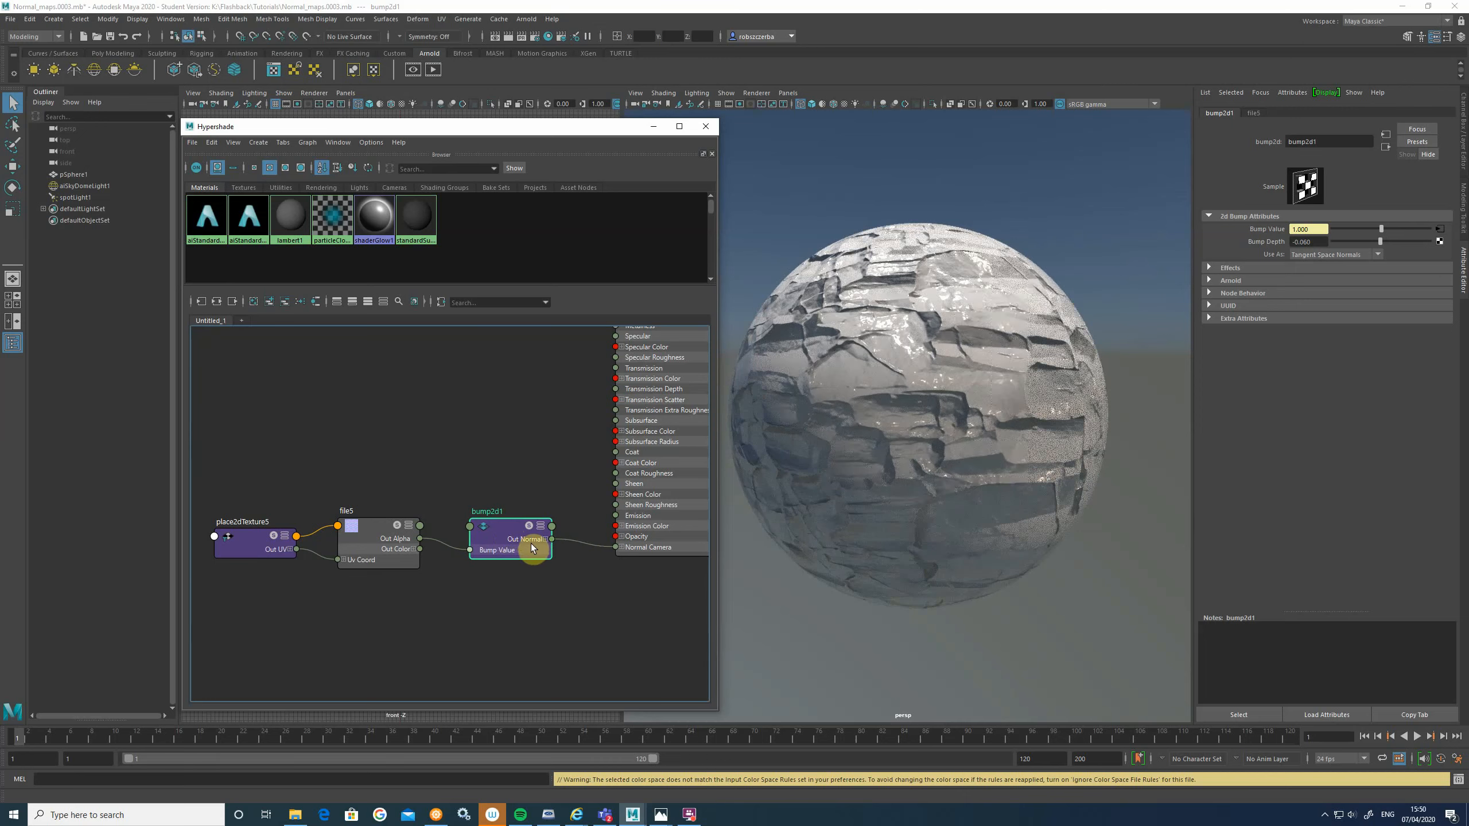
click(568, 533)
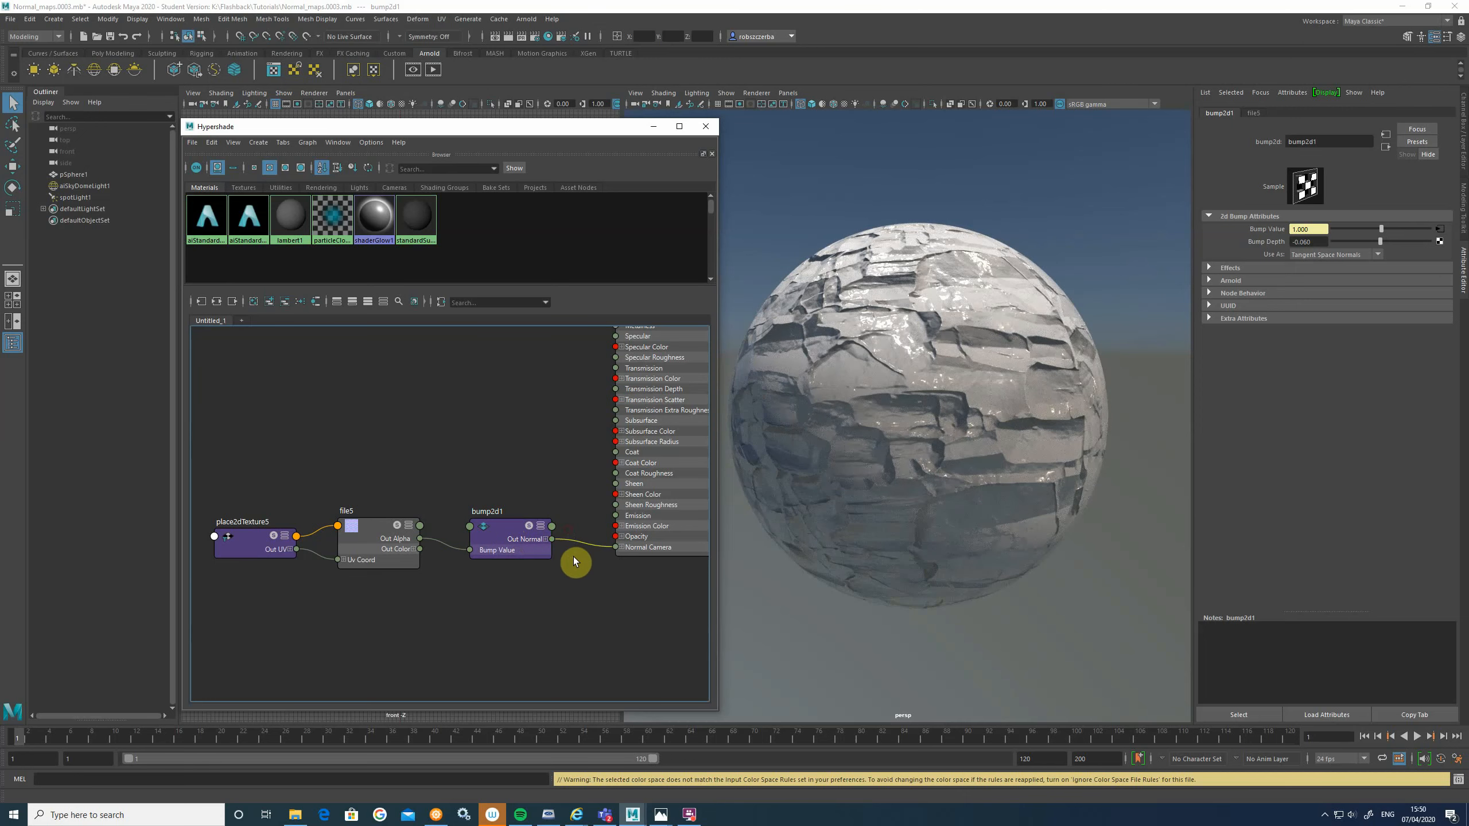
key(Delete)
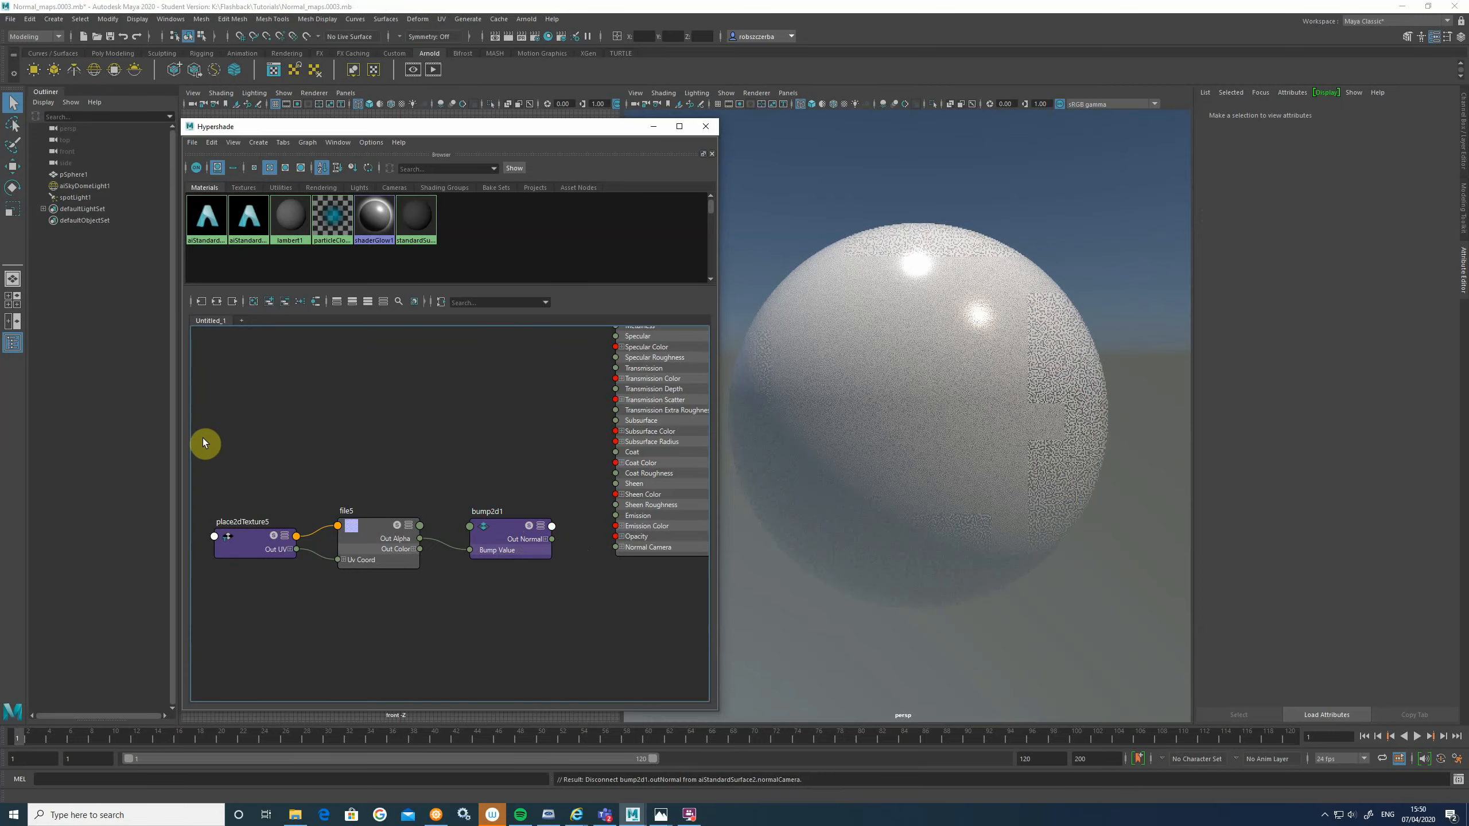
Step: Create an aiNormalMap node by searching for "normal" and place it above bump2d1 in the node graph
right_click(421, 415)
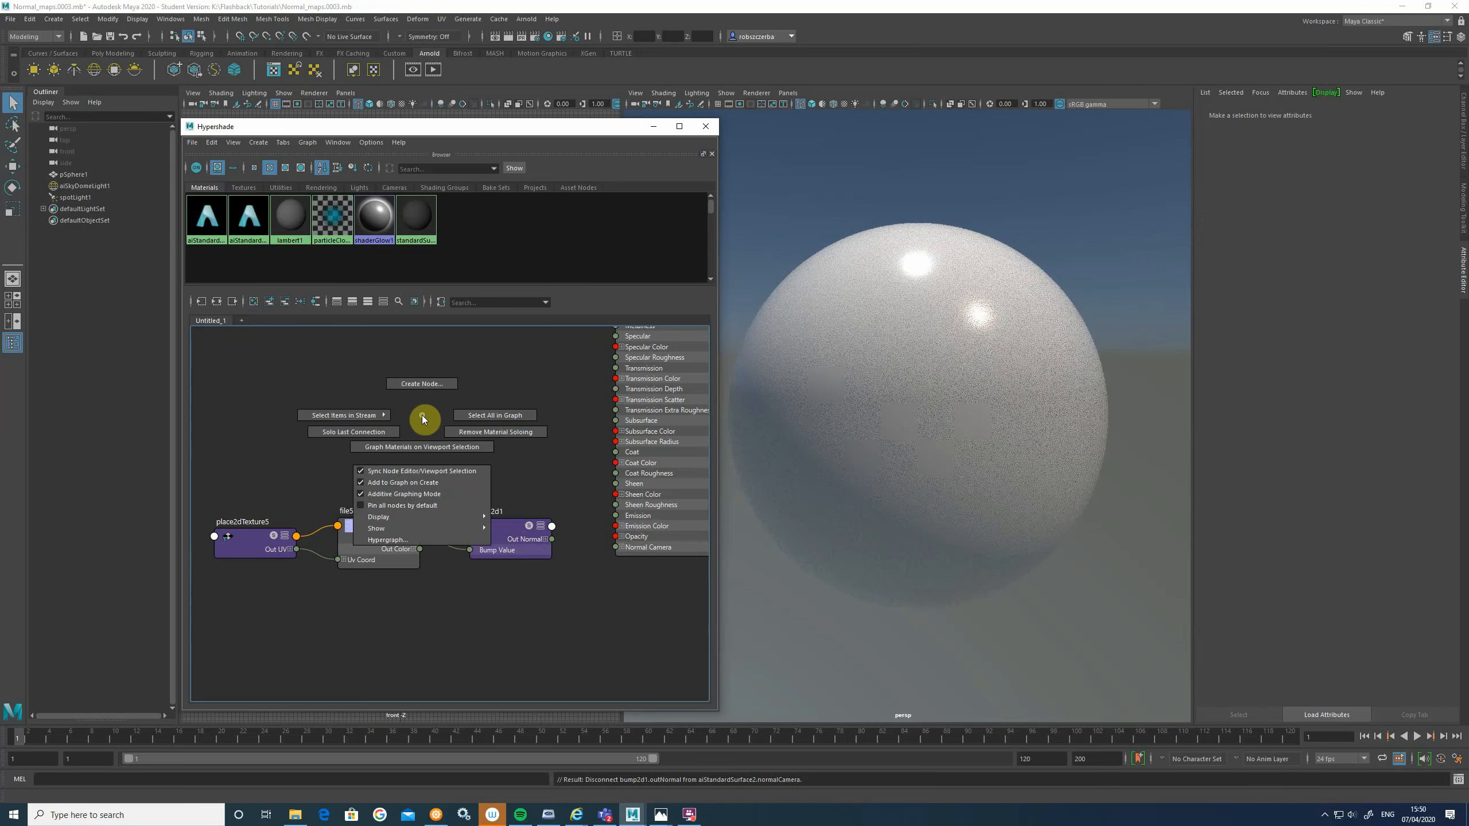
click(422, 384)
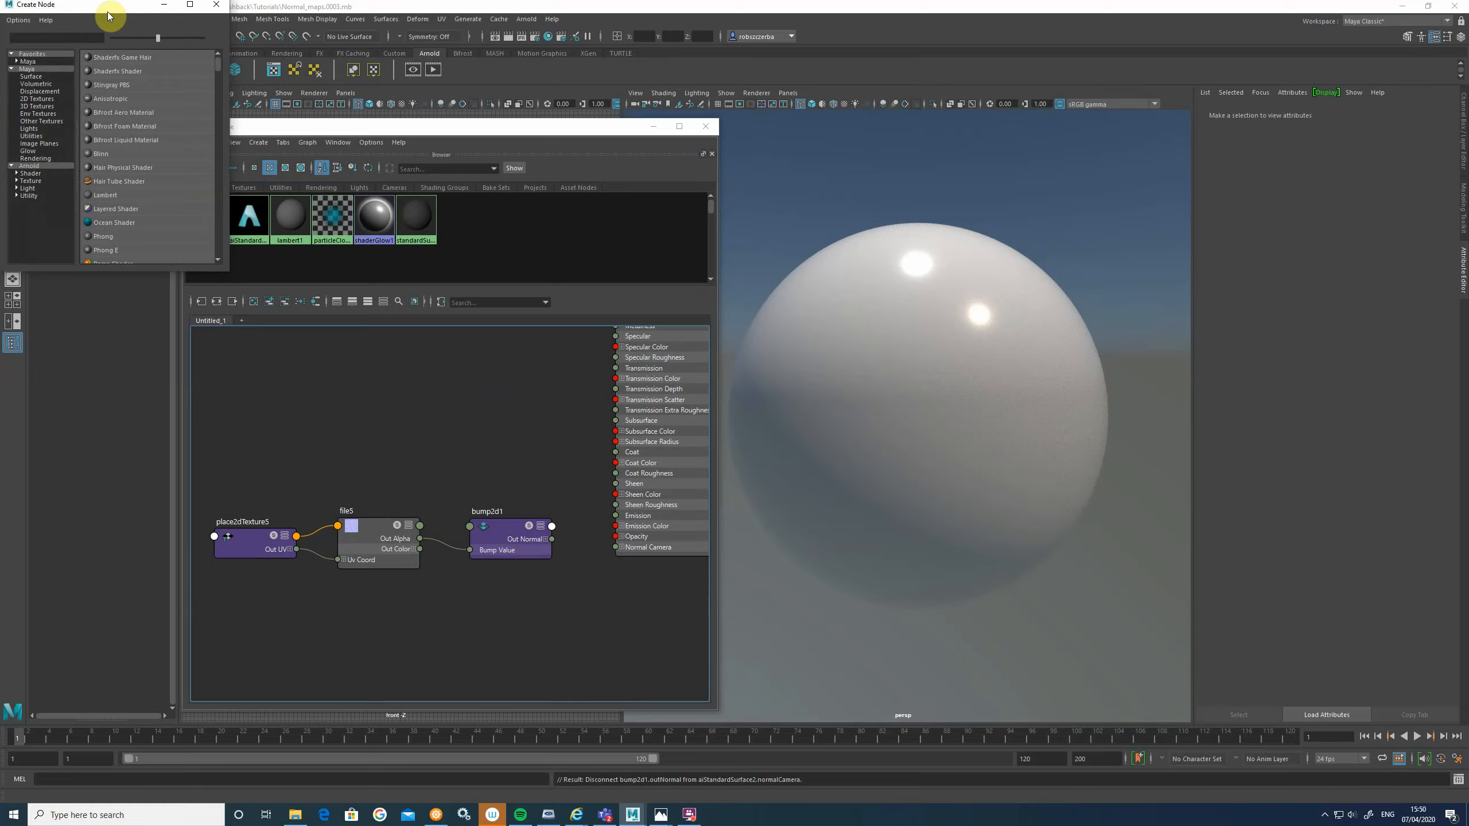
drag(108, 8, 387, 332)
click(340, 358)
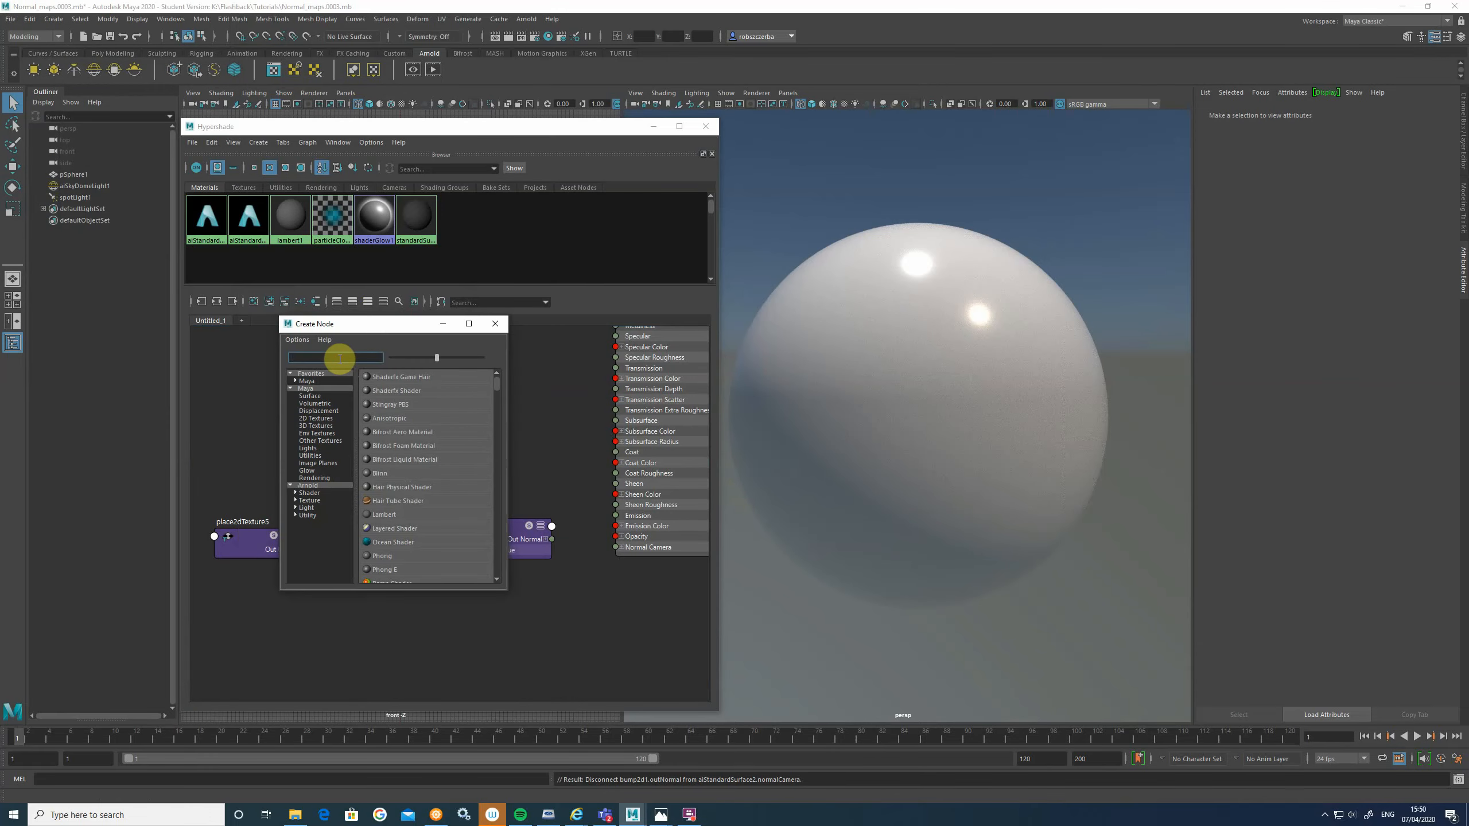
text(normal)
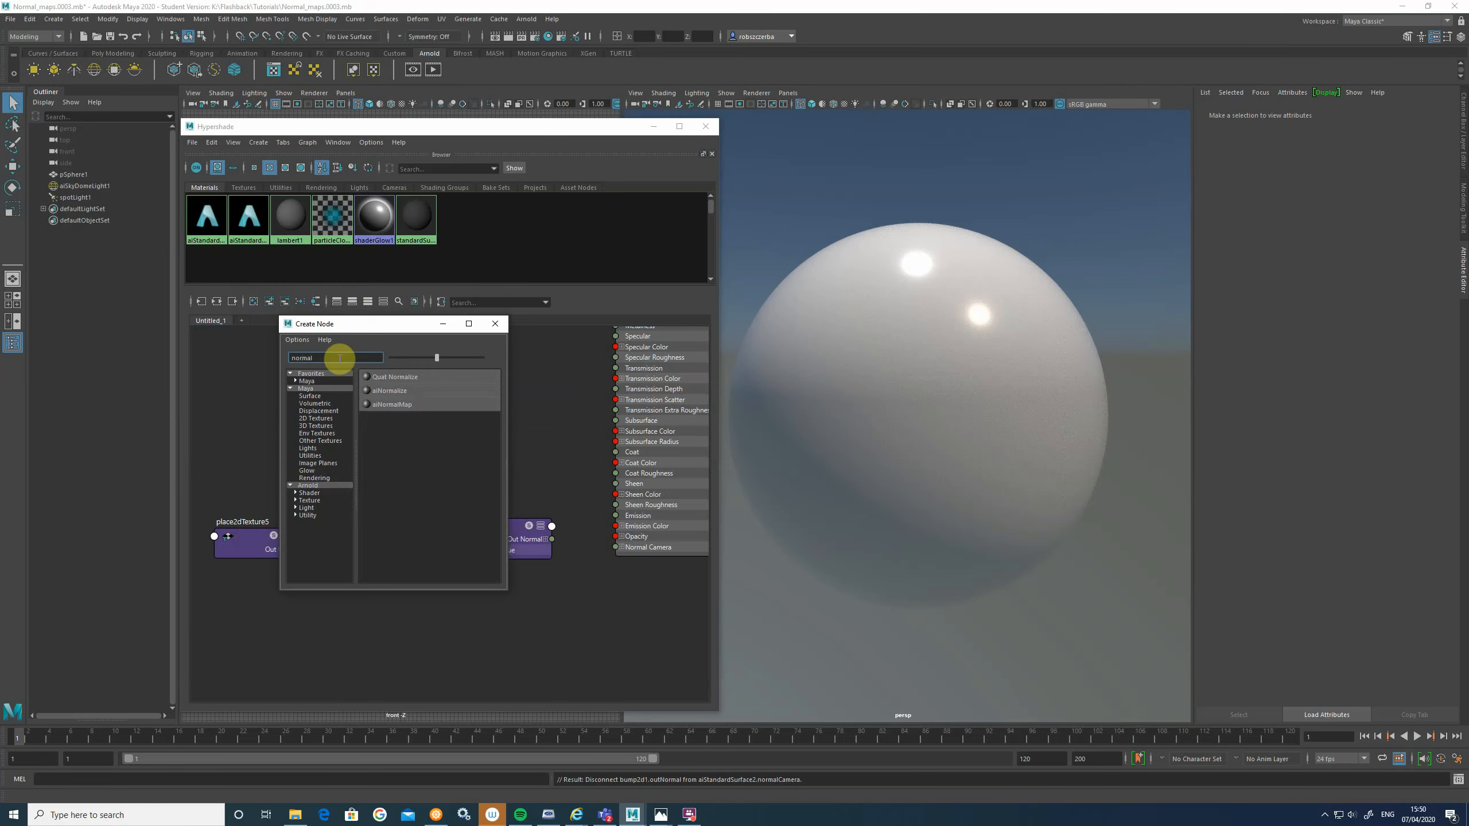
click(384, 407)
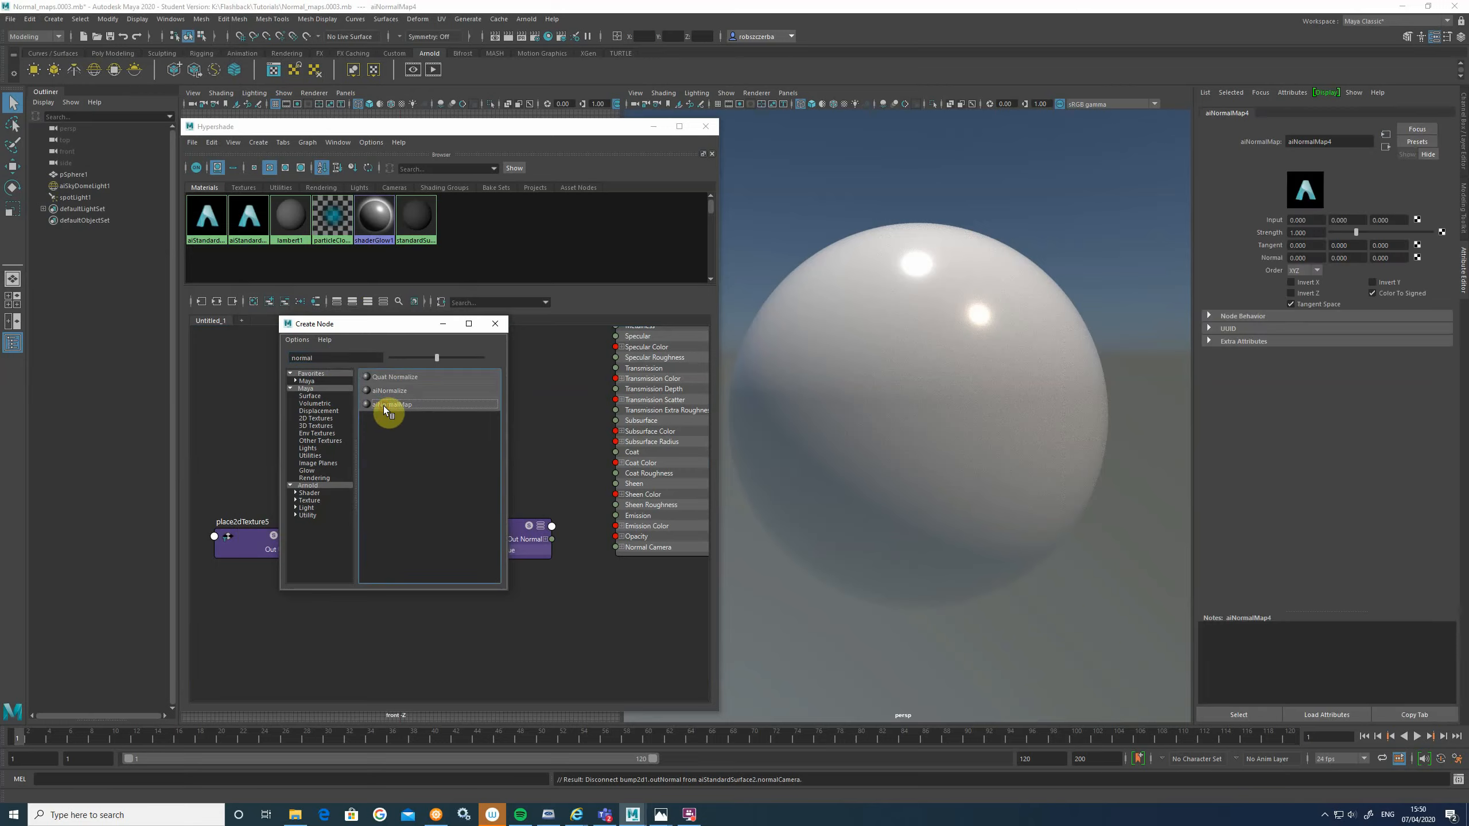
click(495, 325)
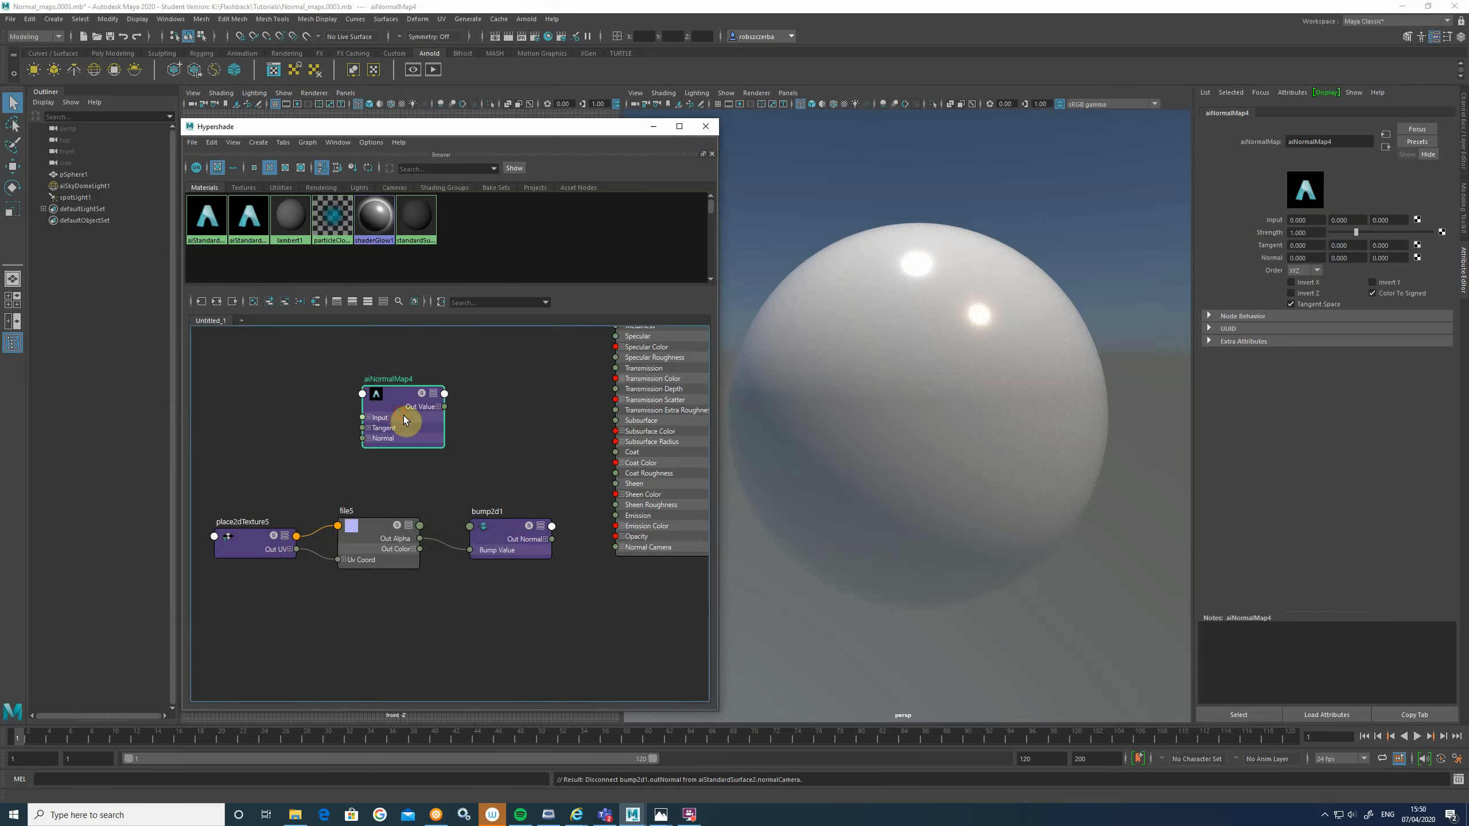
drag(403, 415, 512, 443)
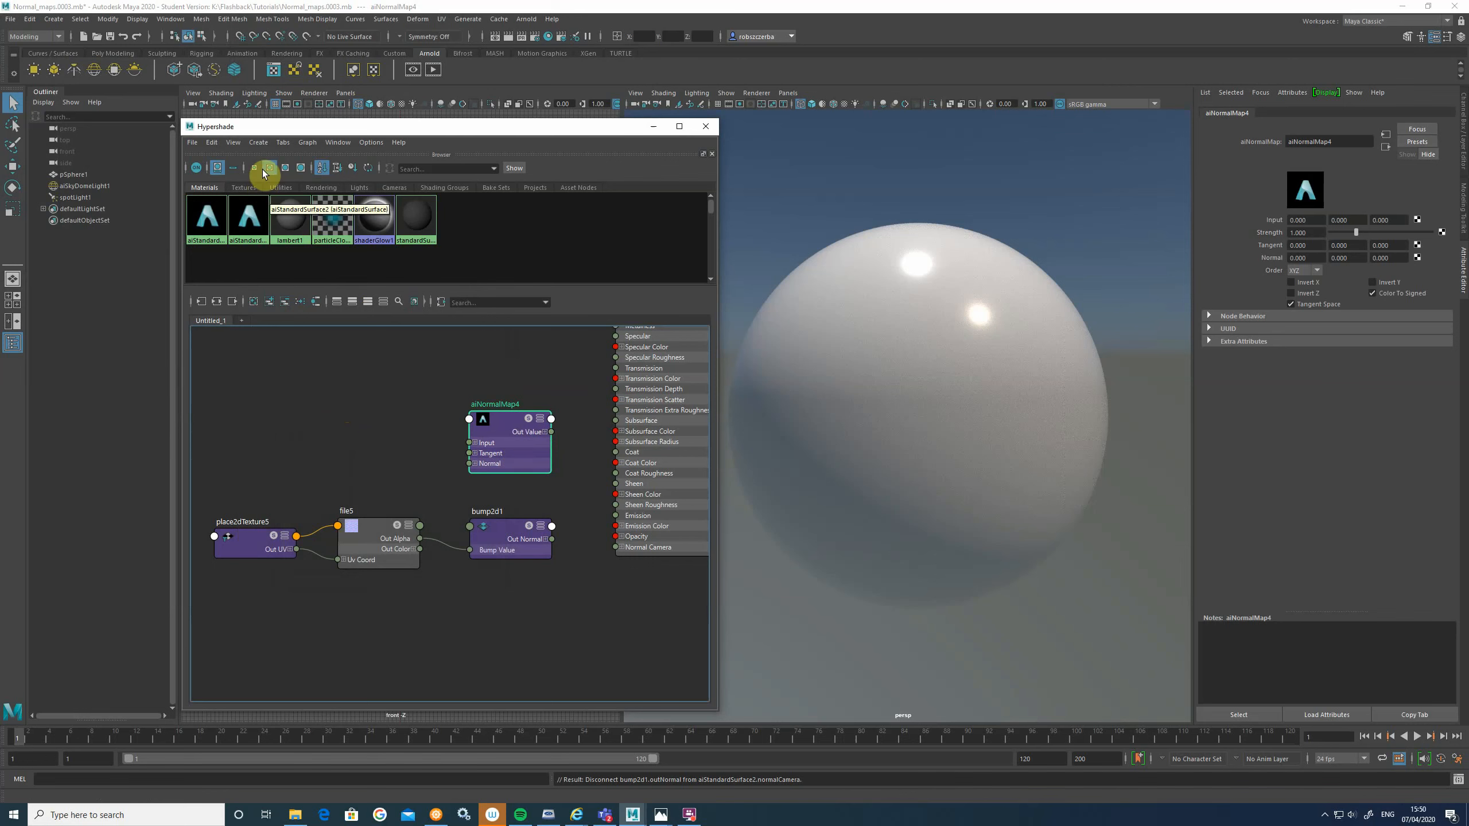
Step: Duplicate the aiNormalMap4 node and move the copy below the file5 node
click(212, 141)
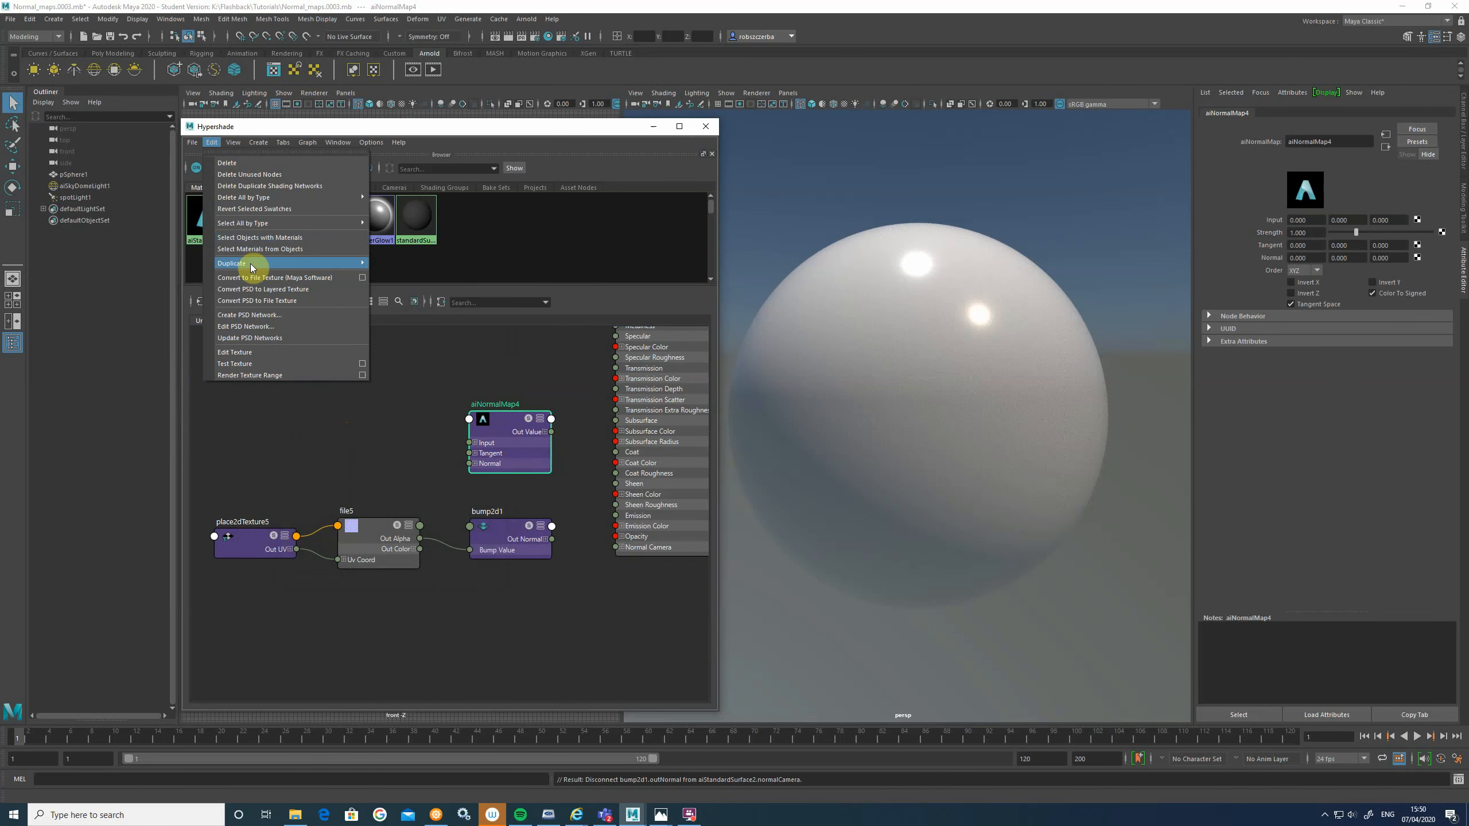
mouse_move(252, 268)
click(406, 265)
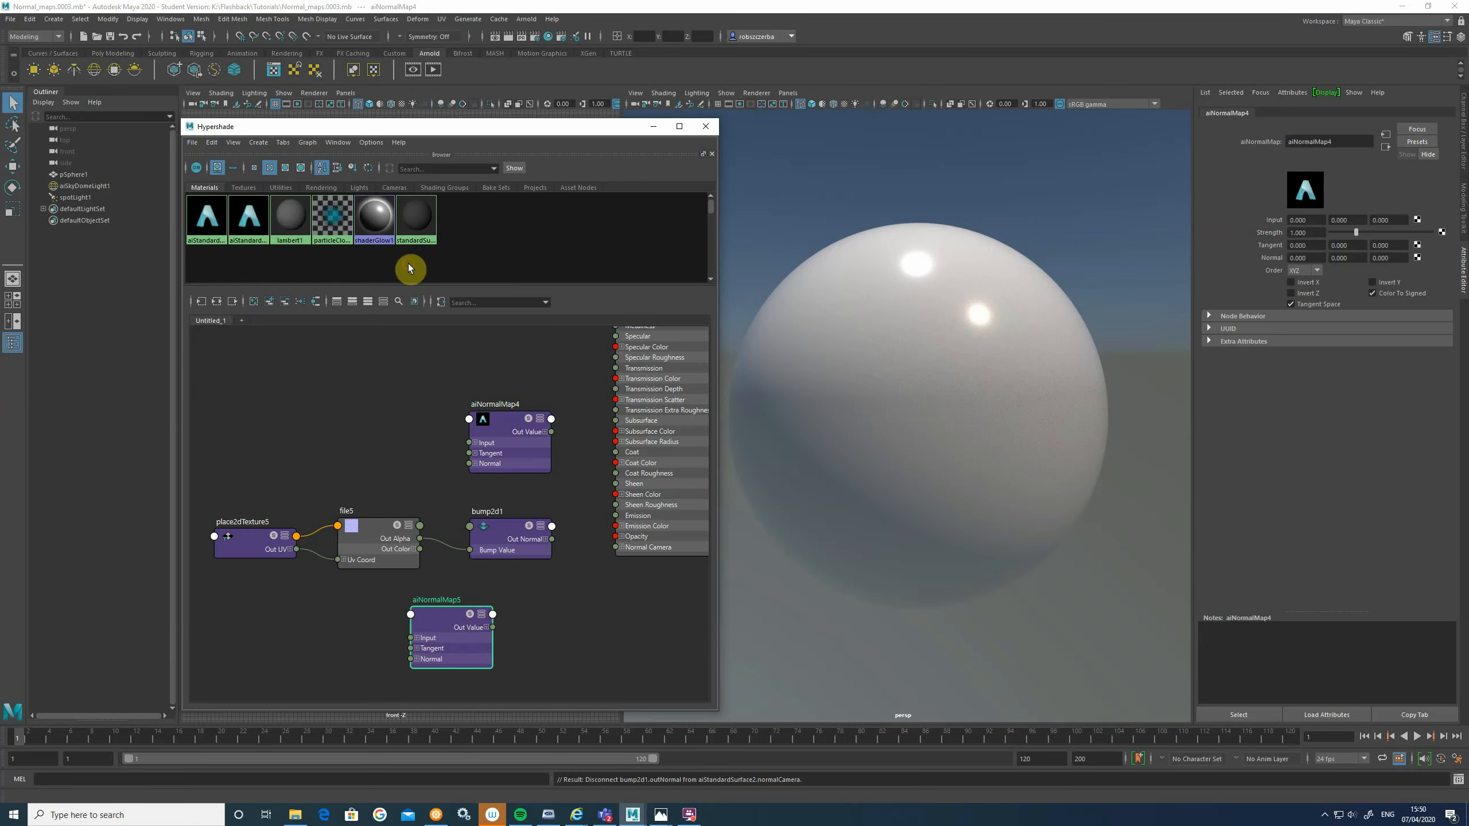
drag(474, 634, 328, 640)
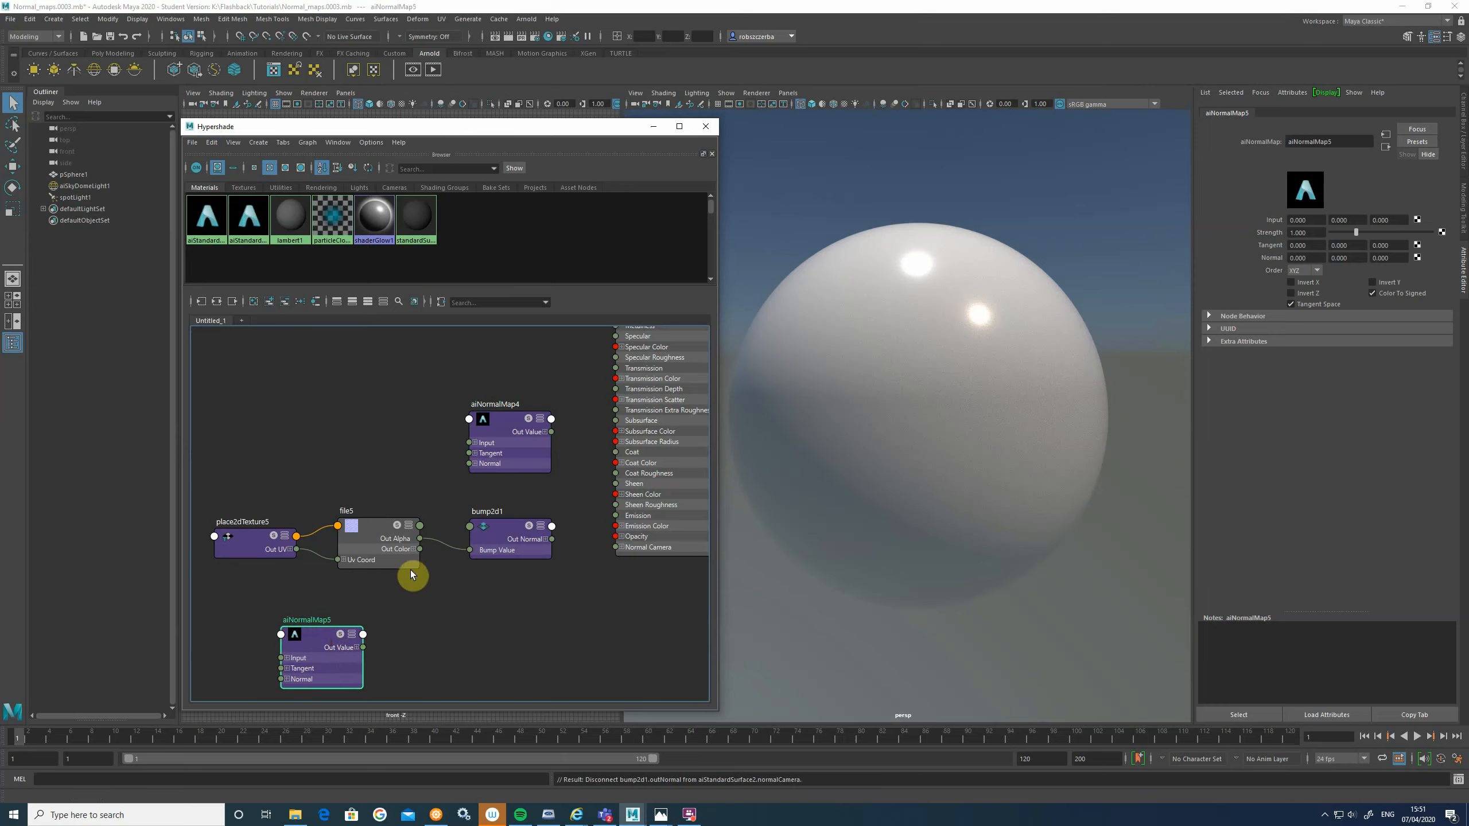
Step: Delete the bump2d1 node from the shading network
click(492, 545)
drag(494, 544, 487, 540)
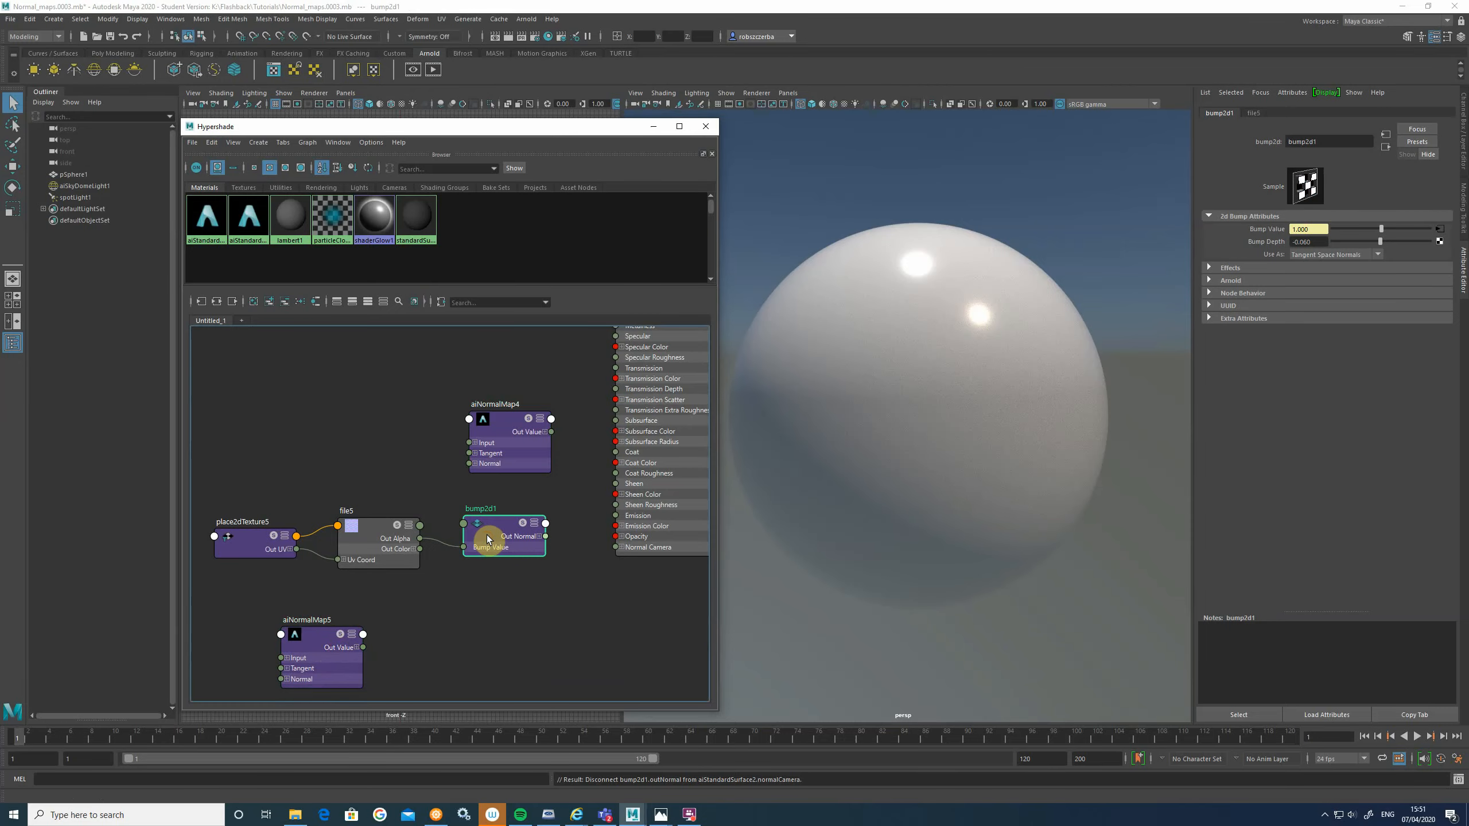
key(Delete)
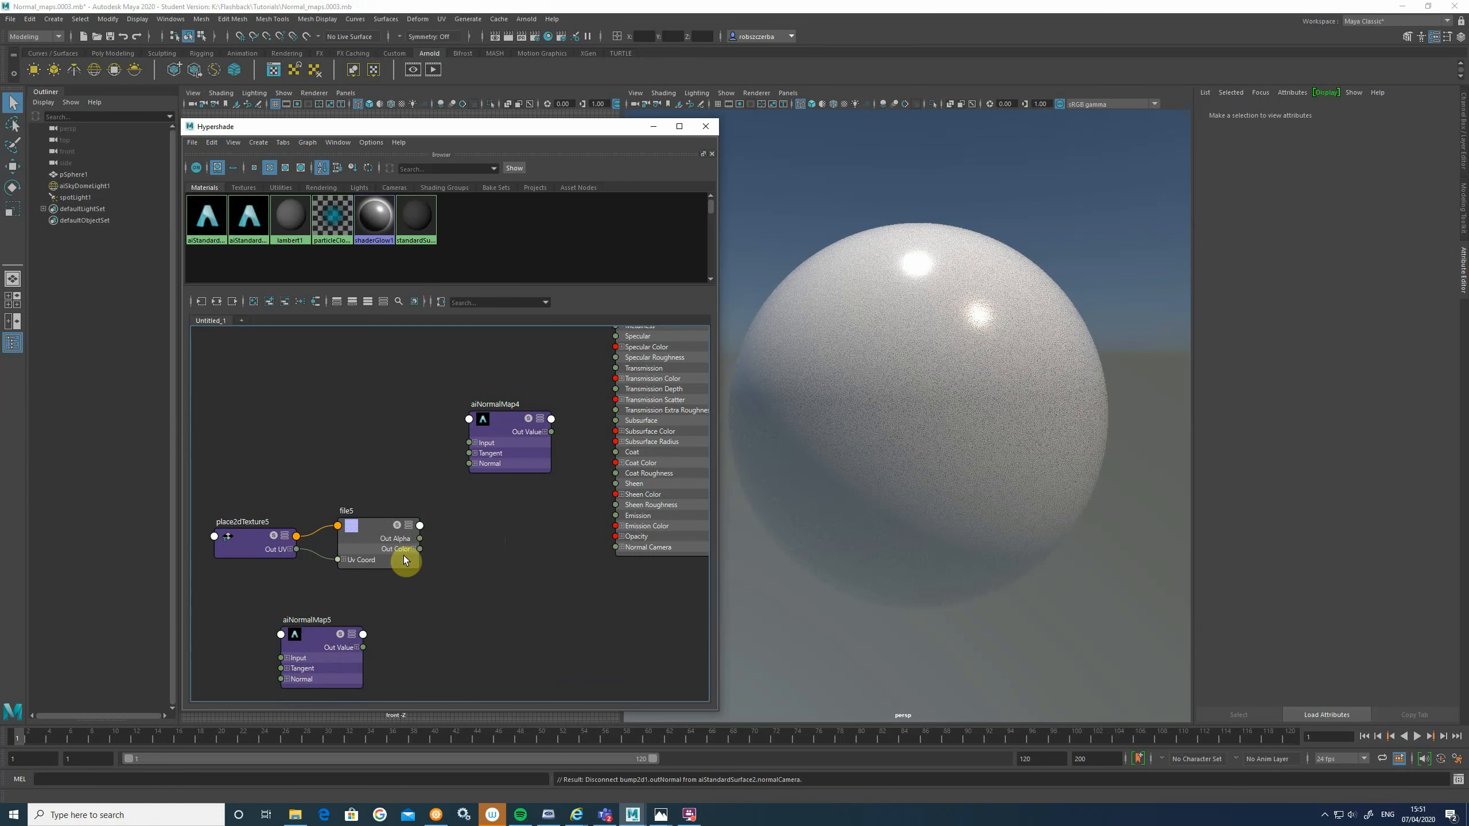
Step: Connect file5's Out Color to aiNormalMap4's Input and aiNormalMap4's Out Value to the shader's Normal Camera
drag(404, 560, 416, 549)
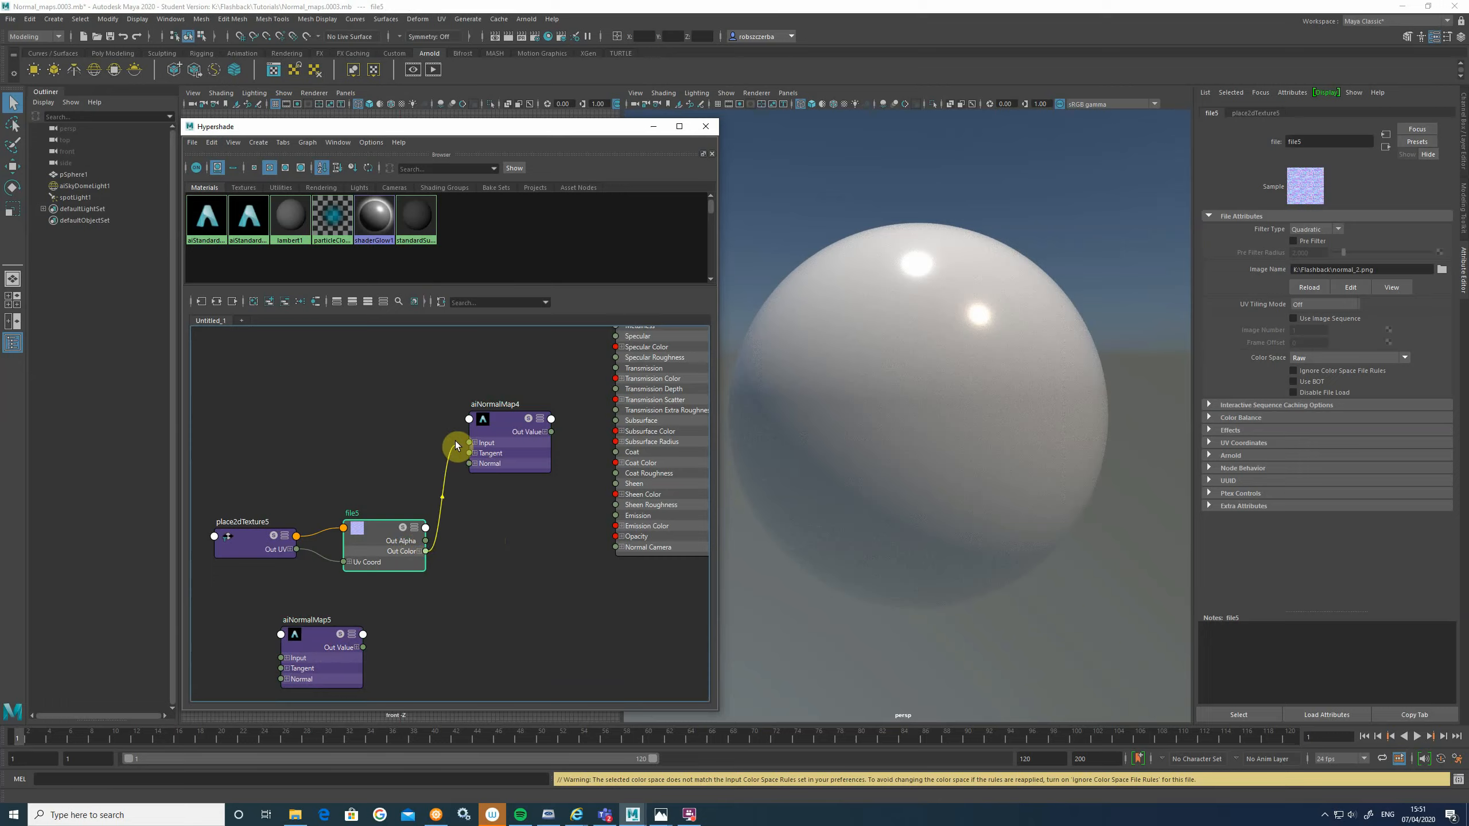
drag(454, 440, 625, 550)
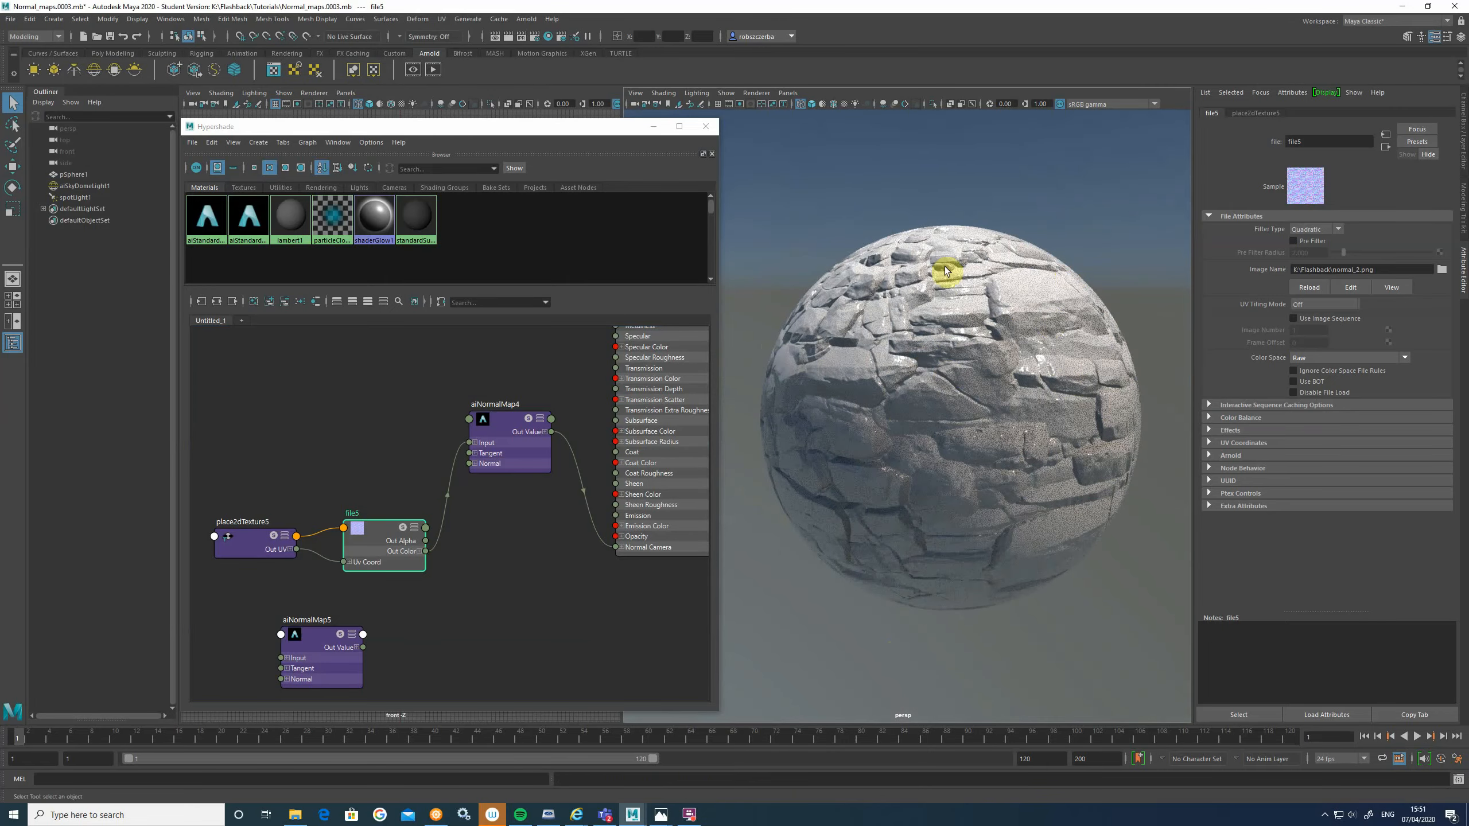
alt+drag(937, 594, 965, 622)
Step: Line up place2dTexture5, file5 and aiNormalMap4 in a row and place aiNormalMap5 beneath aiNormalMap4
drag(503, 427, 499, 495)
drag(384, 535, 380, 513)
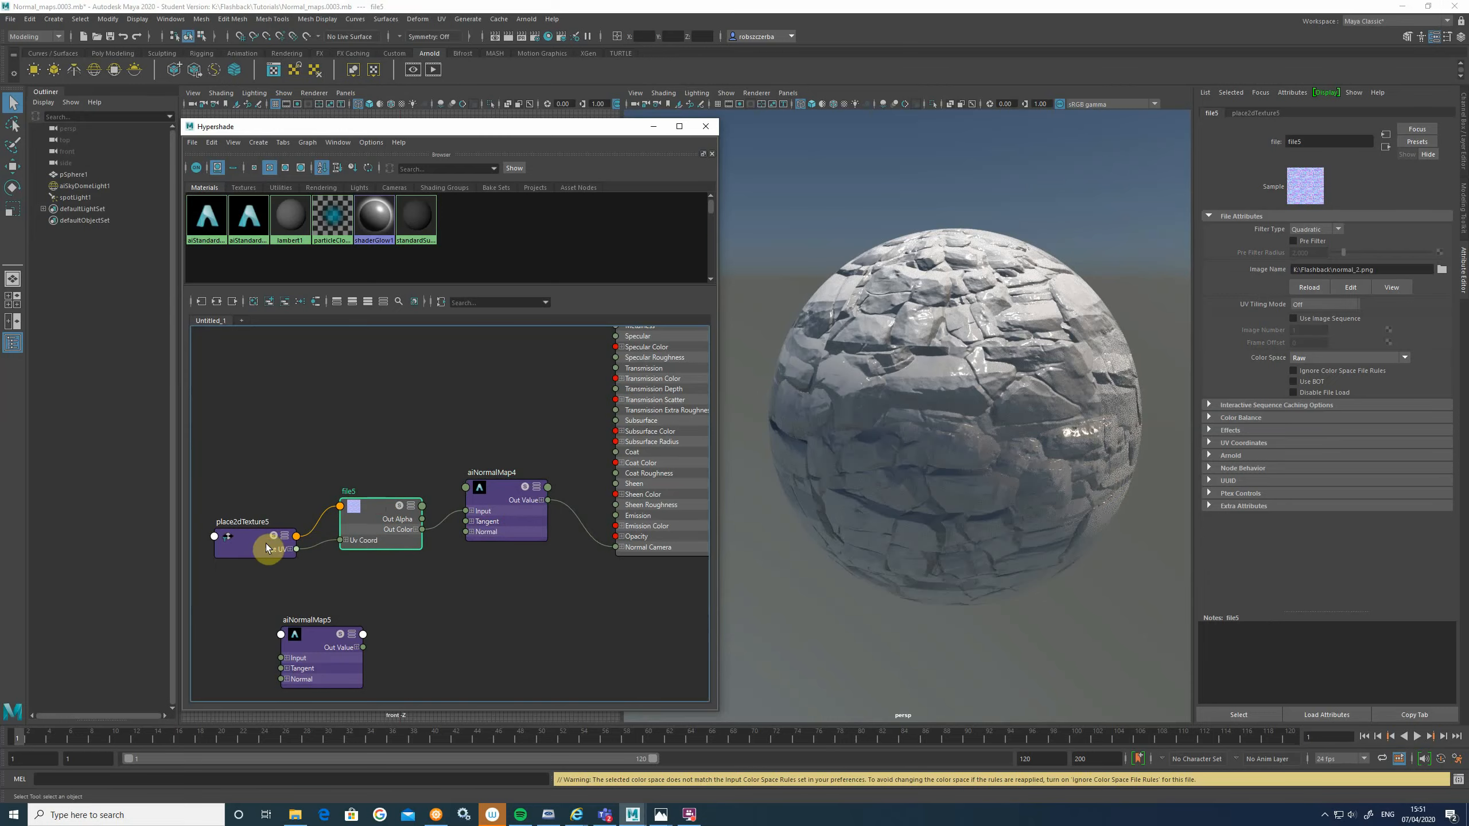
click(249, 538)
drag(249, 536, 248, 519)
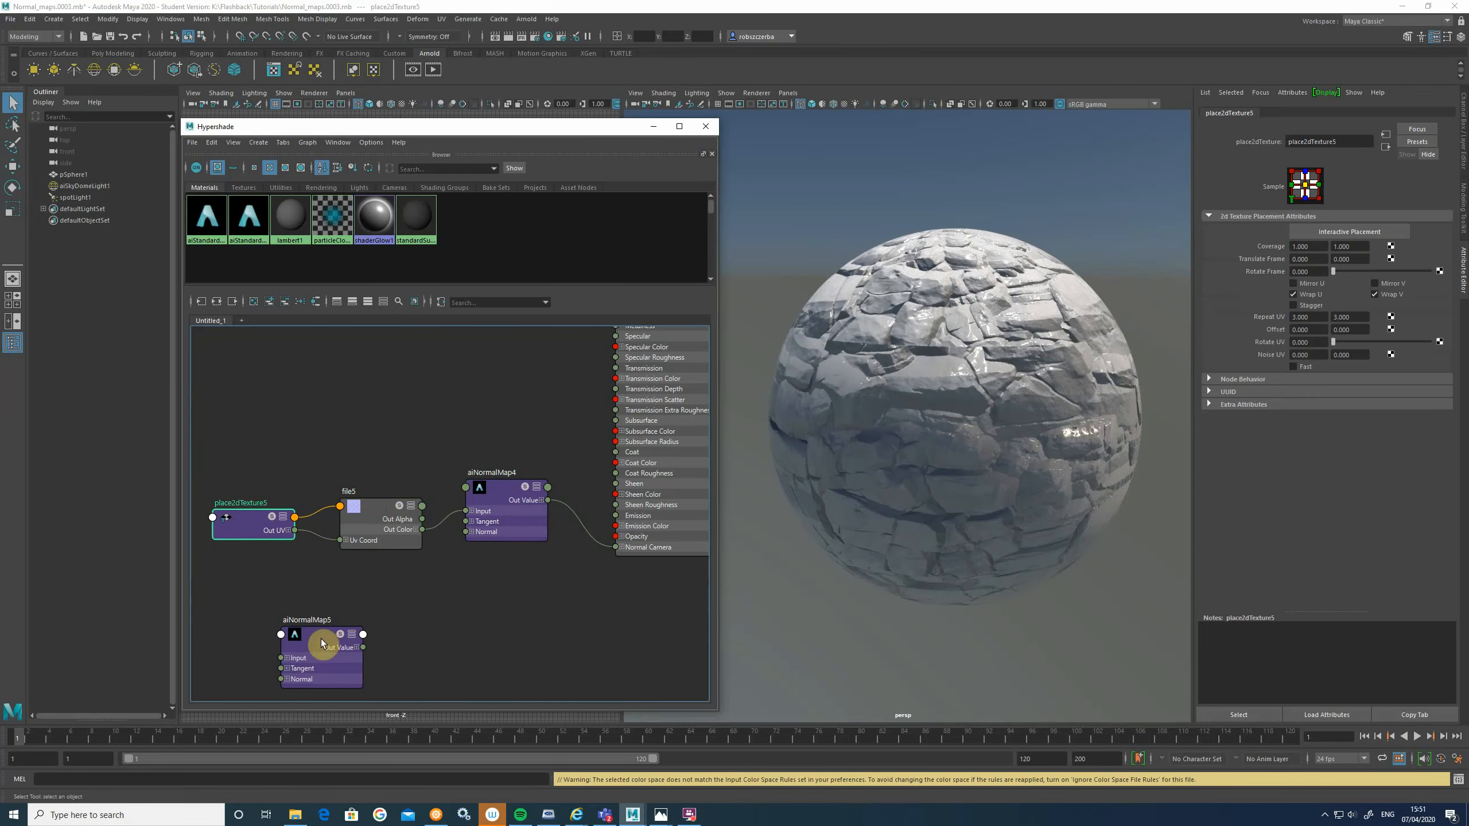
drag(341, 642, 494, 615)
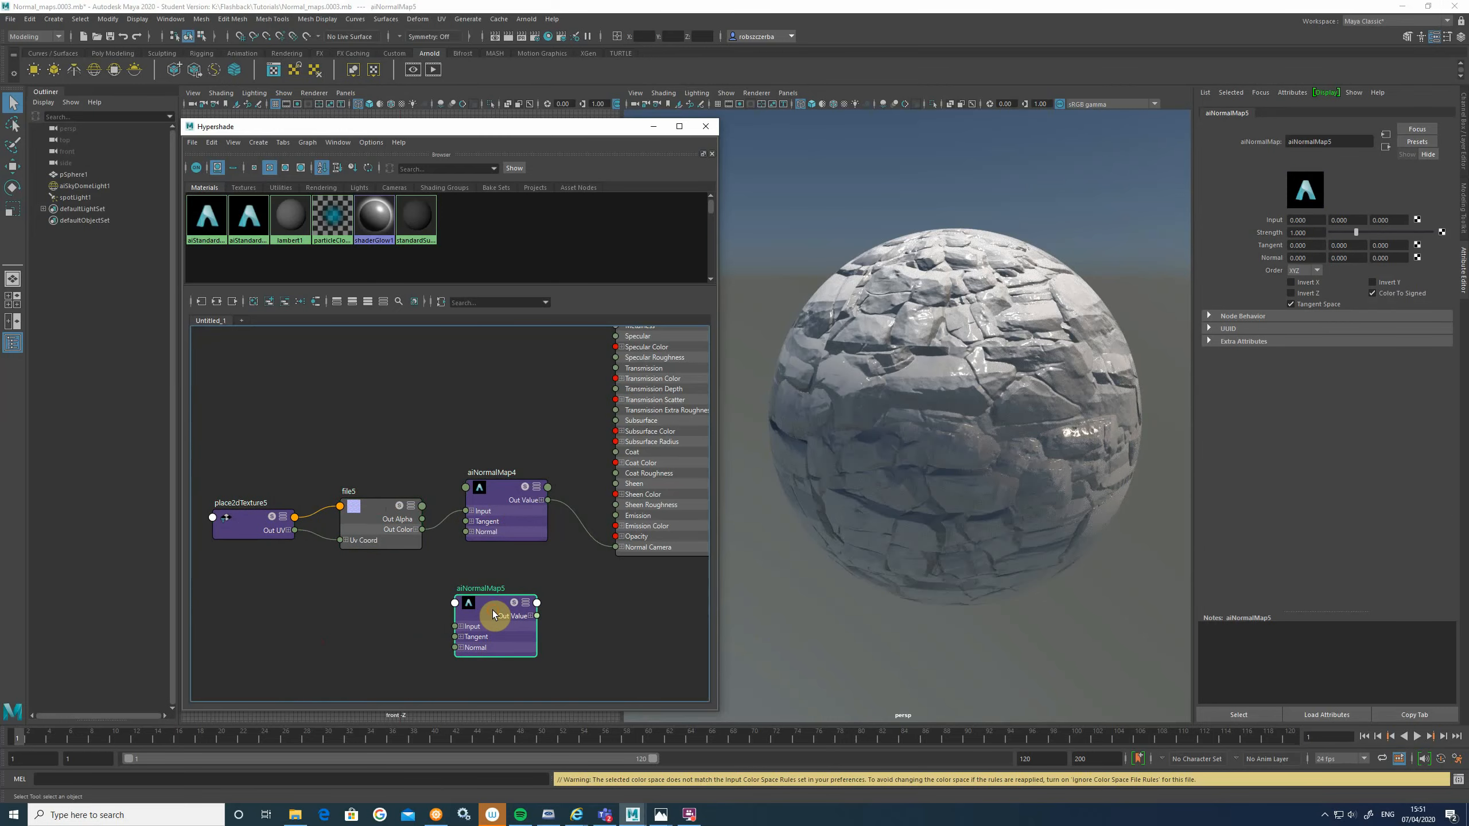
click(493, 612)
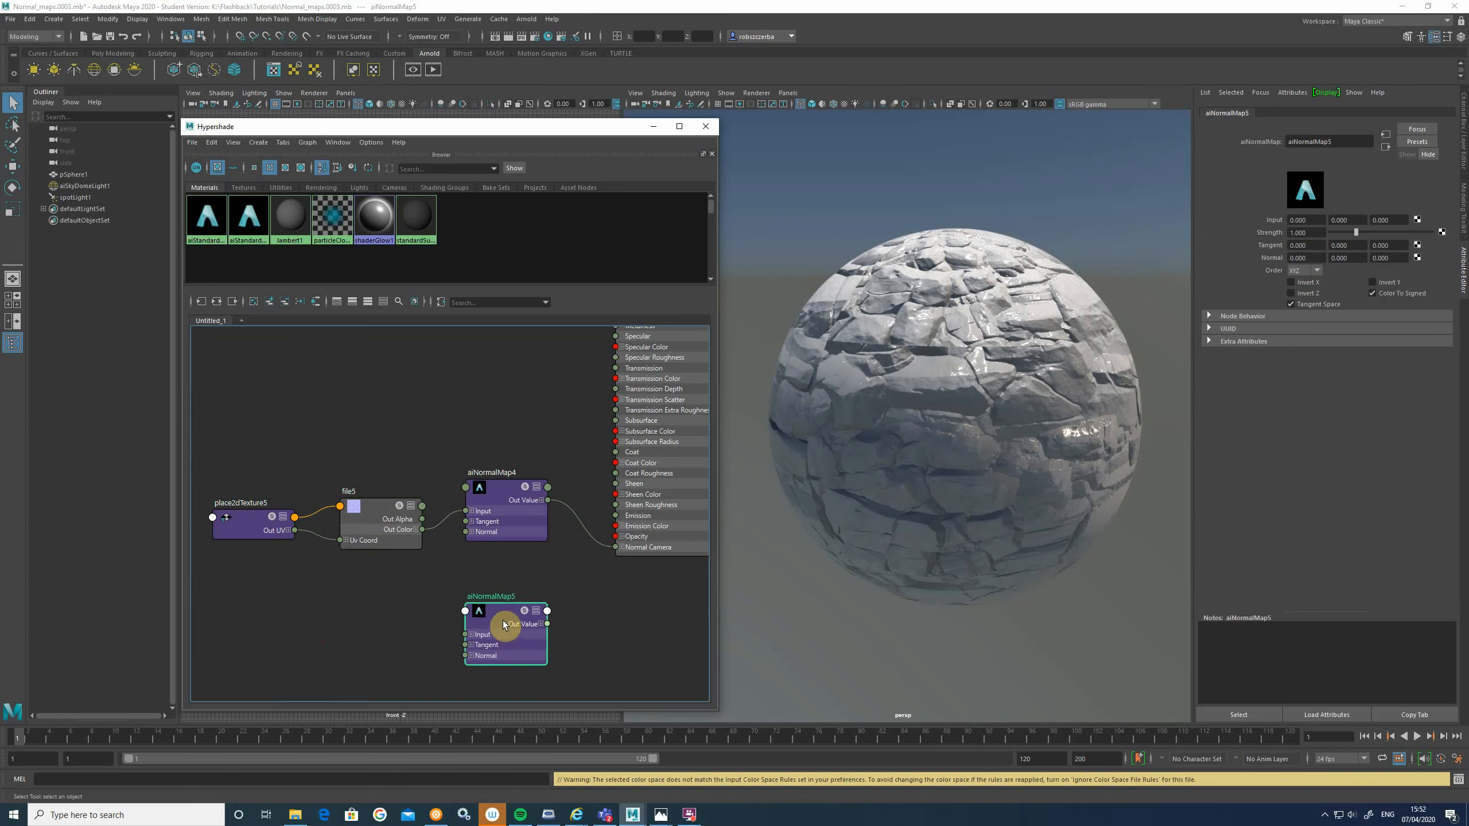
drag(504, 625, 495, 605)
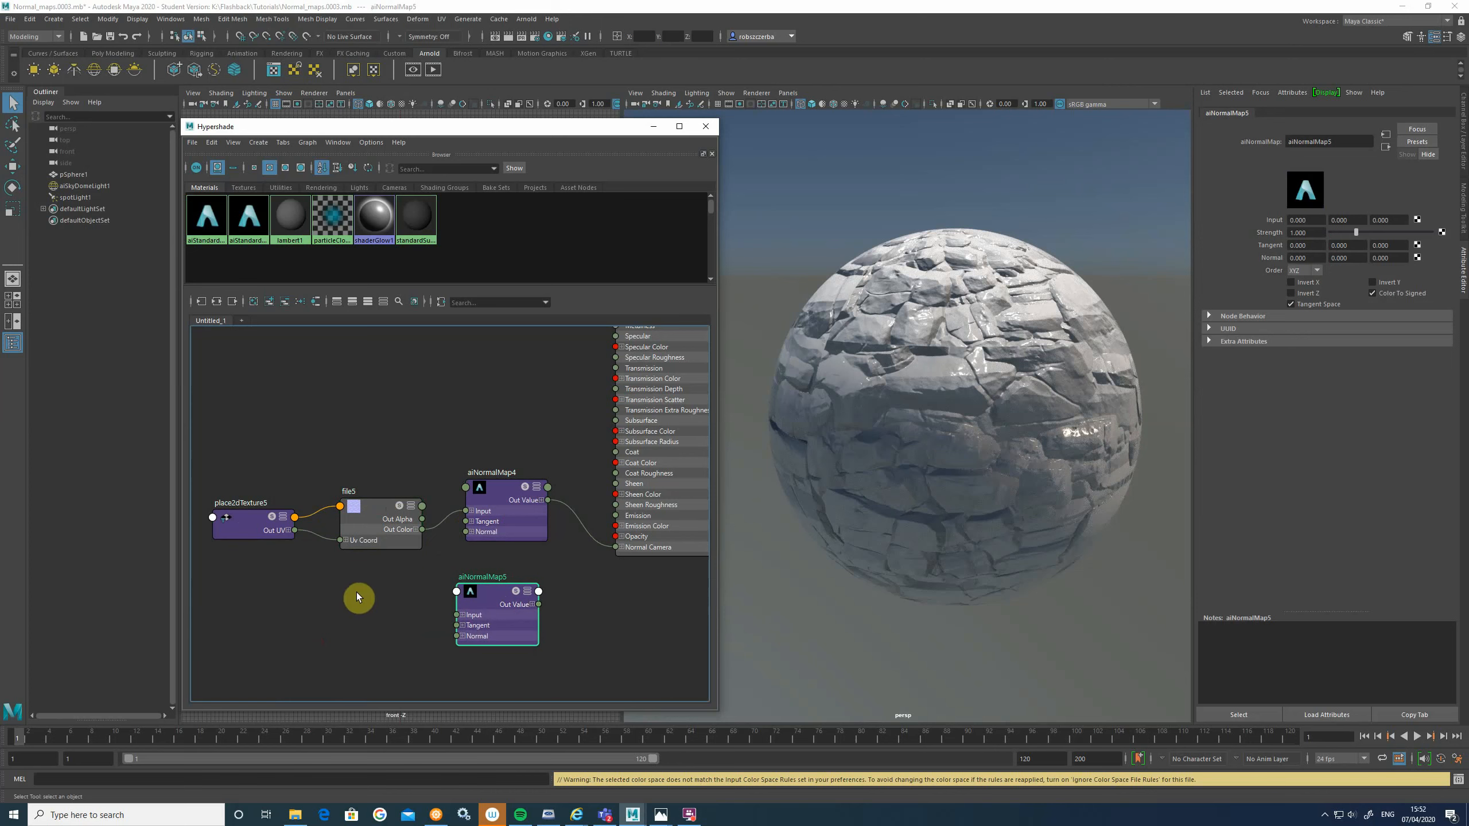
Step: Create a File texture node and place it with its place2dTexture node beneath file5, beside aiNormalMap5
right_drag(357, 595, 364, 561)
click(317, 356)
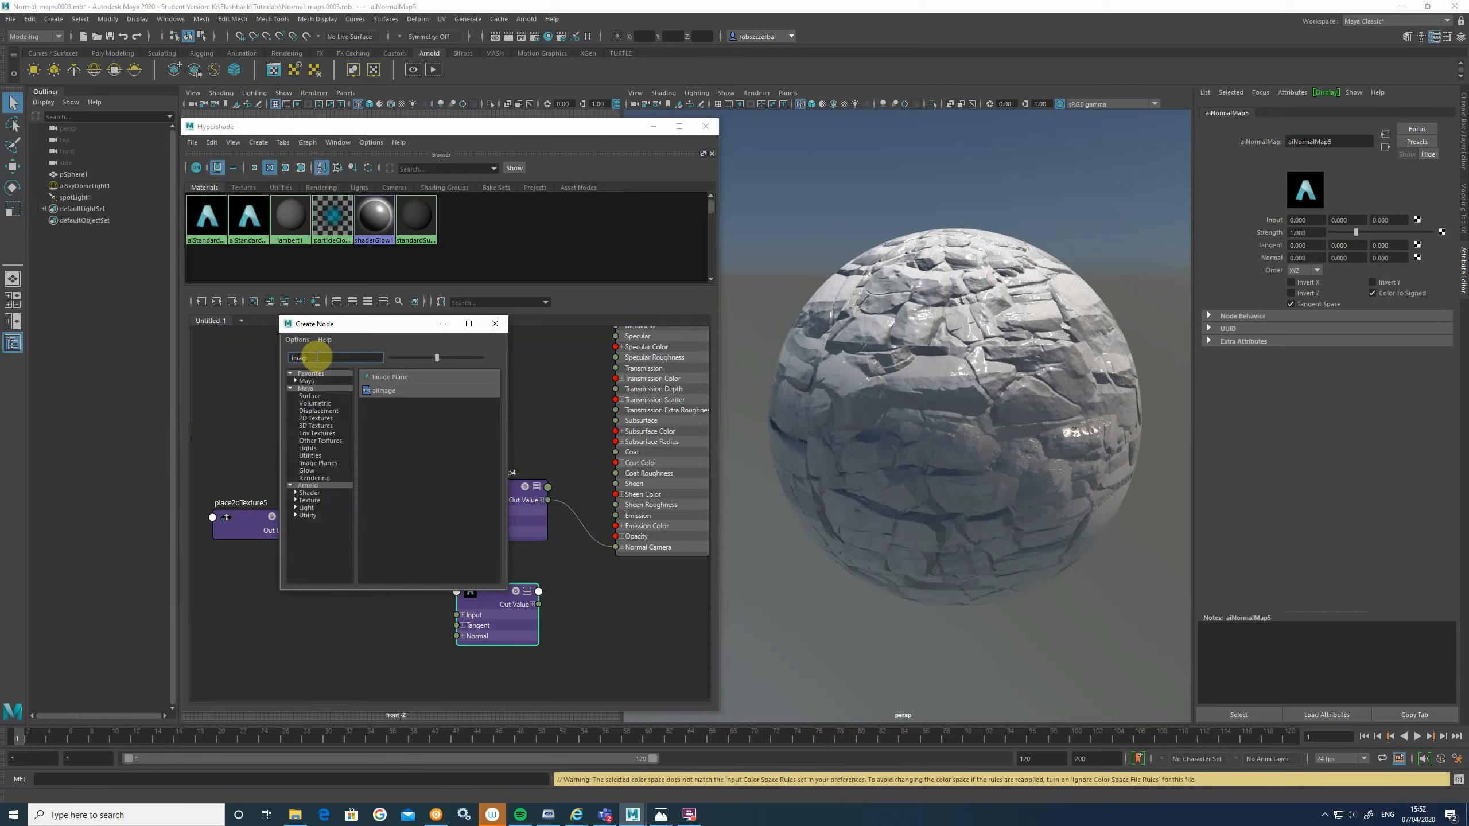
key(BackSpace)
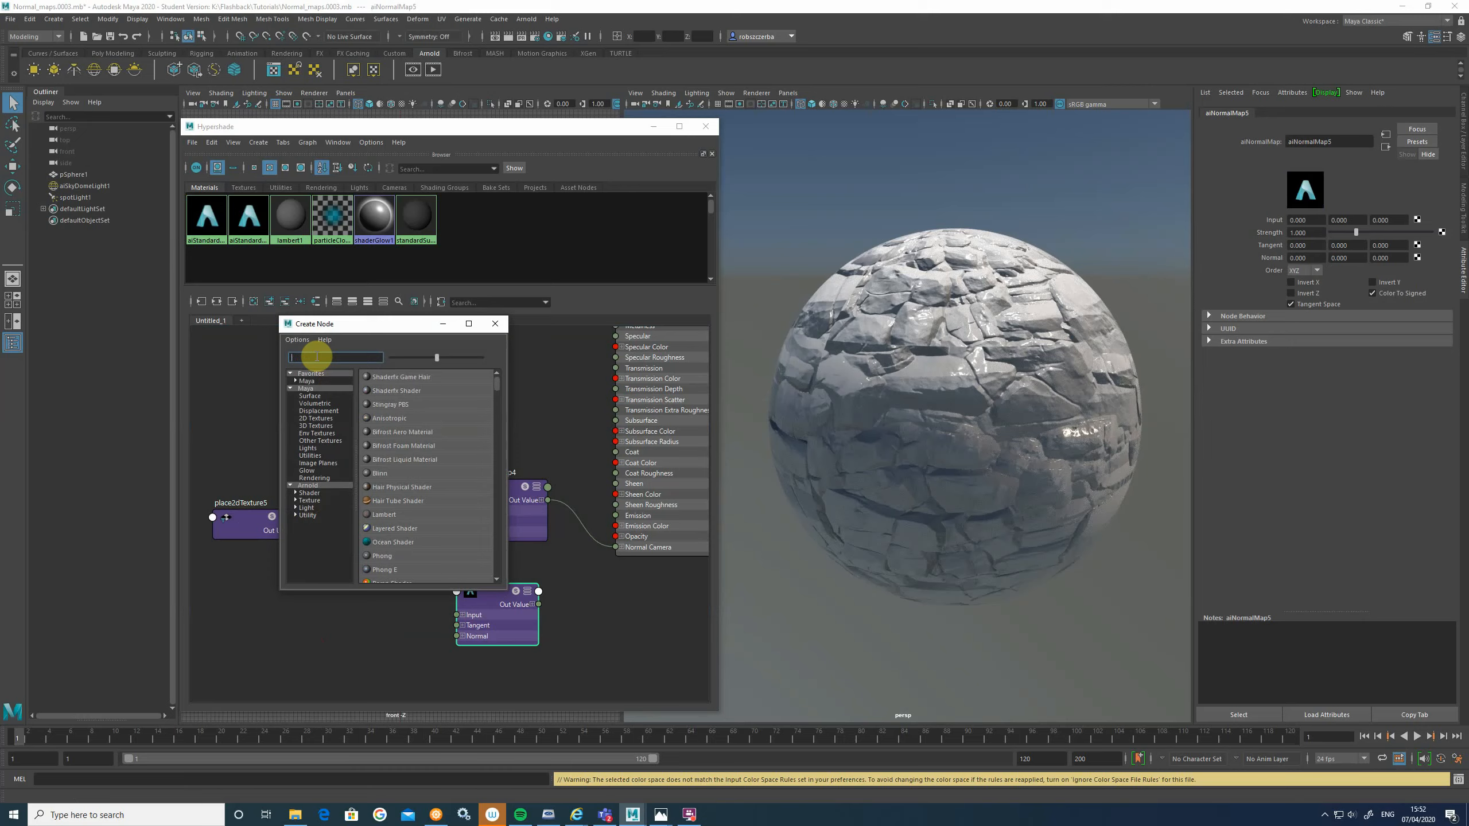
text(f)
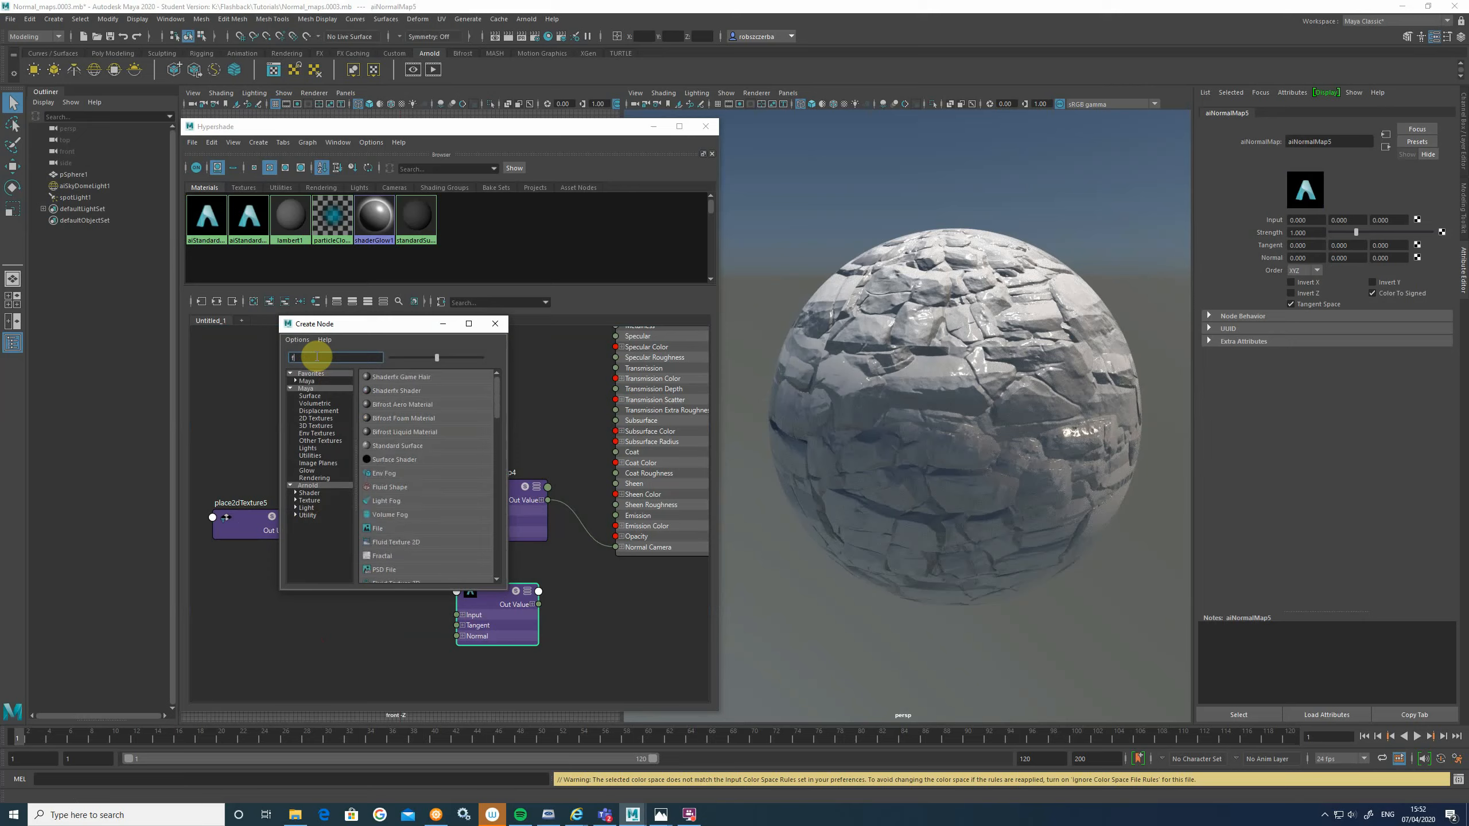
text(ile)
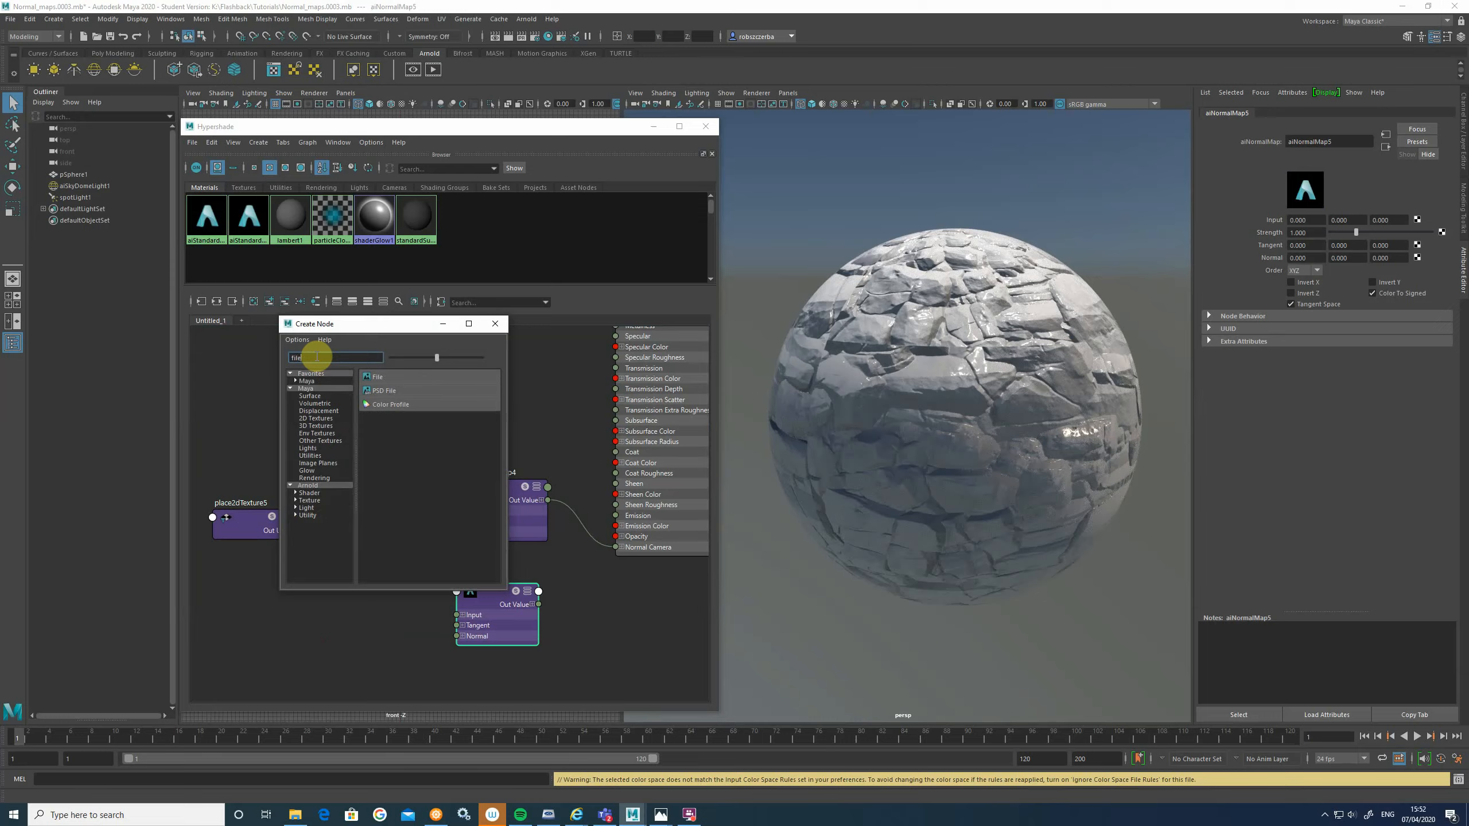
click(386, 376)
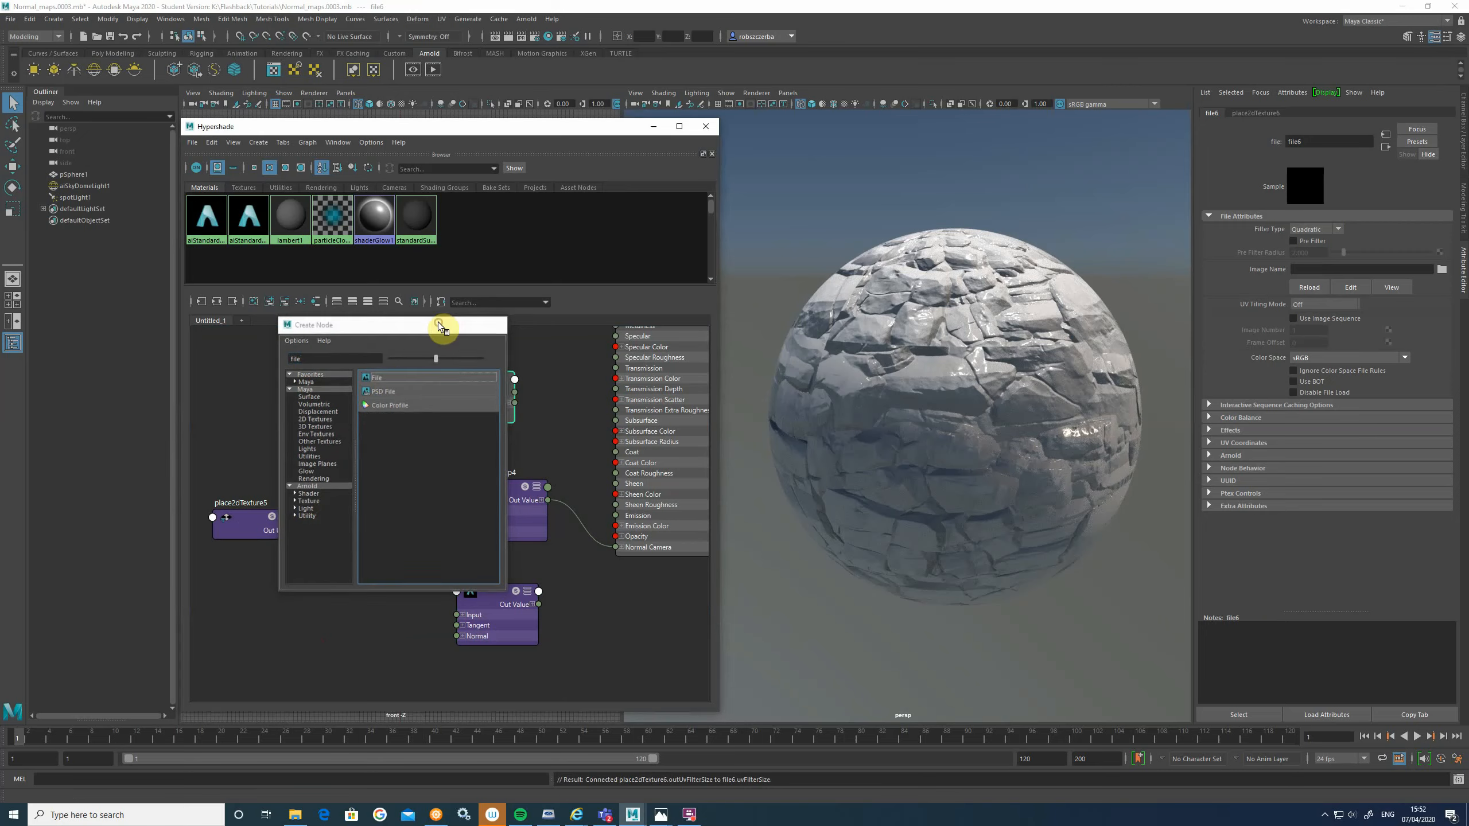
click(442, 324)
drag(335, 352, 363, 613)
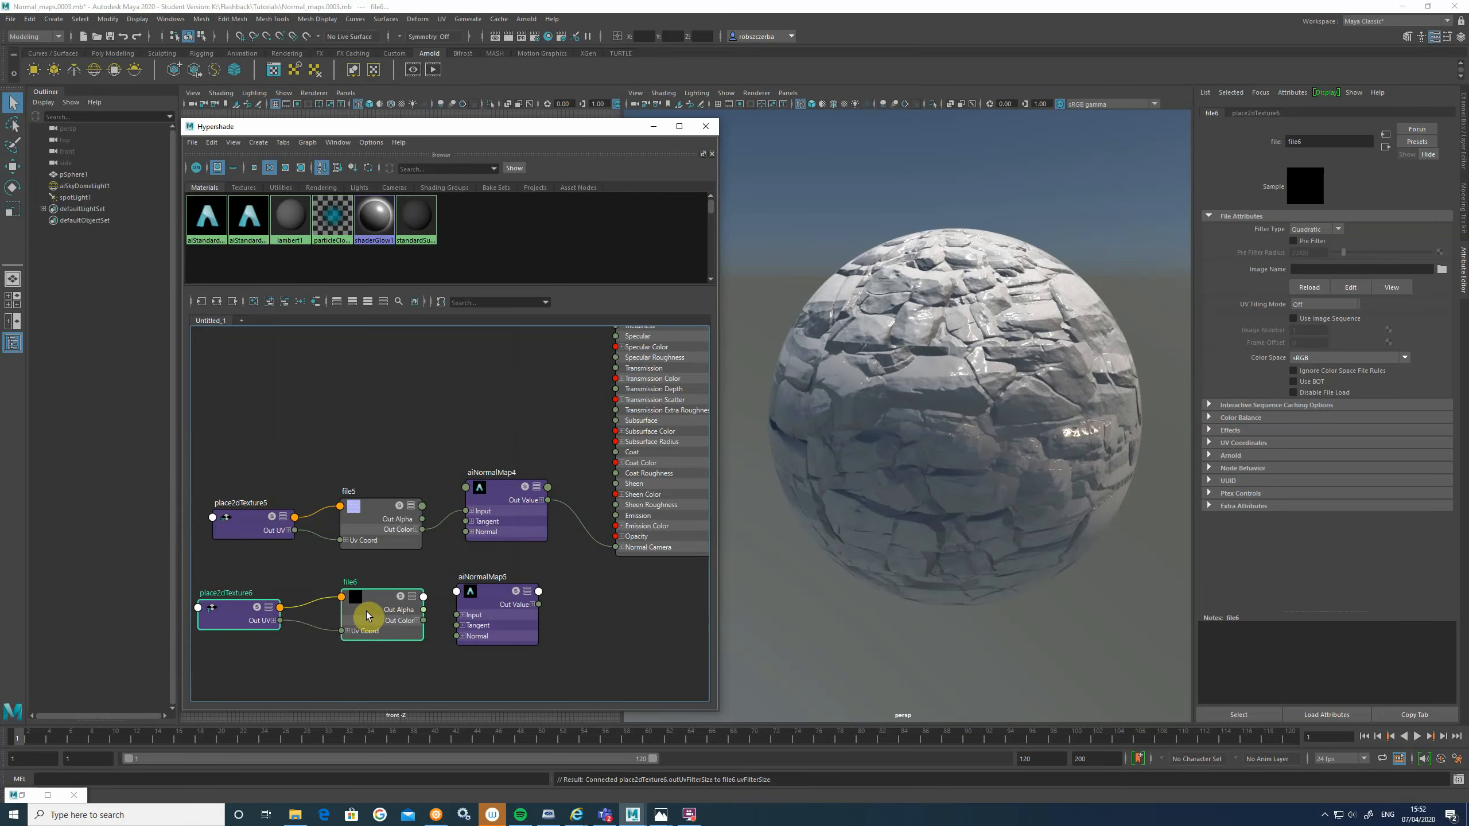
Step: Load the image Rough_rock_006_NRM.png into the file6 texture node
click(373, 611)
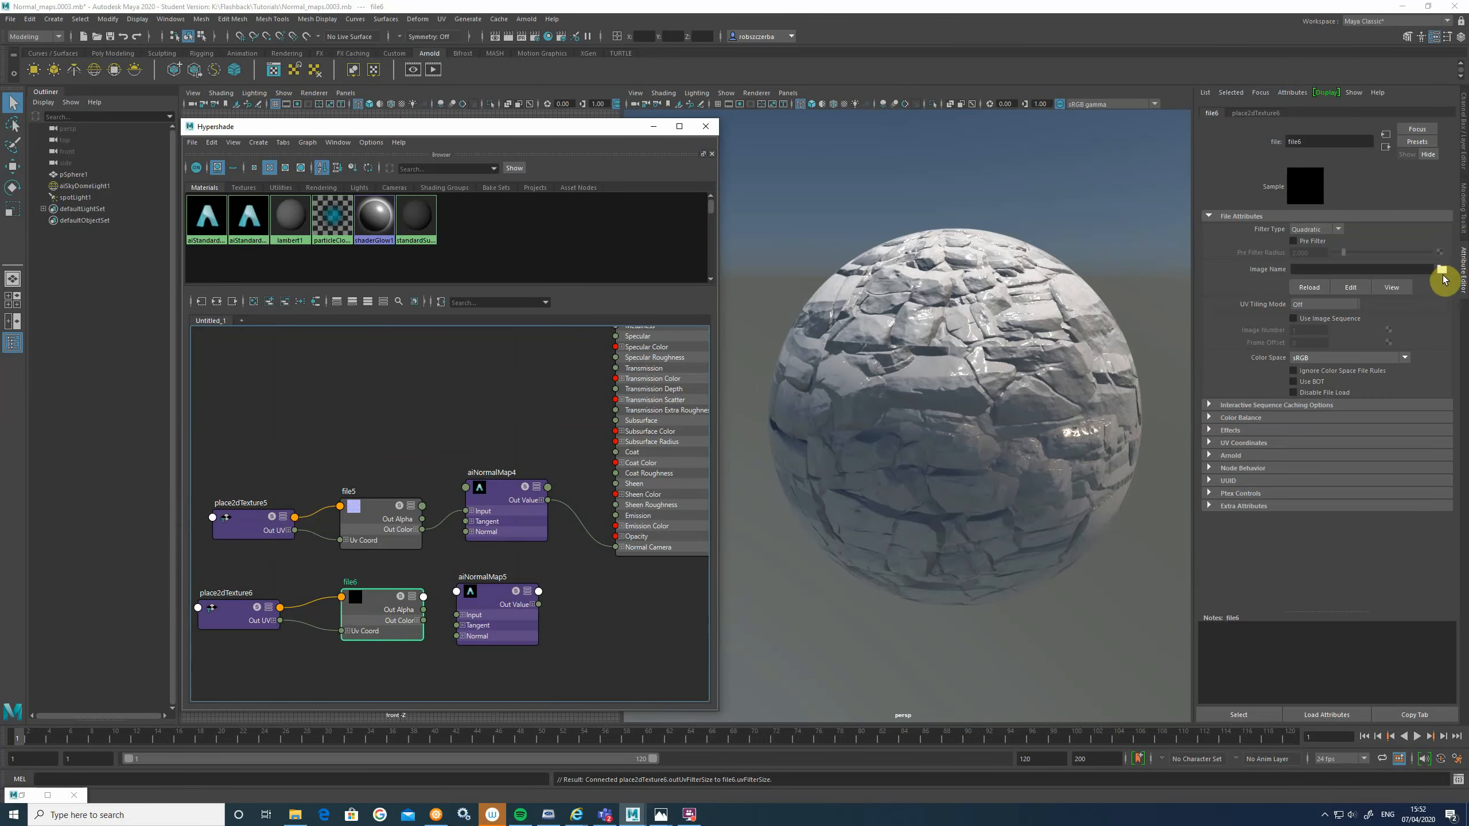
click(1443, 270)
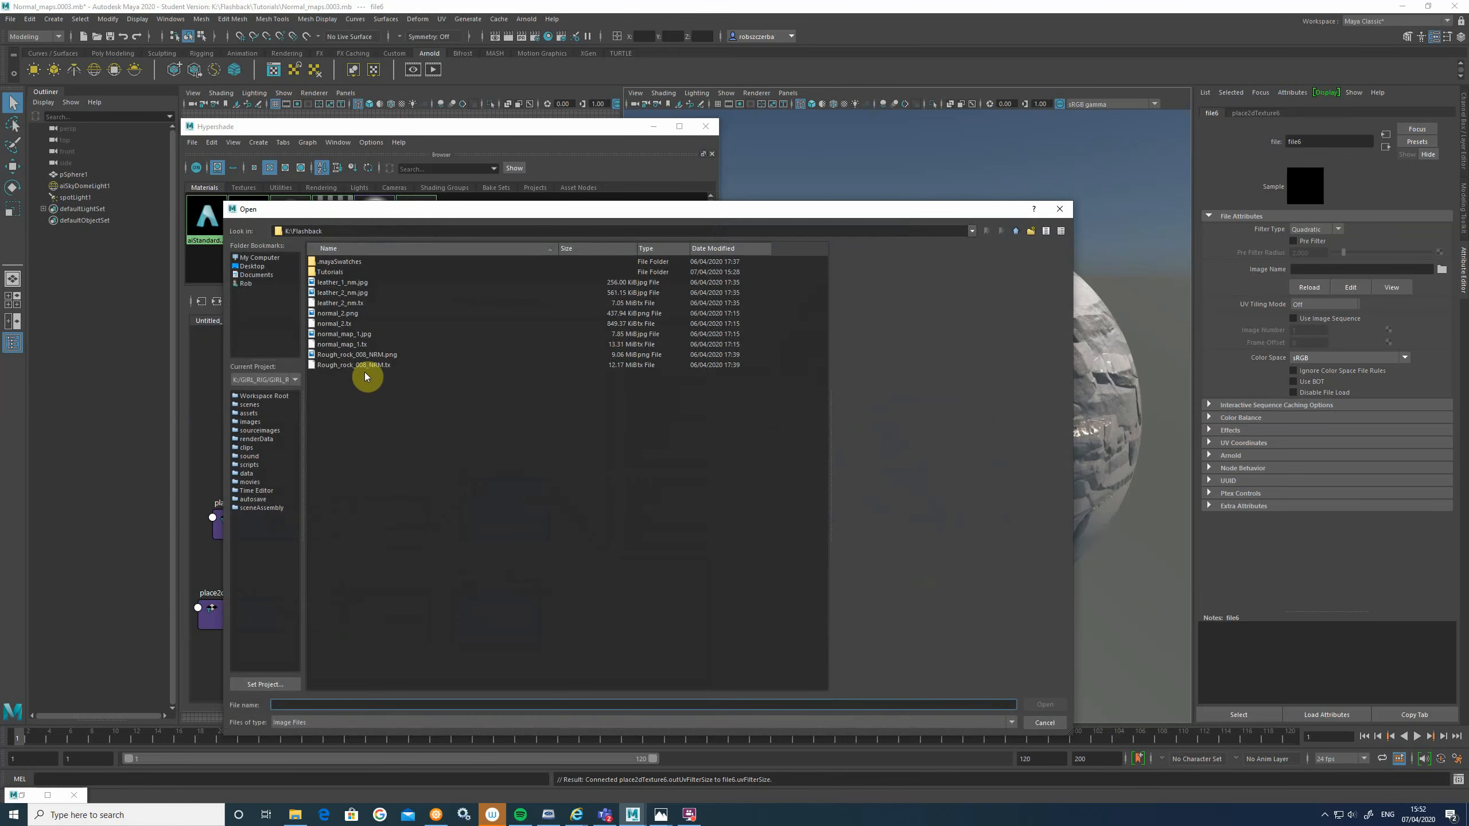
click(335, 293)
click(342, 355)
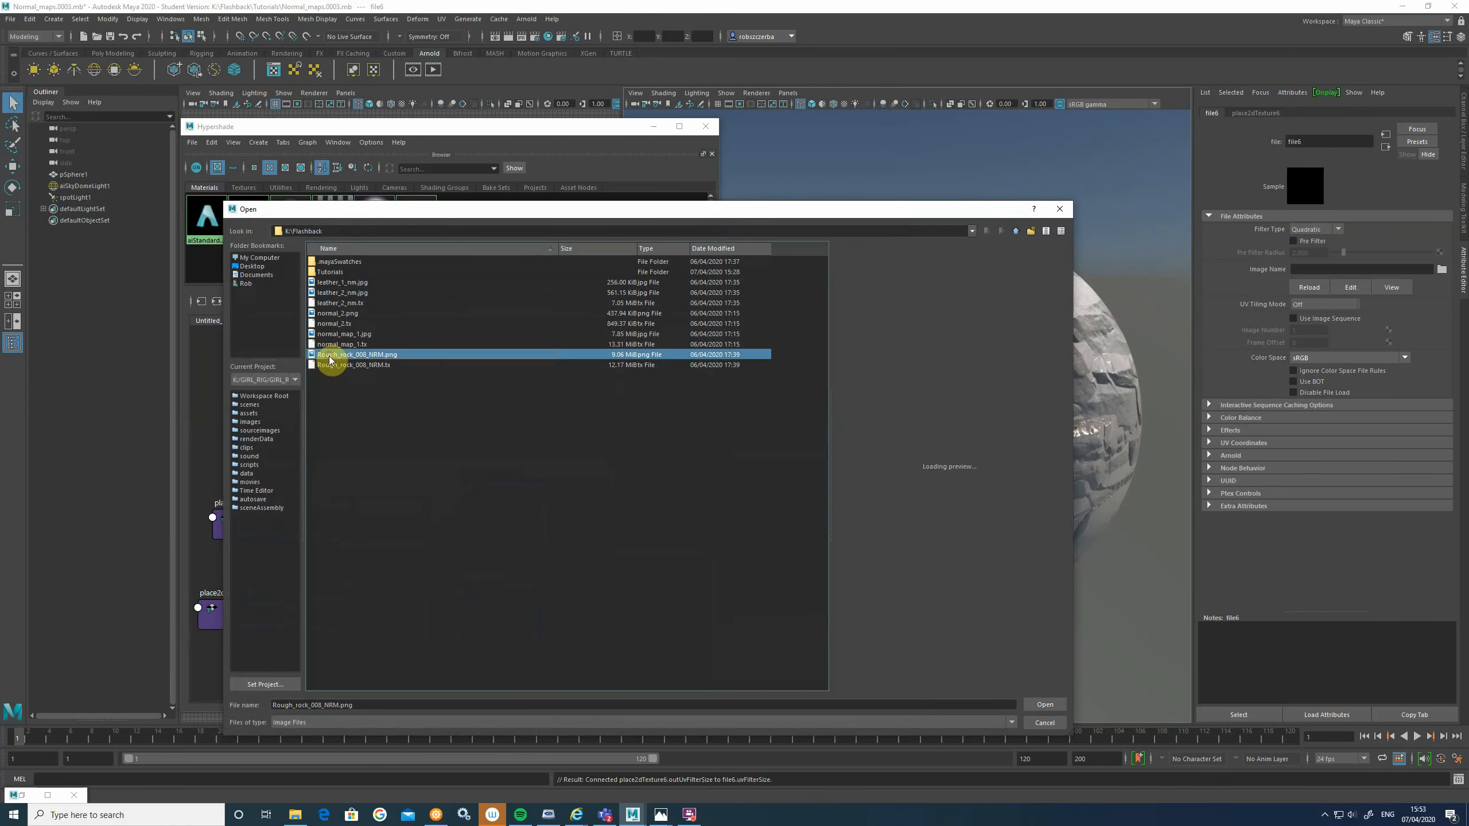
click(1045, 703)
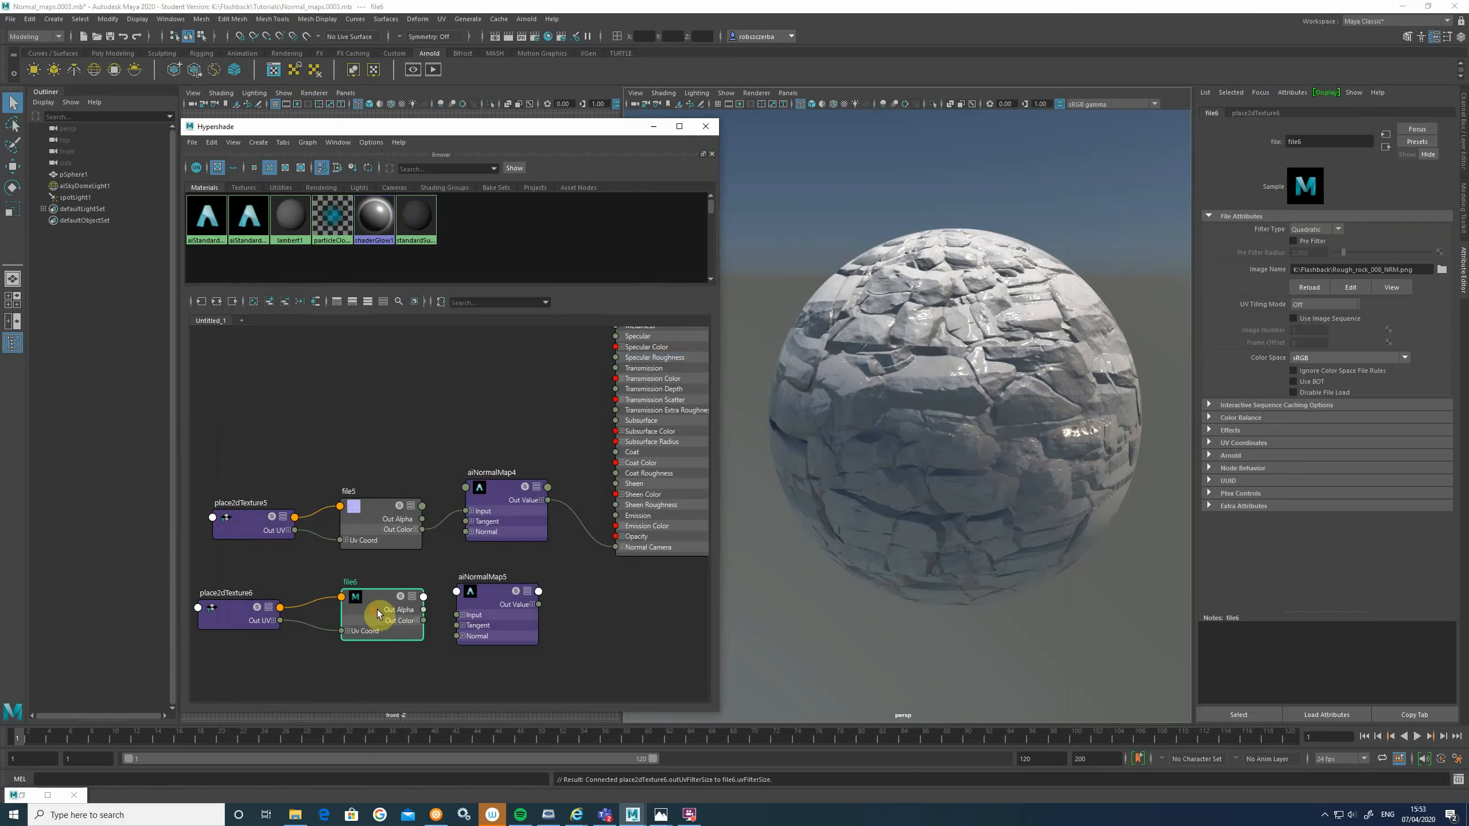
Step: Align file6 beneath file5 and set its Color Space to Raw
drag(377, 610, 364, 611)
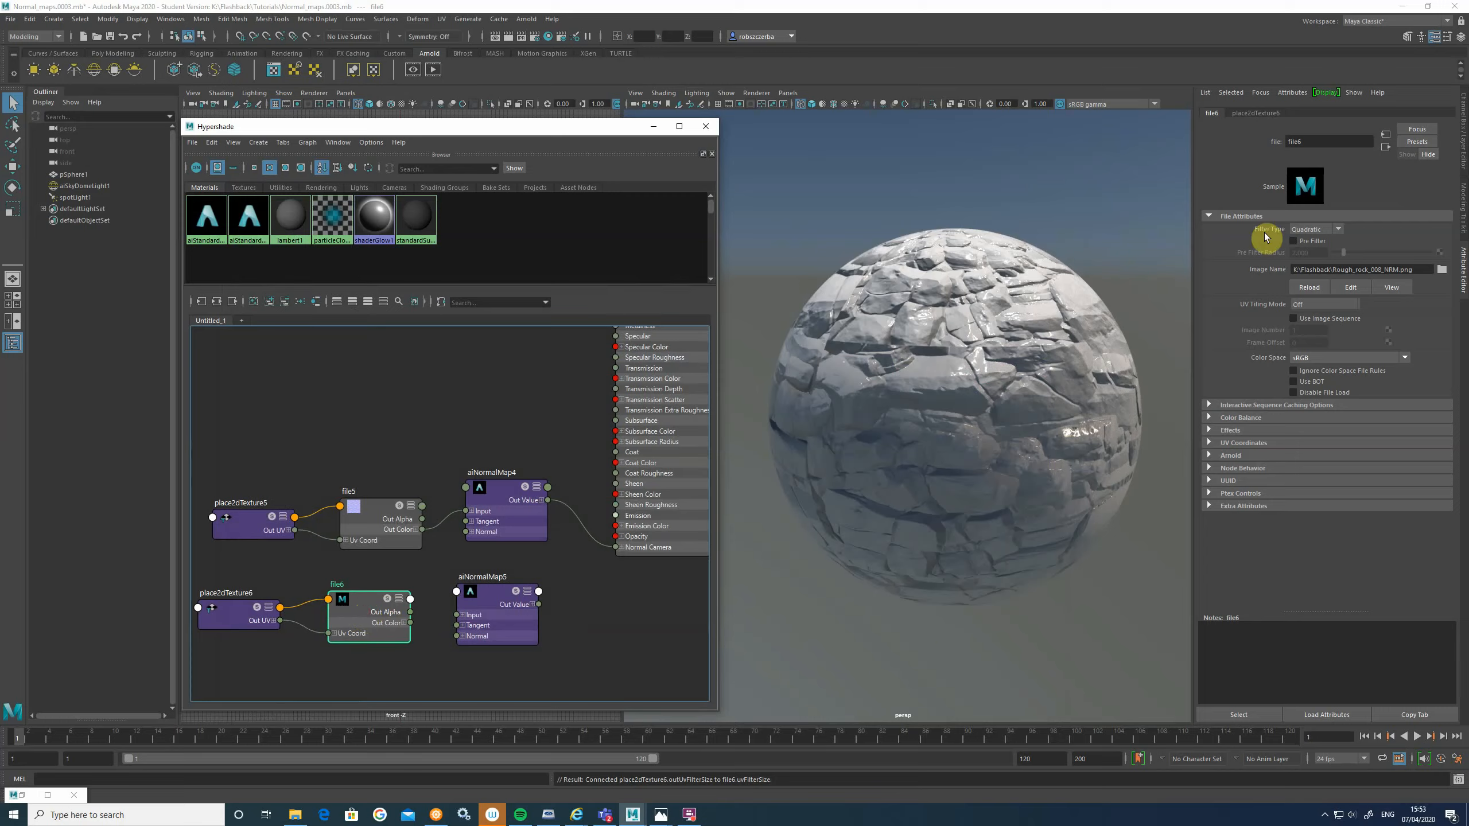
click(367, 621)
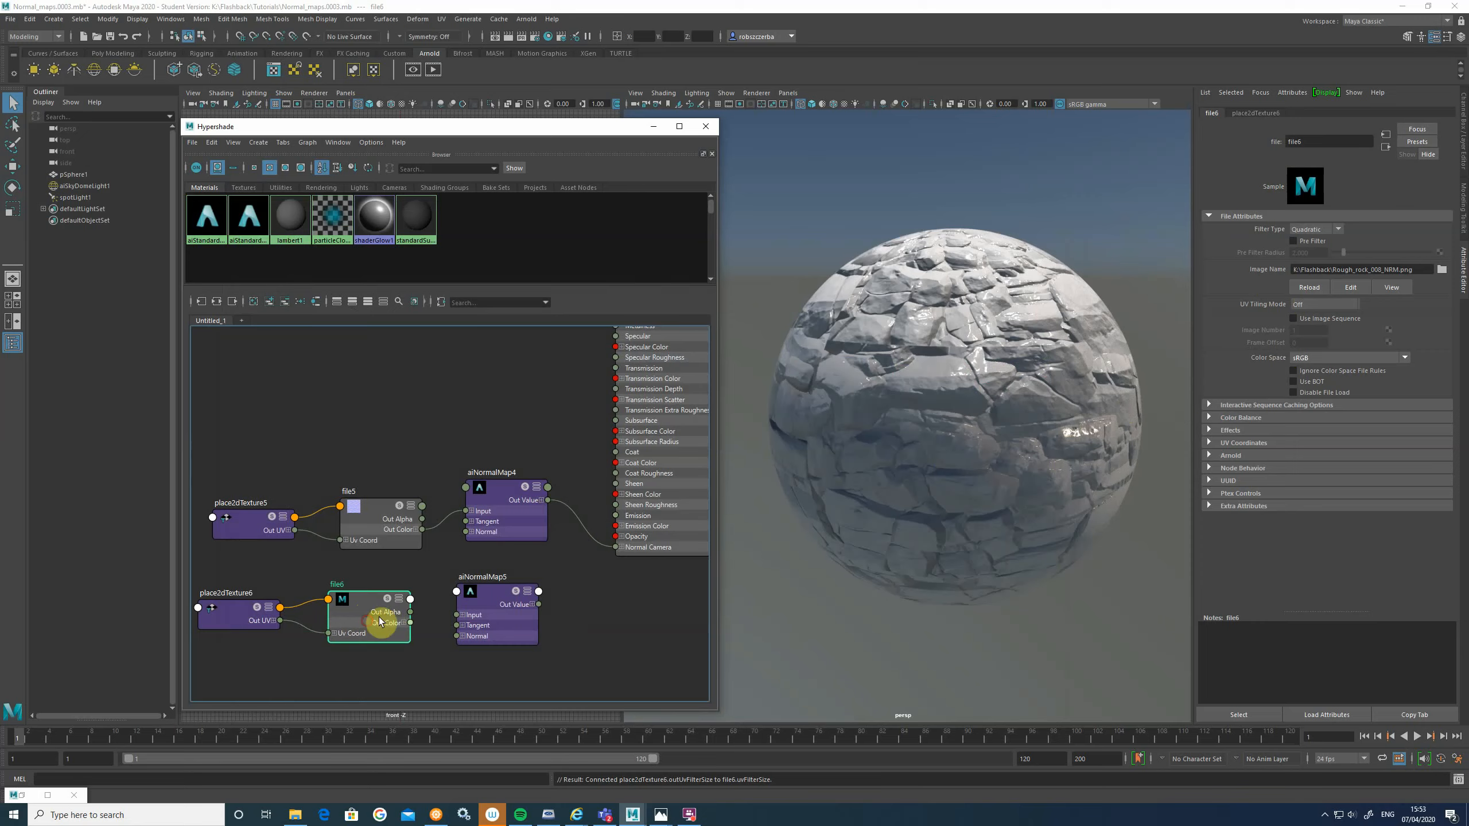
drag(380, 621, 389, 618)
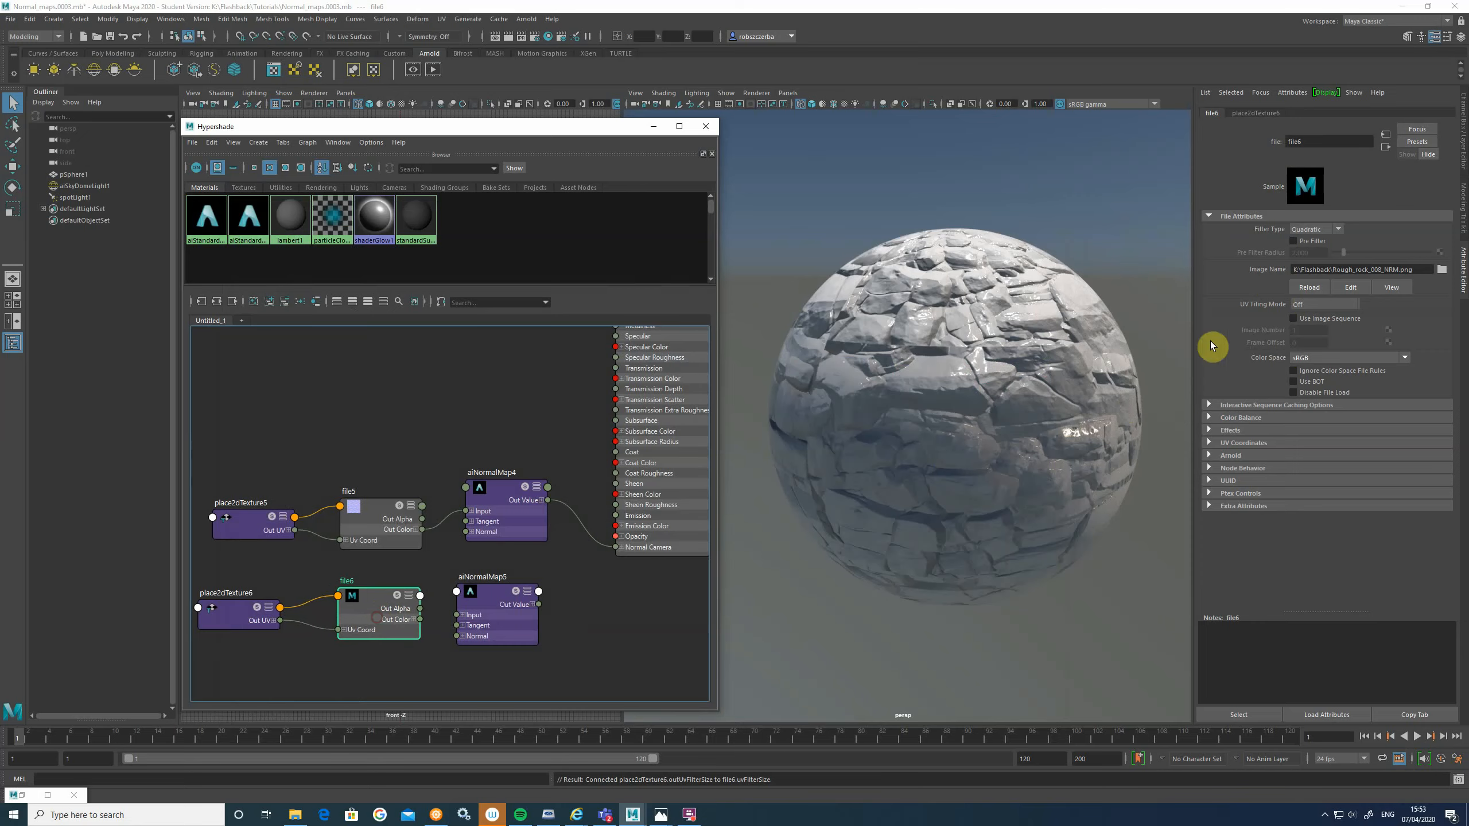
click(1330, 359)
click(1330, 371)
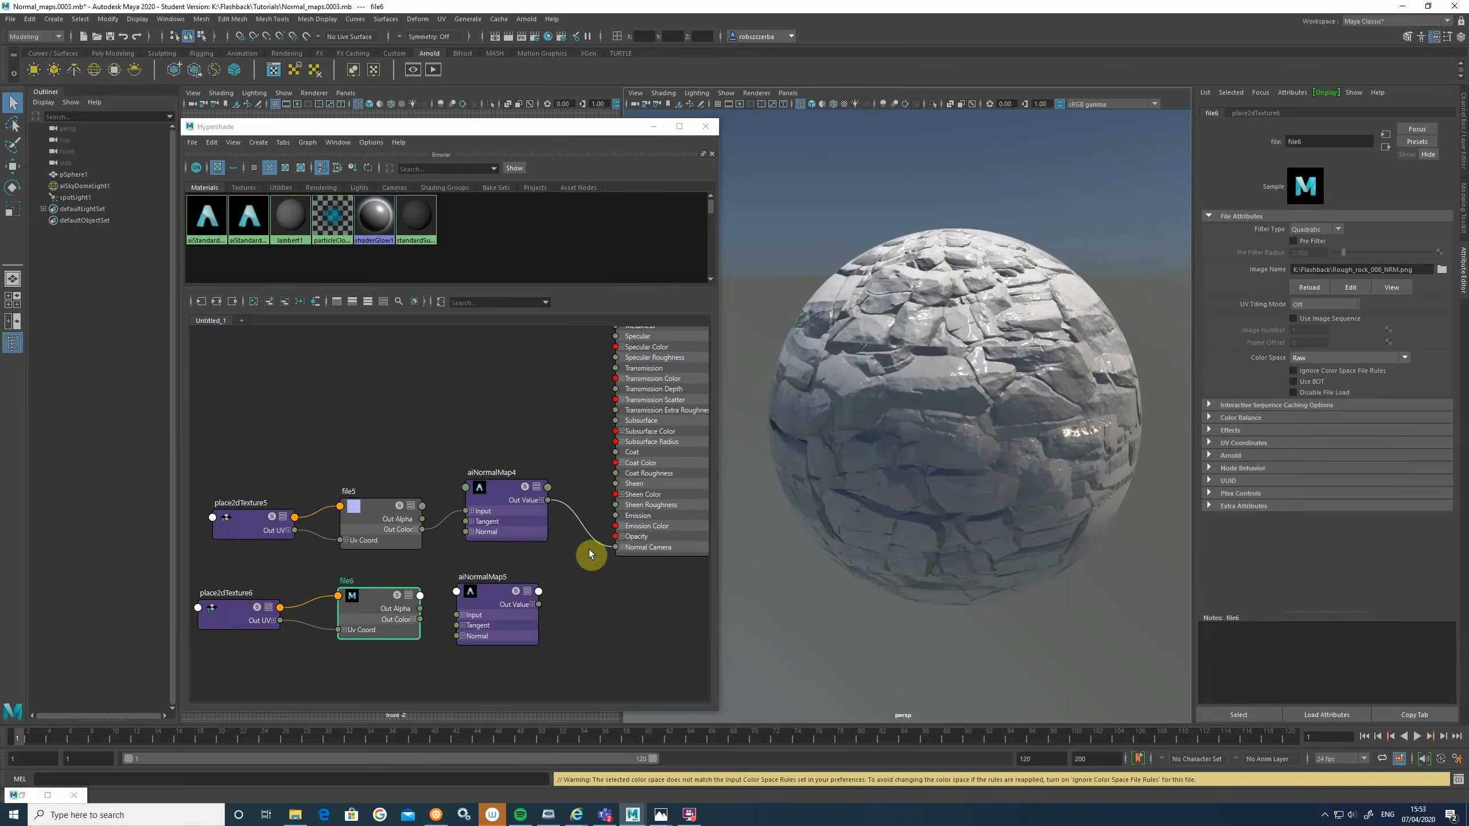
Step: Connect file6's Out Color to aiNormalMap5's Input and keep aiNormalMap5 positioned beneath aiNormalMap4
drag(489, 614, 500, 609)
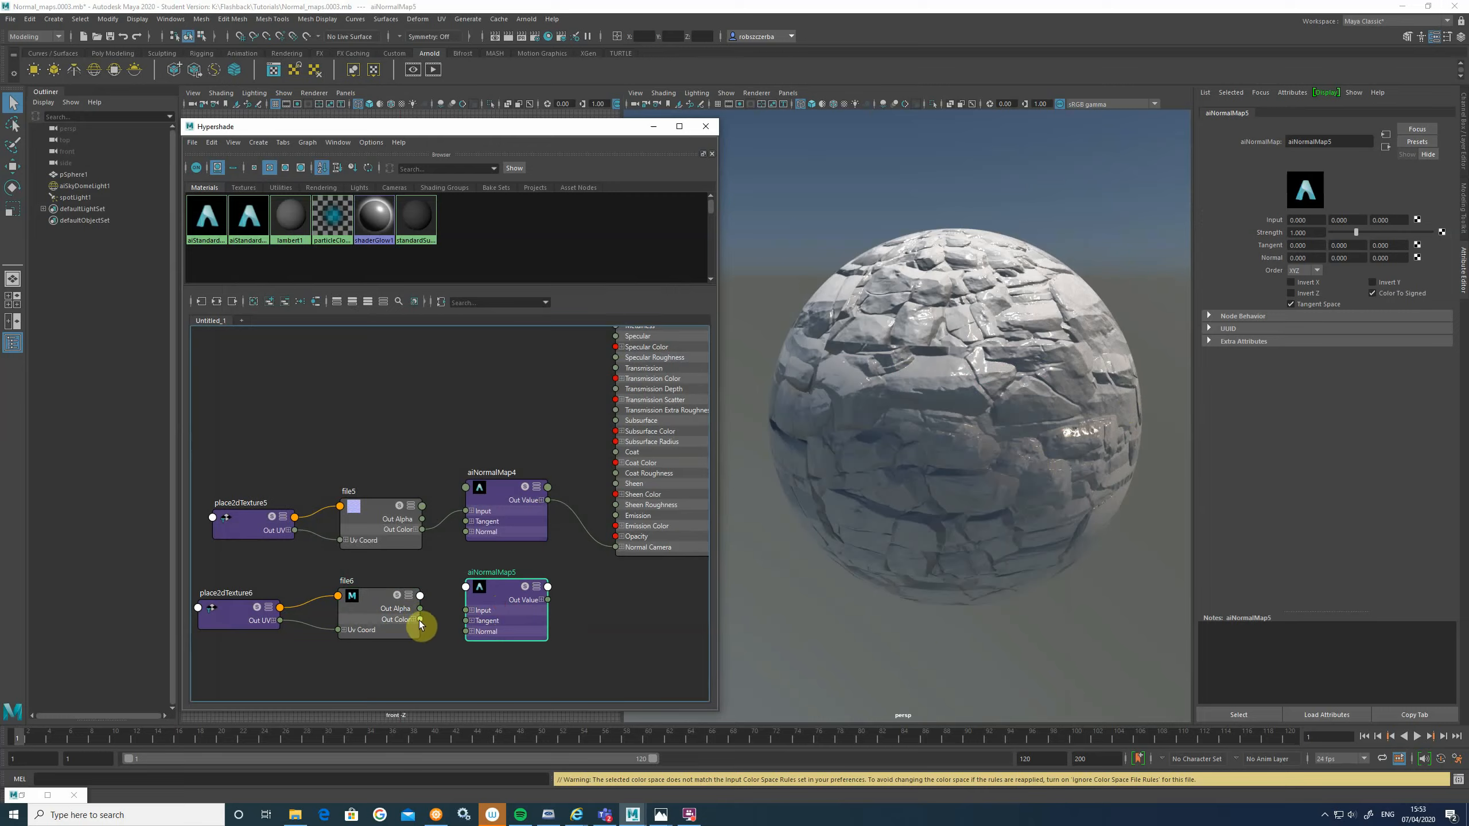
drag(420, 620, 474, 611)
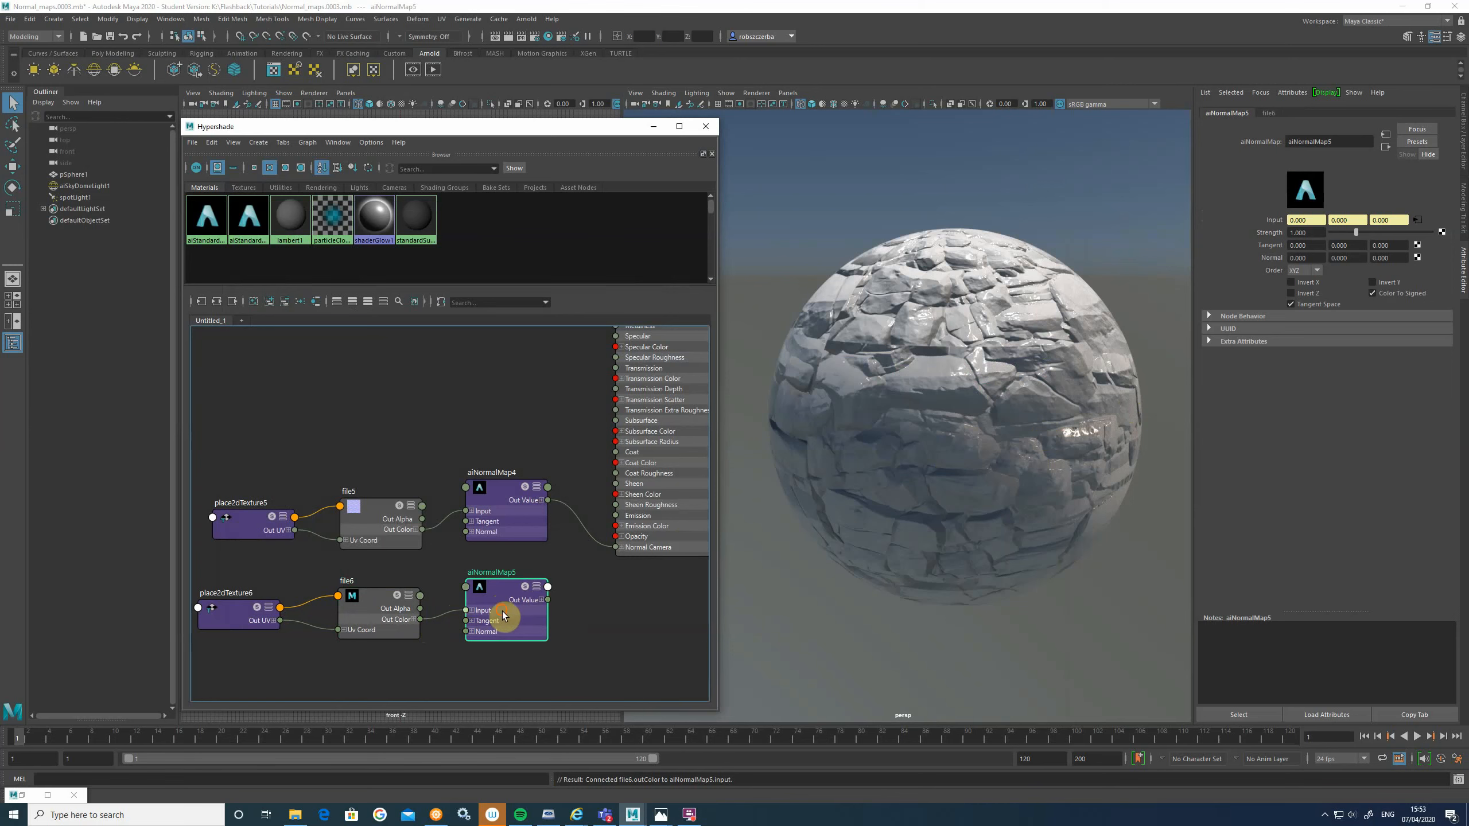
drag(518, 597, 506, 613)
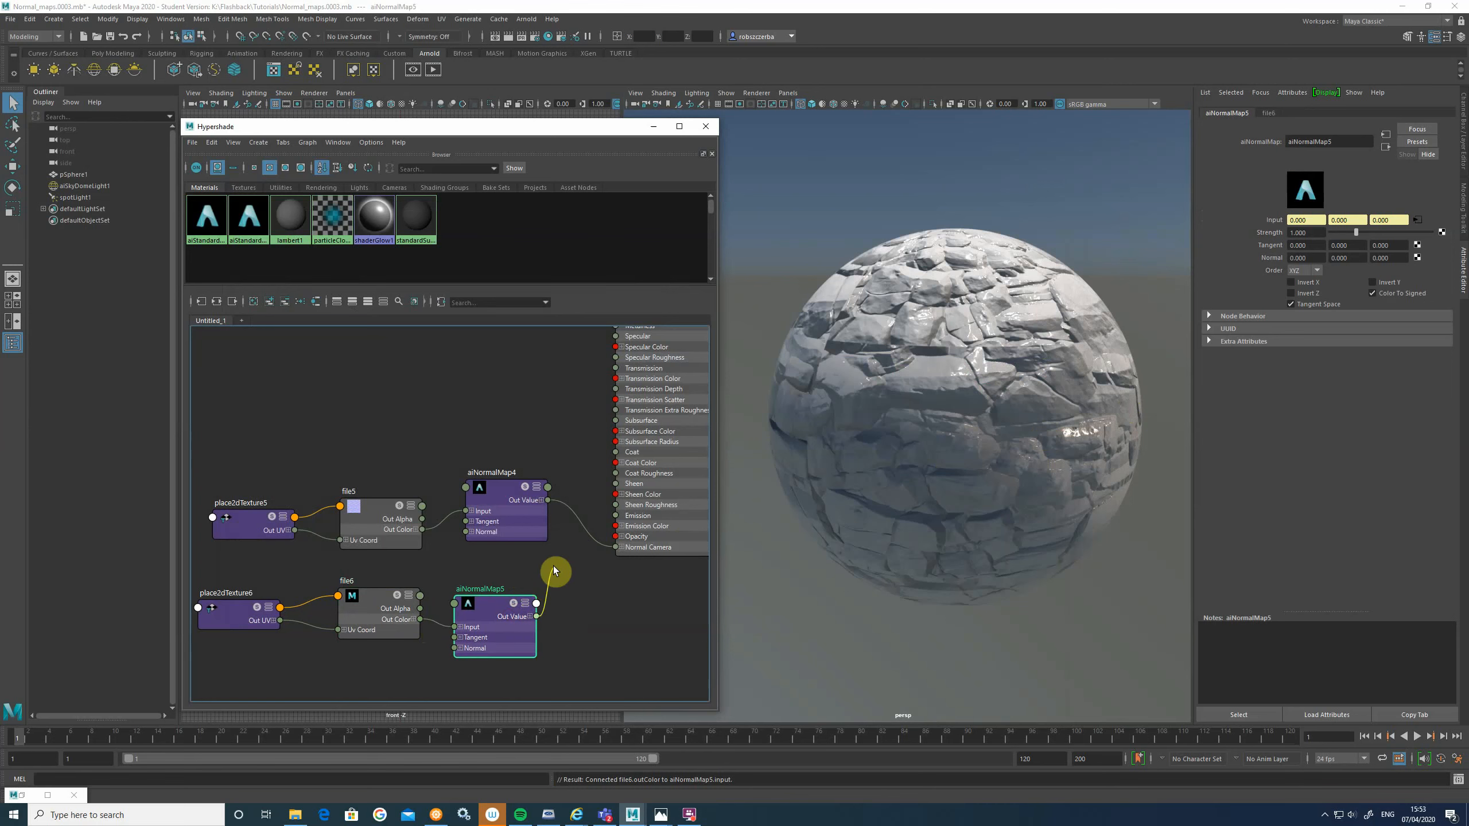
drag(515, 620, 524, 616)
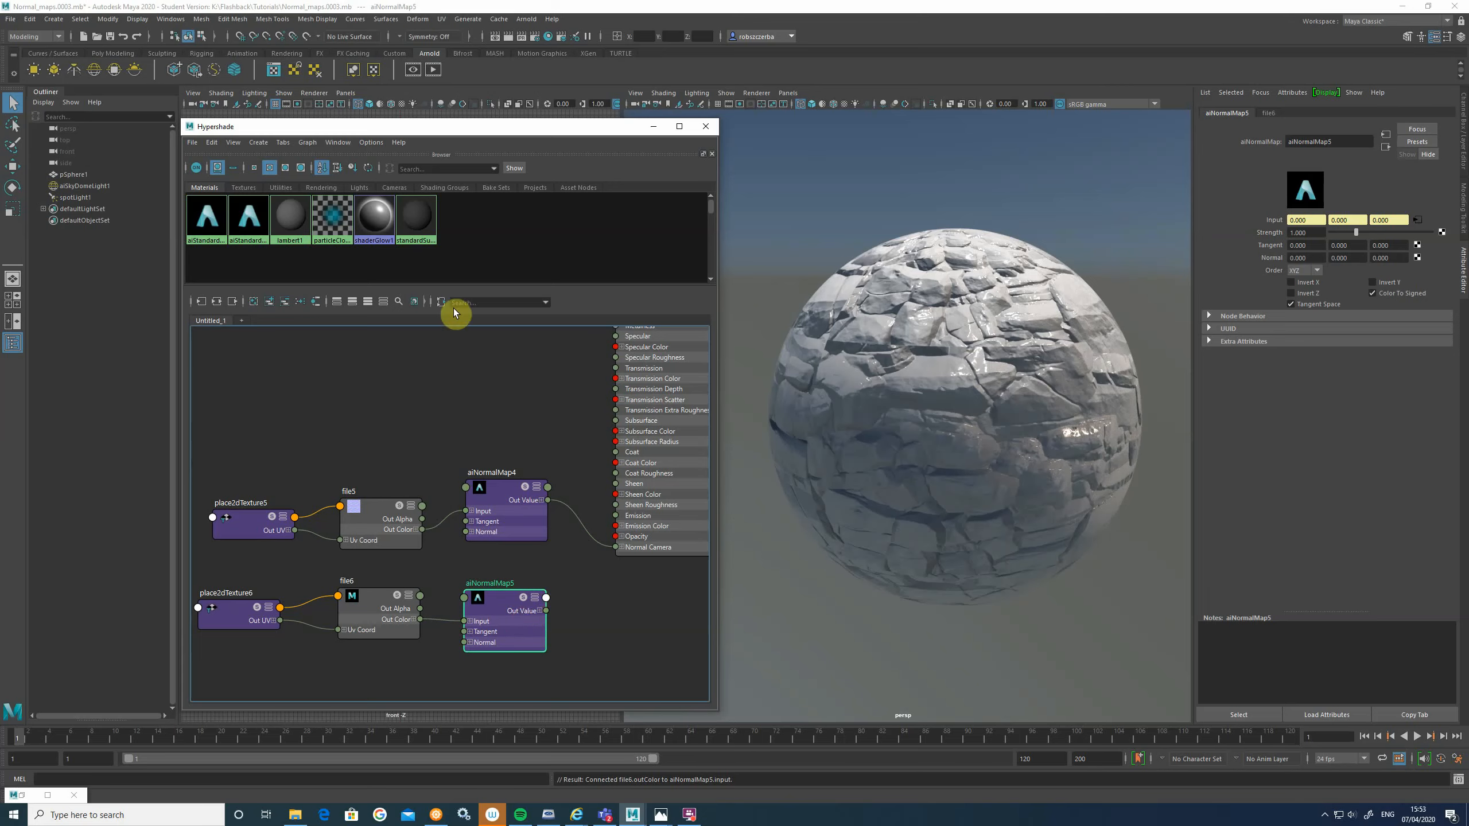
Step: Open the Connection Editor for aiNormalMap5 and move its window clear of the node graph
click(338, 142)
click(364, 296)
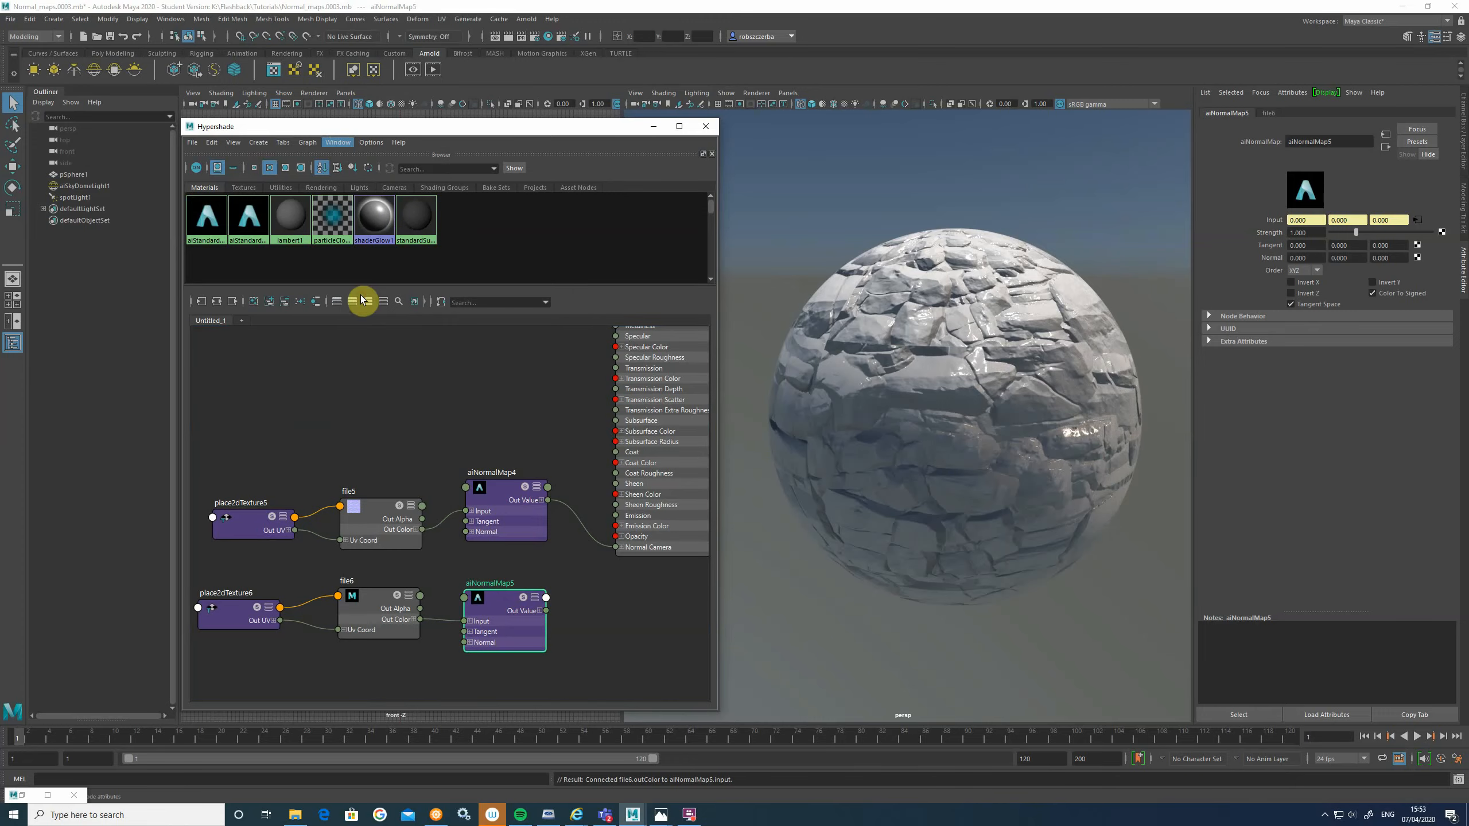
drag(702, 388, 882, 357)
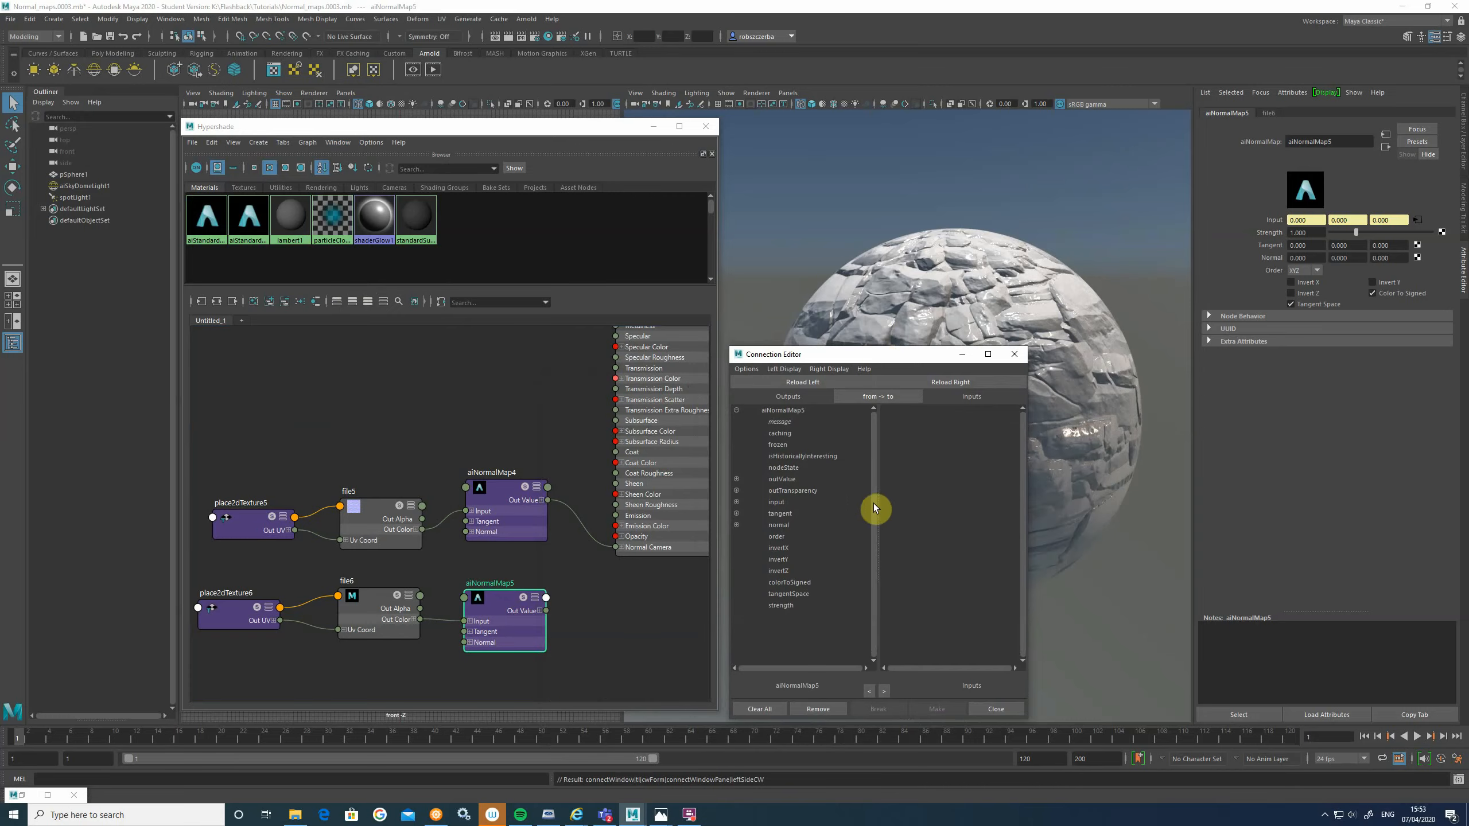
mouse_move(513, 626)
mouse_down()
mouse_move(530, 617)
mouse_move(515, 621)
mouse_up()
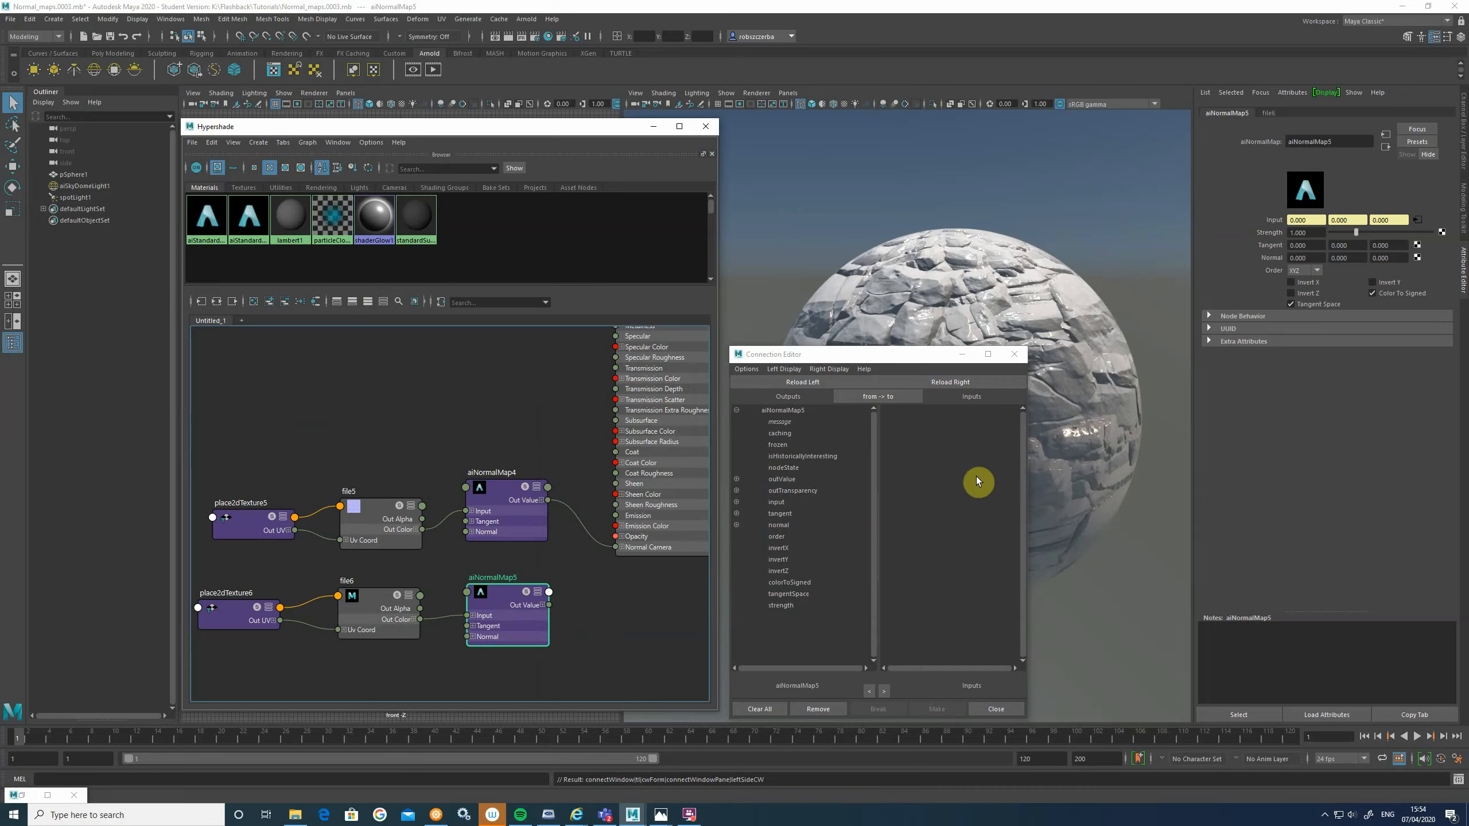
Step: Move aiNormalMap4 closer to the shader and shift aiNormalMap5 slightly toward file6
drag(513, 521, 541, 505)
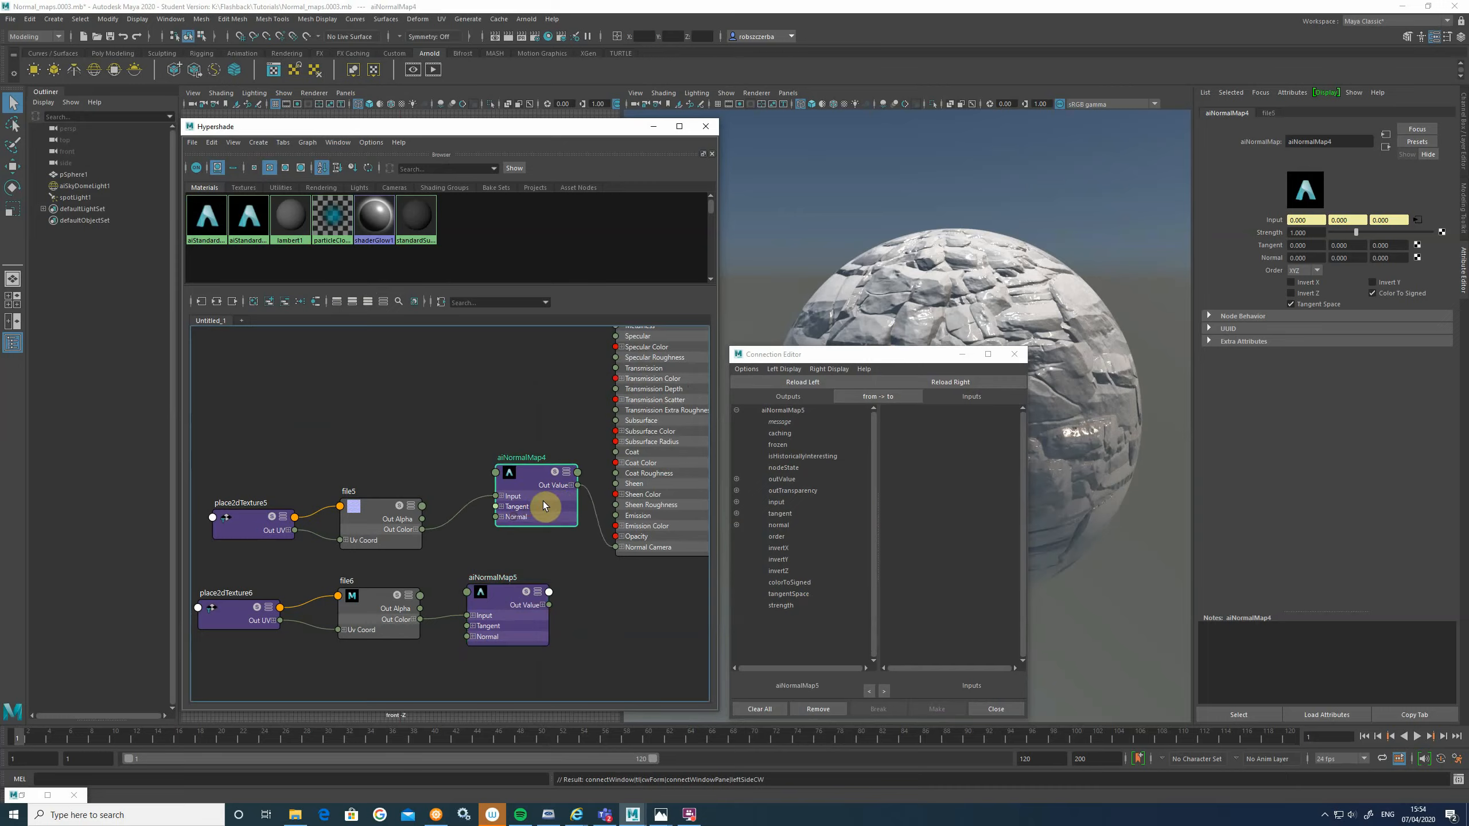
drag(499, 599, 485, 595)
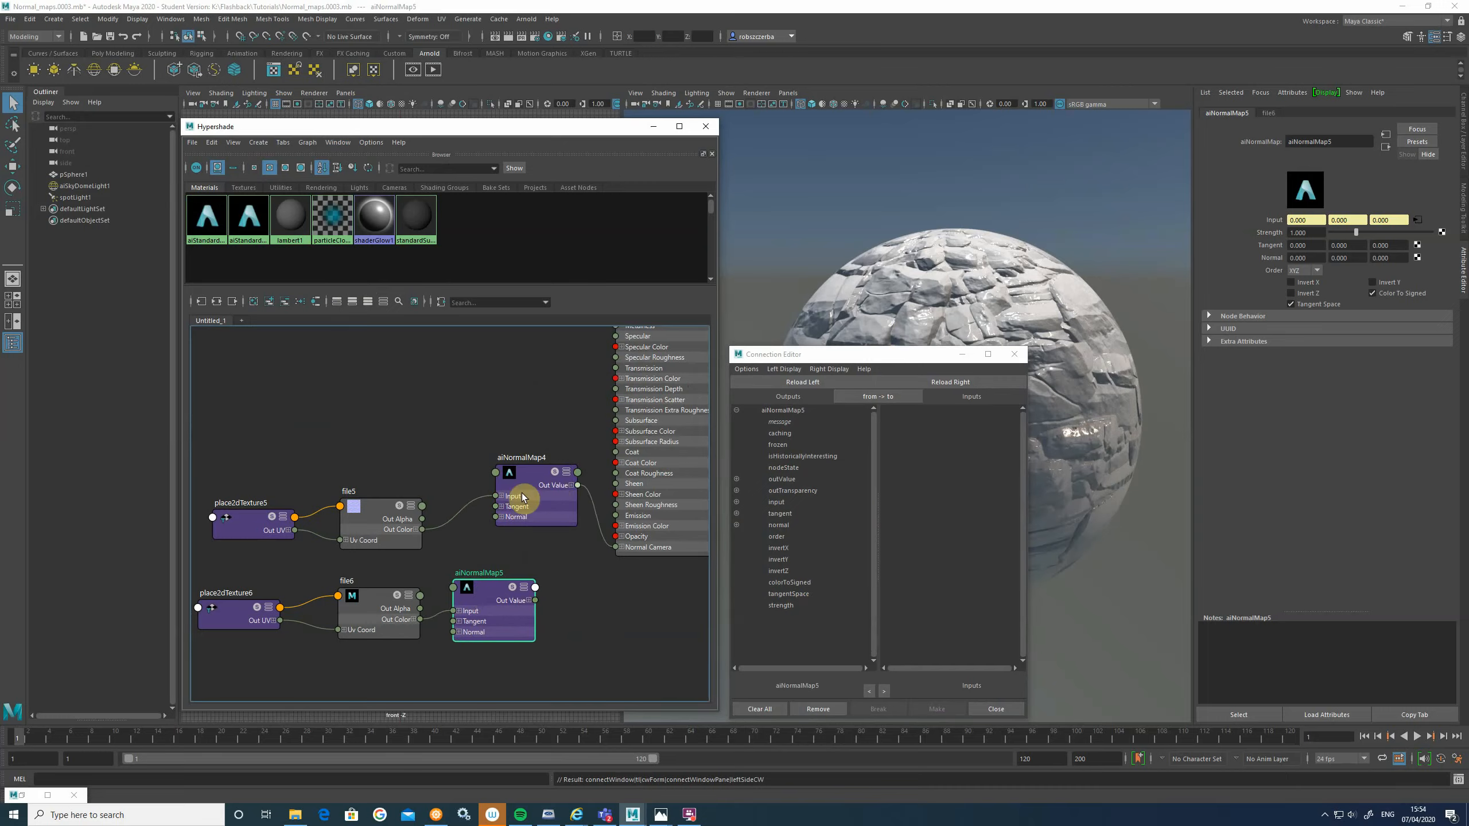
drag(522, 496, 537, 504)
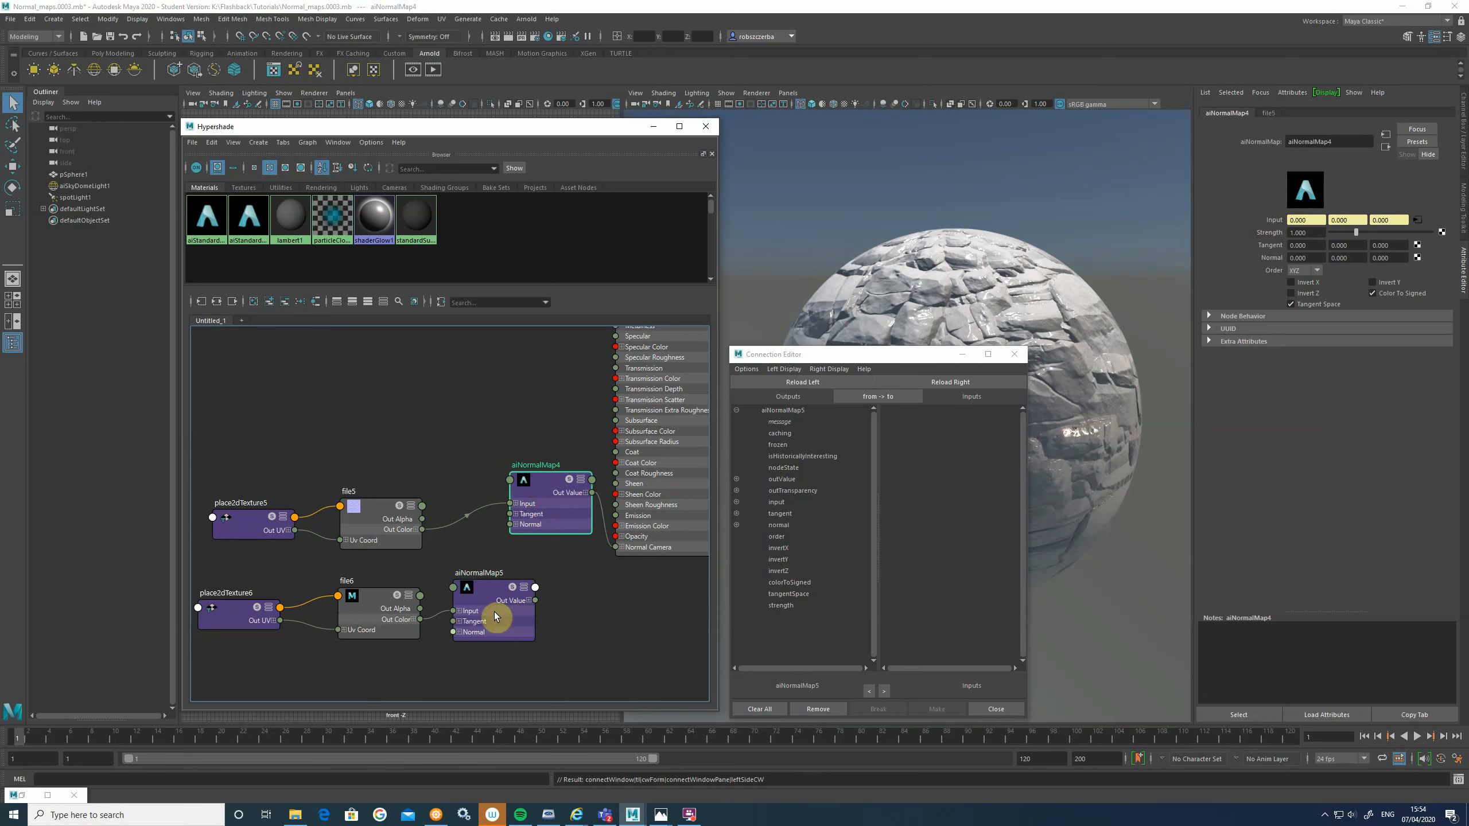
Step: Load aiNormalMap5 as the source and aiNormalMap4 as the target in the Connection Editor
click(489, 598)
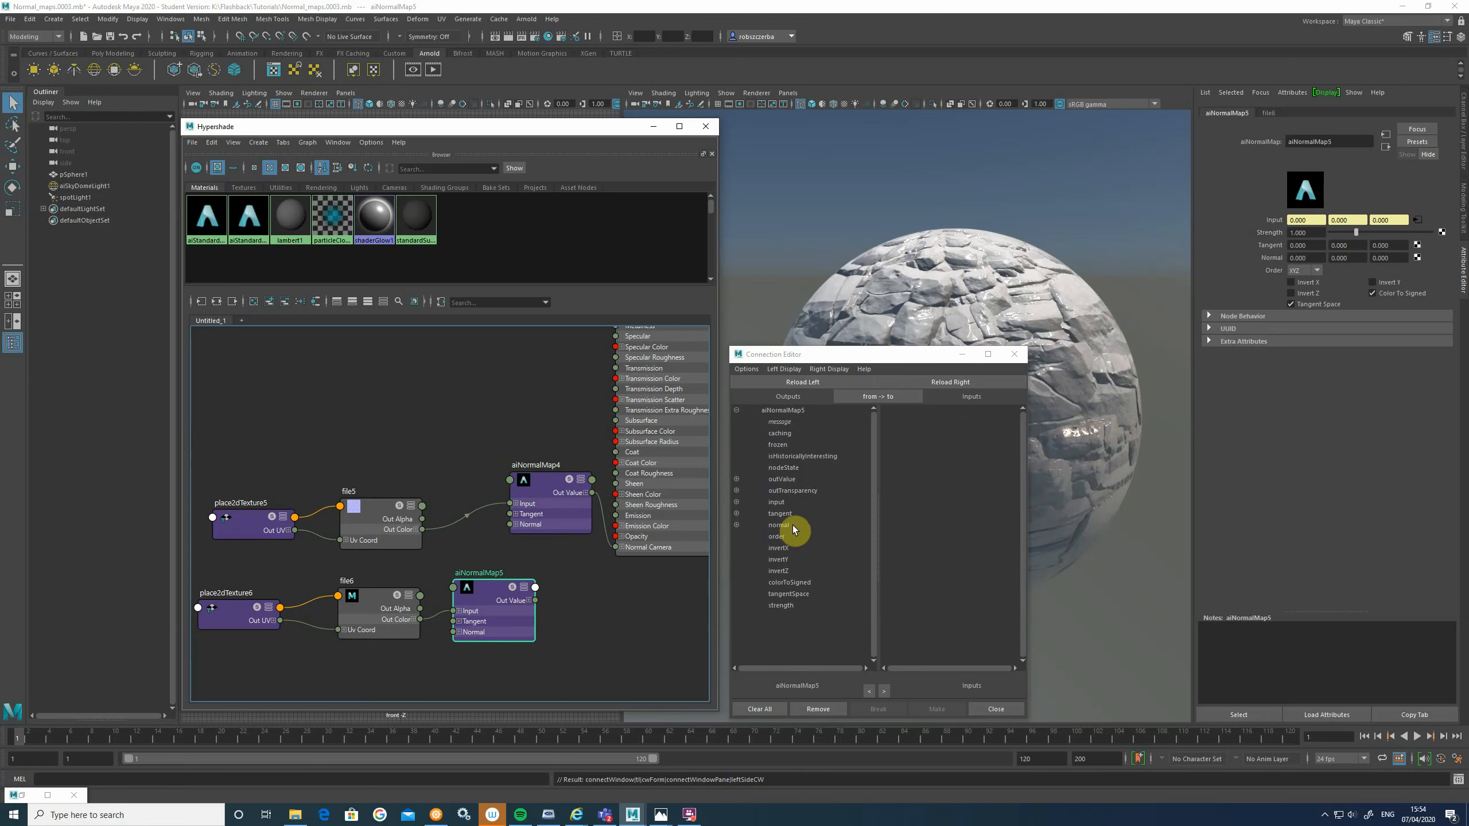
click(784, 384)
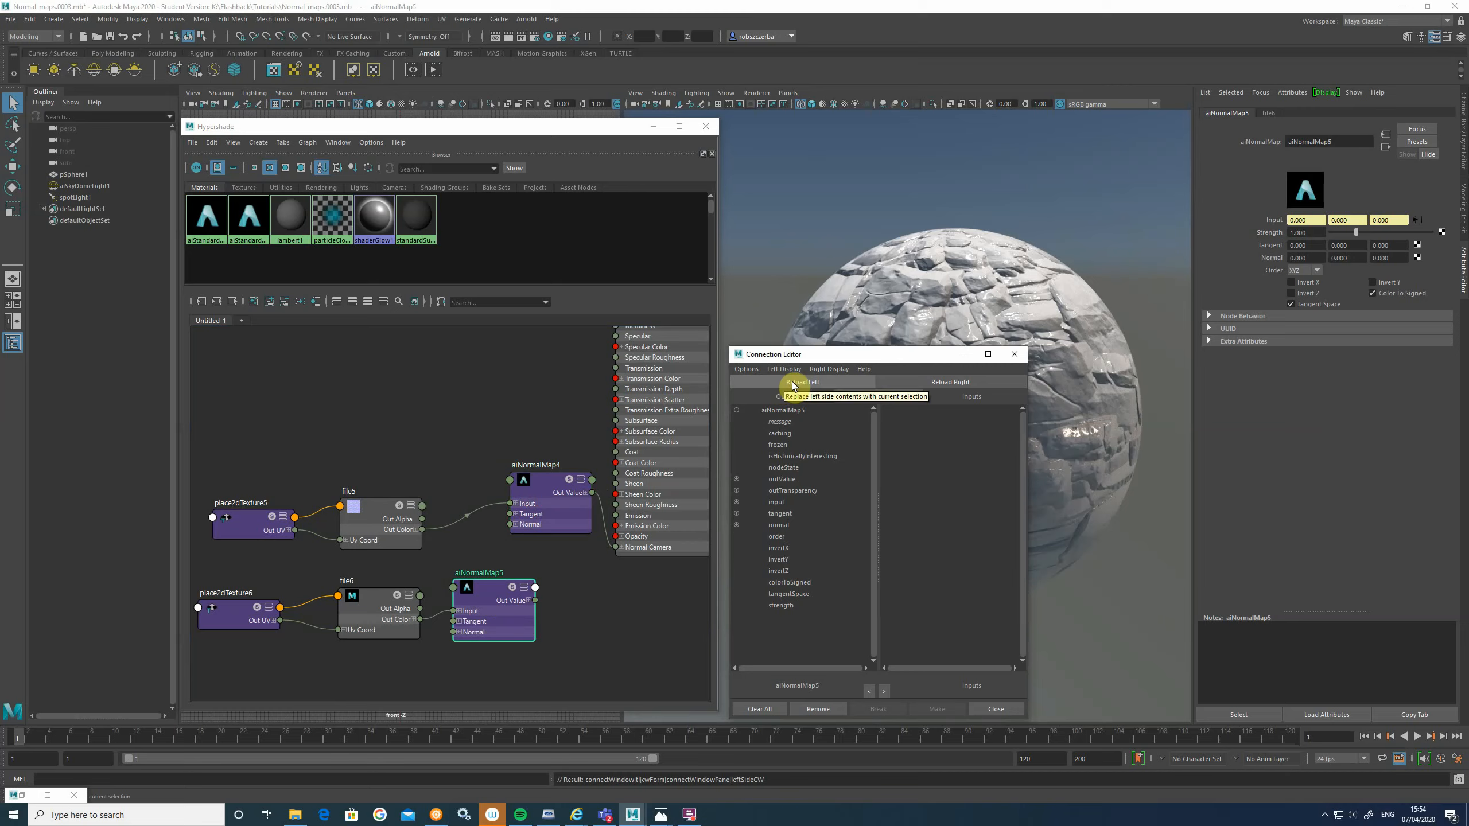
click(558, 515)
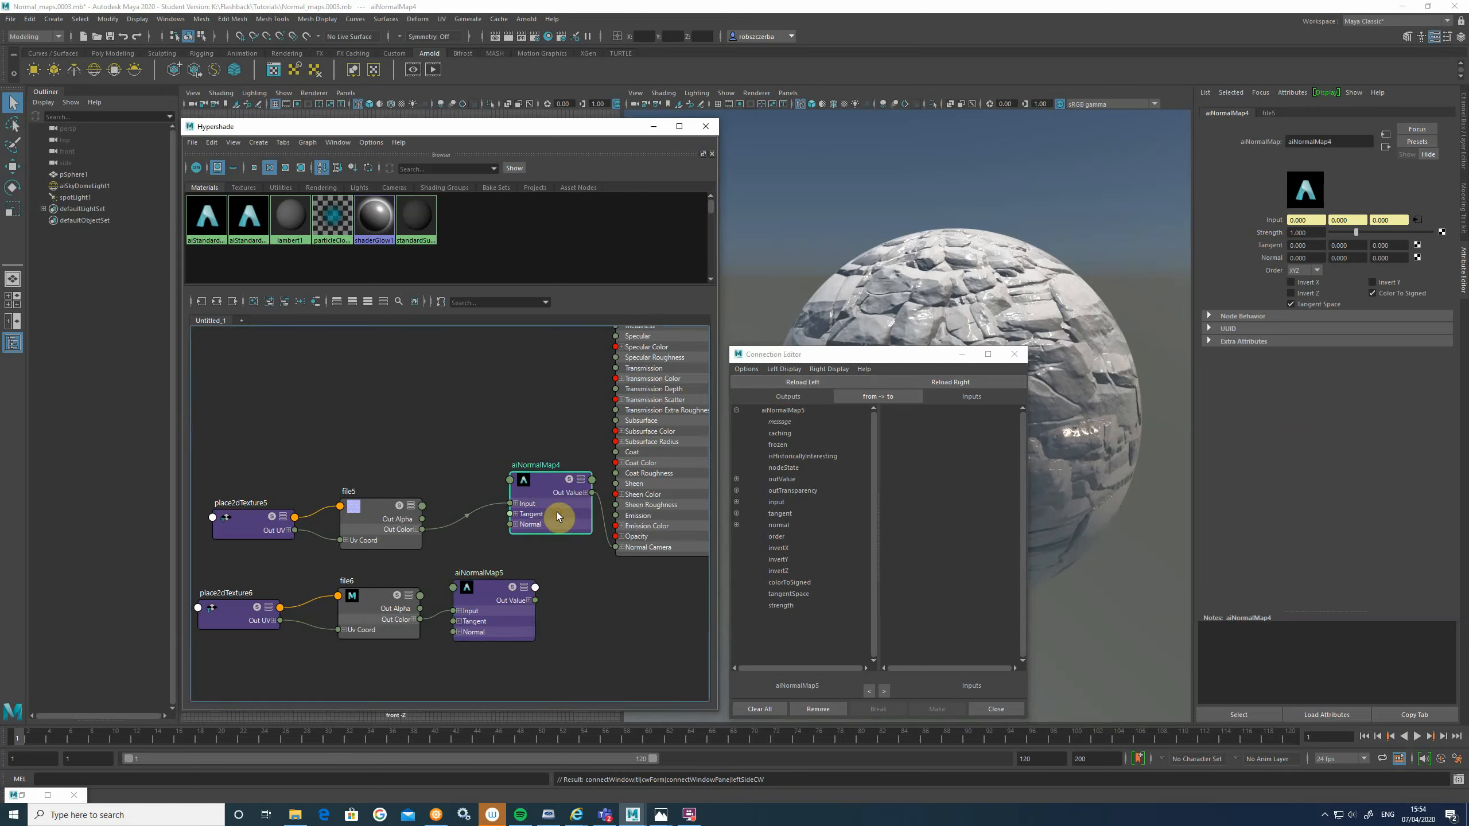
click(954, 384)
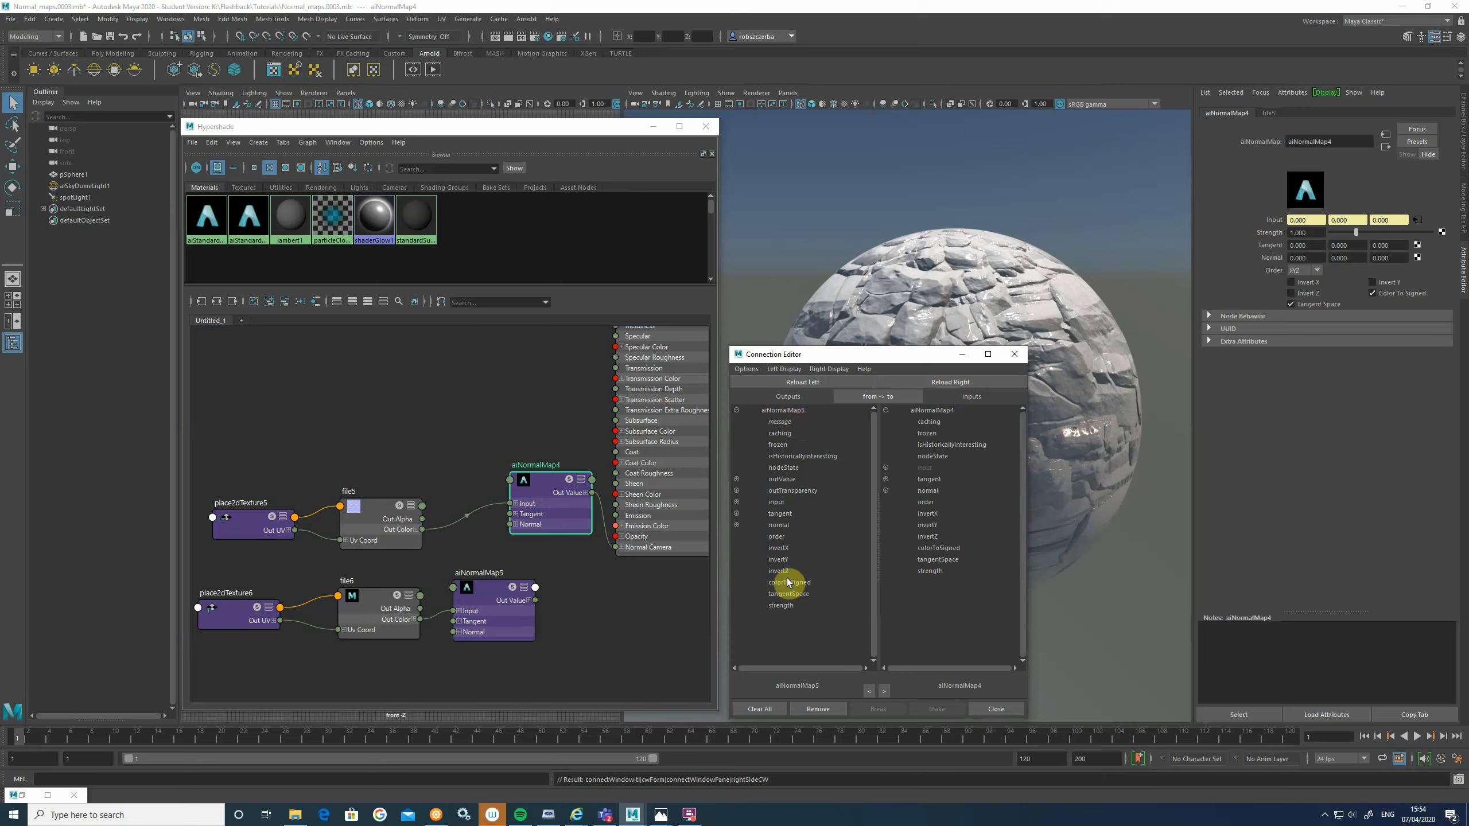
Step: Show the readable attributes of the target node aiNormalMap4 in the Connection Editor
click(788, 370)
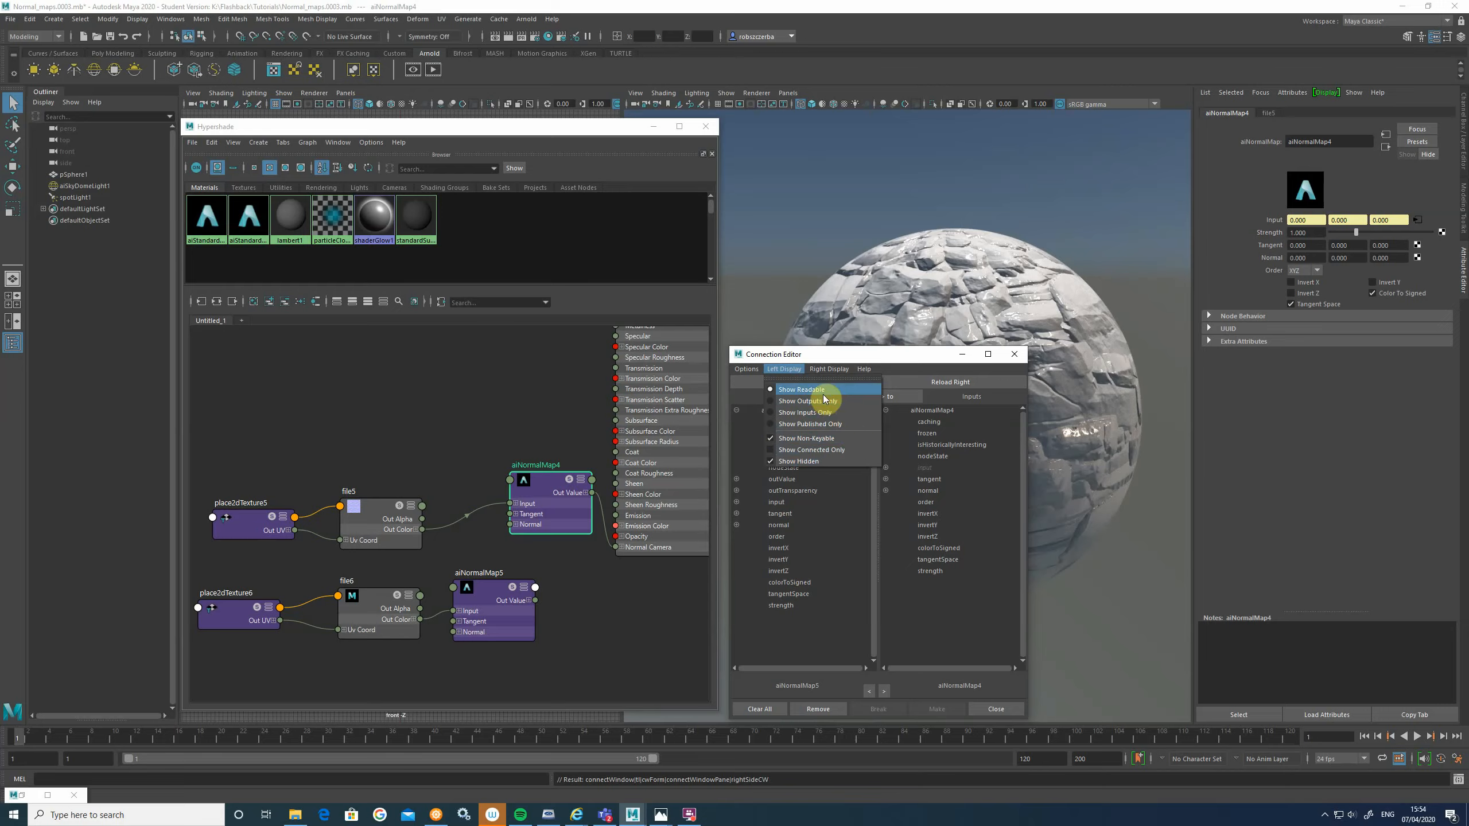
click(831, 370)
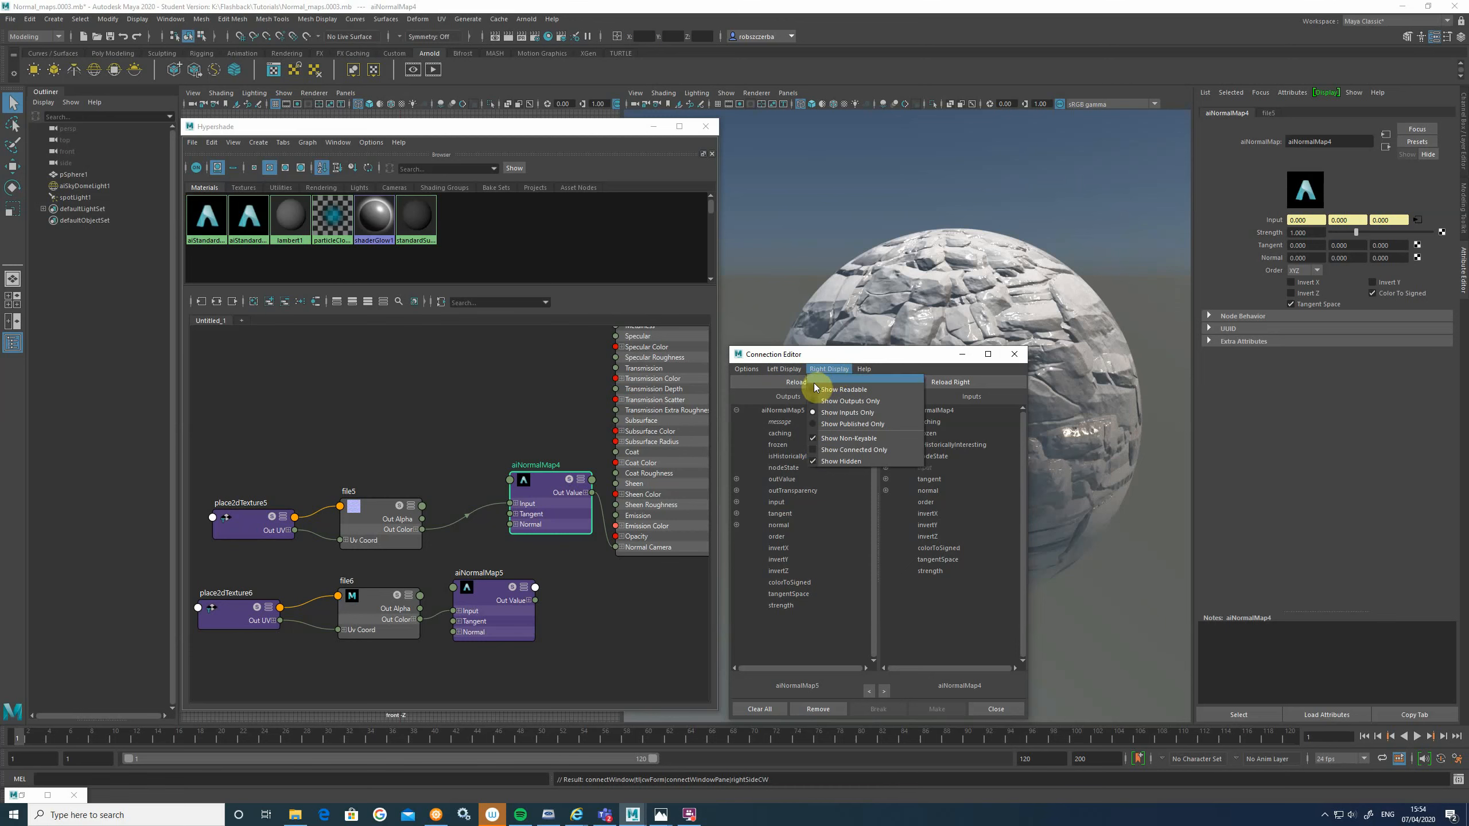
click(822, 401)
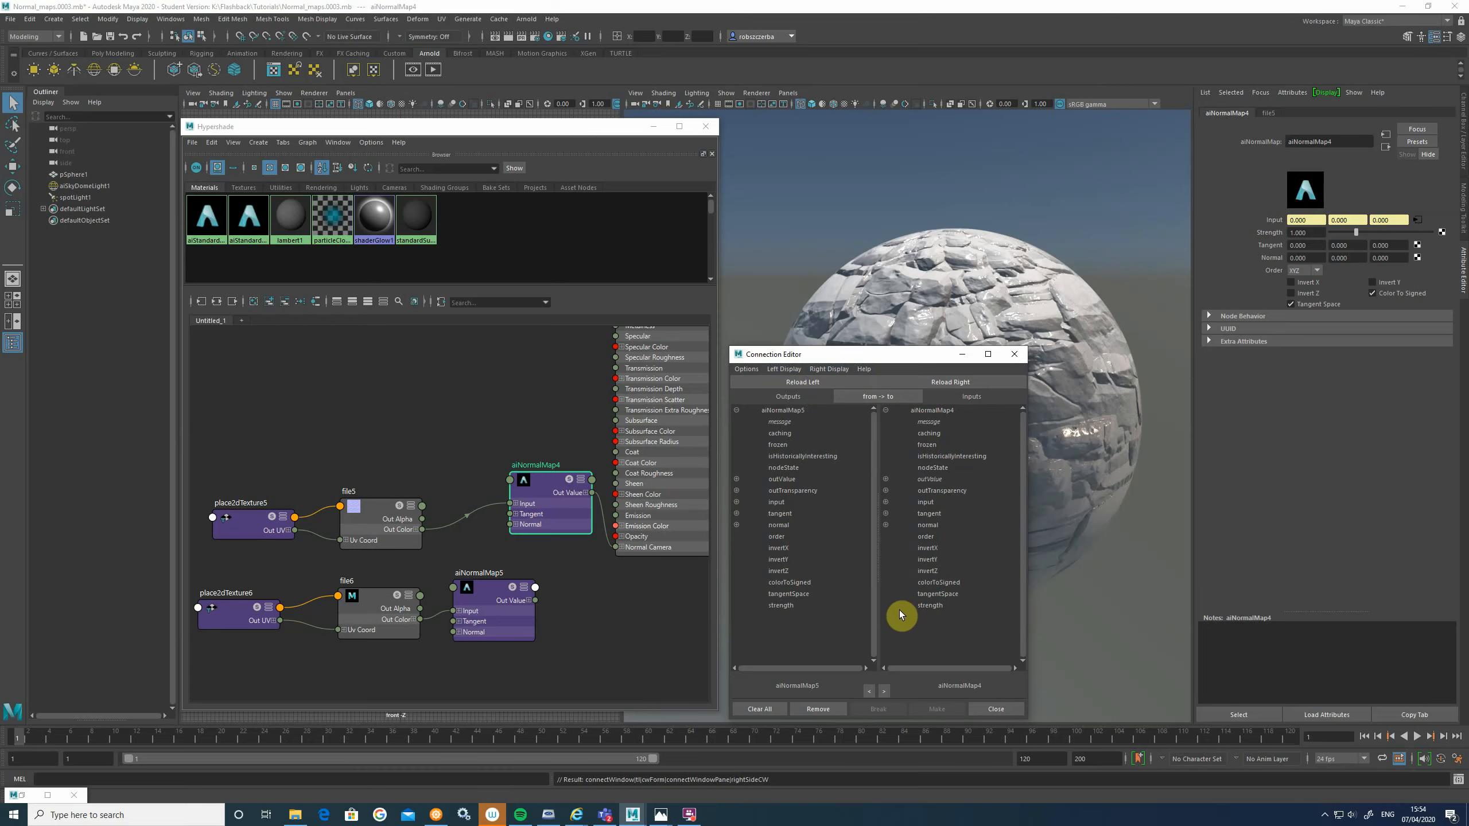
Step: Connect aiNormalMap5's message attribute to aiNormalMap4's normal attribute, and minimize the Connection Editor
mouse_move(512, 625)
mouse_down()
mouse_move(537, 618)
mouse_move(526, 623)
mouse_up()
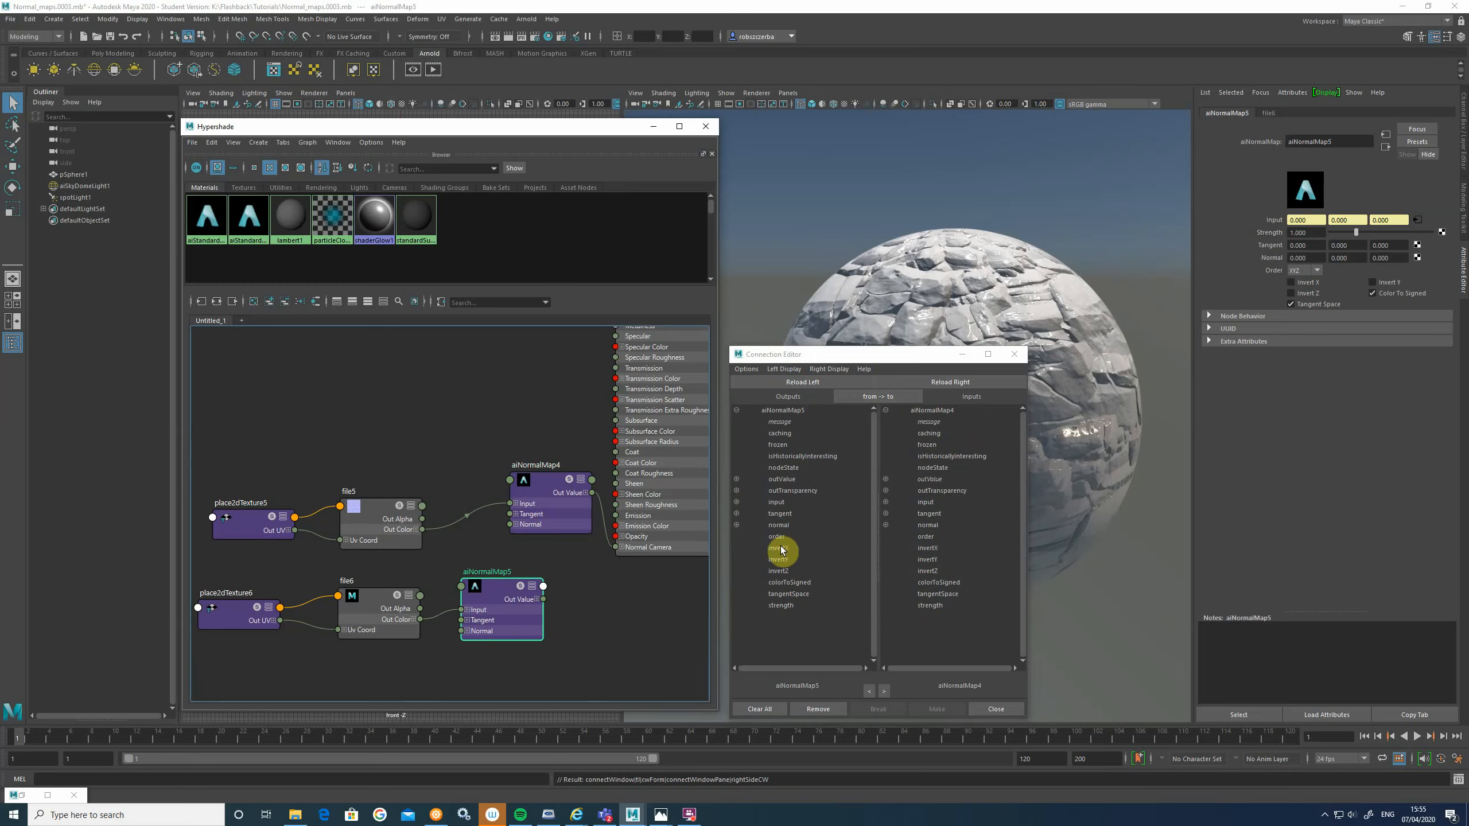
click(781, 422)
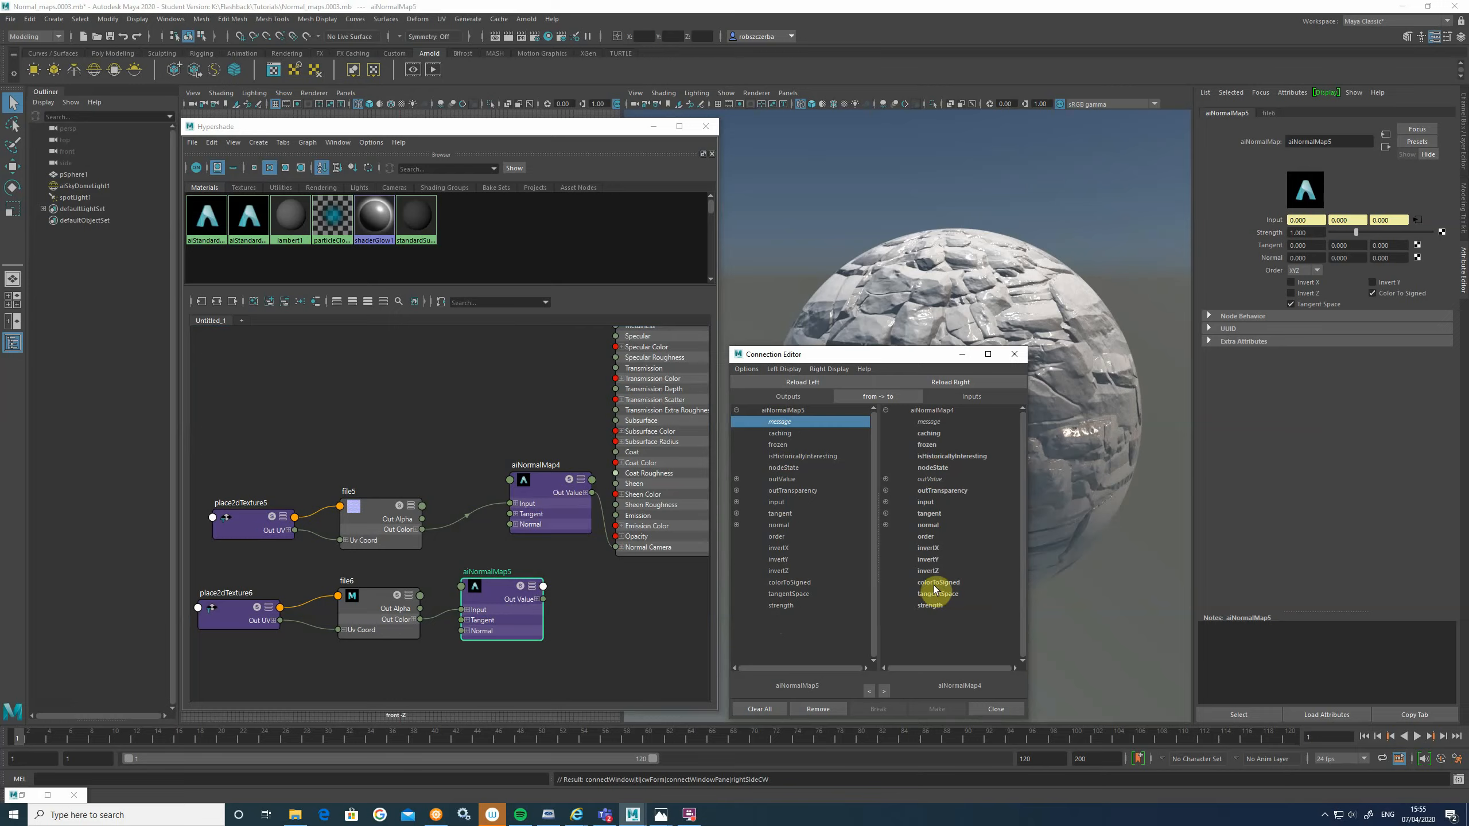
click(929, 527)
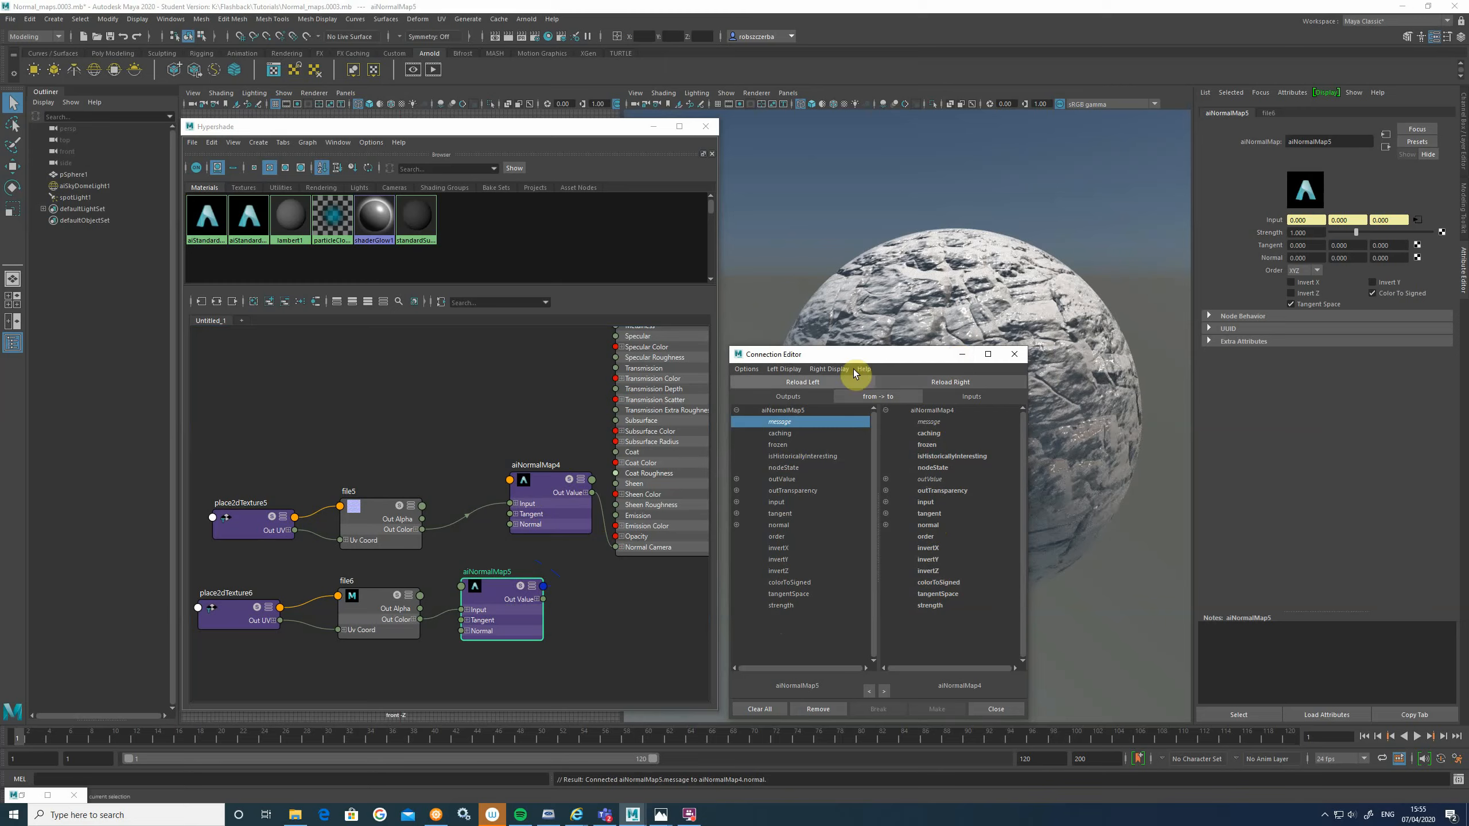
click(960, 355)
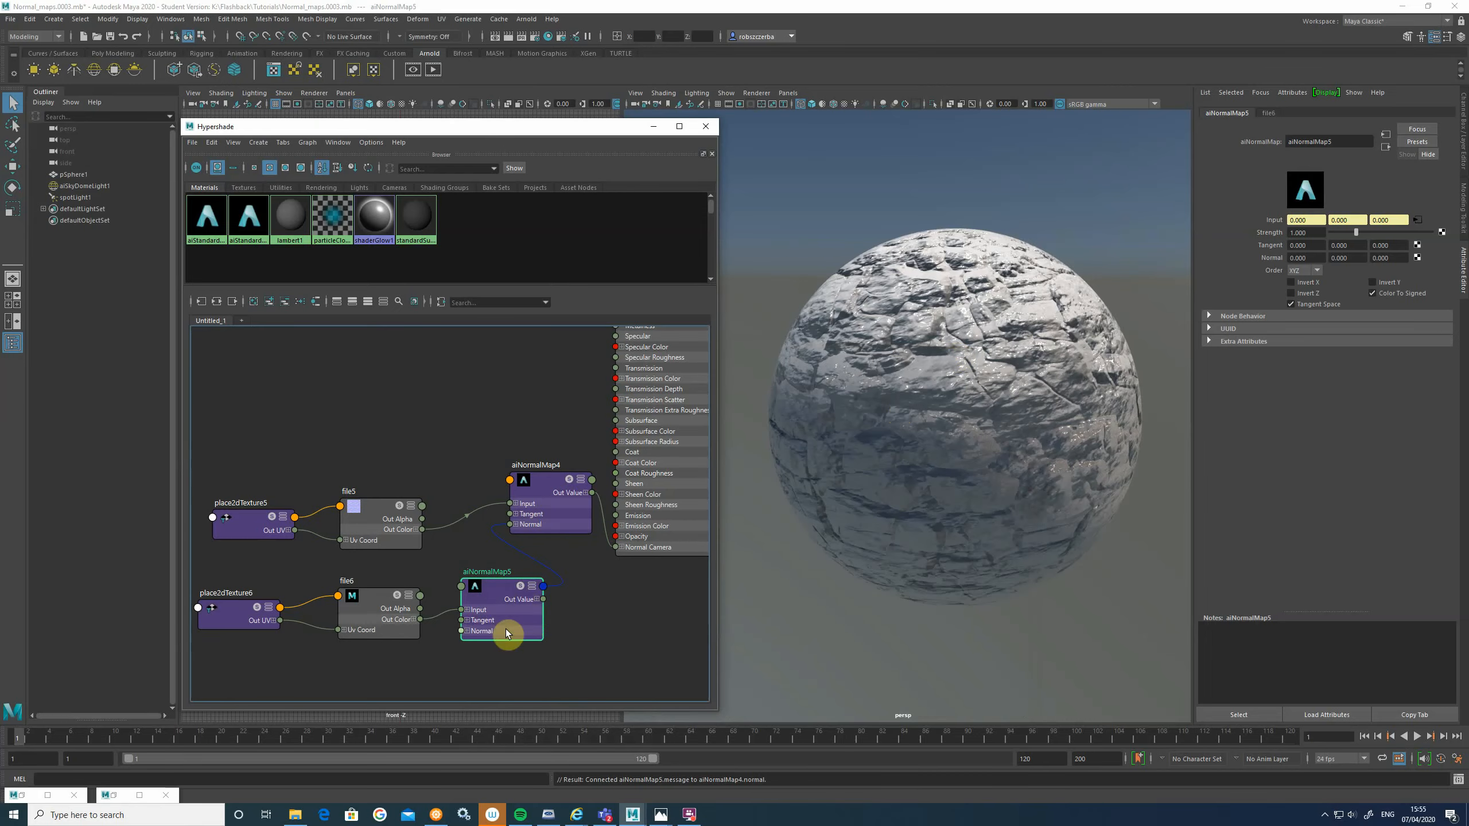
Step: Check the connection running from aiNormalMap5 into aiNormalMap4's normal input, and clear the selection
click(523, 556)
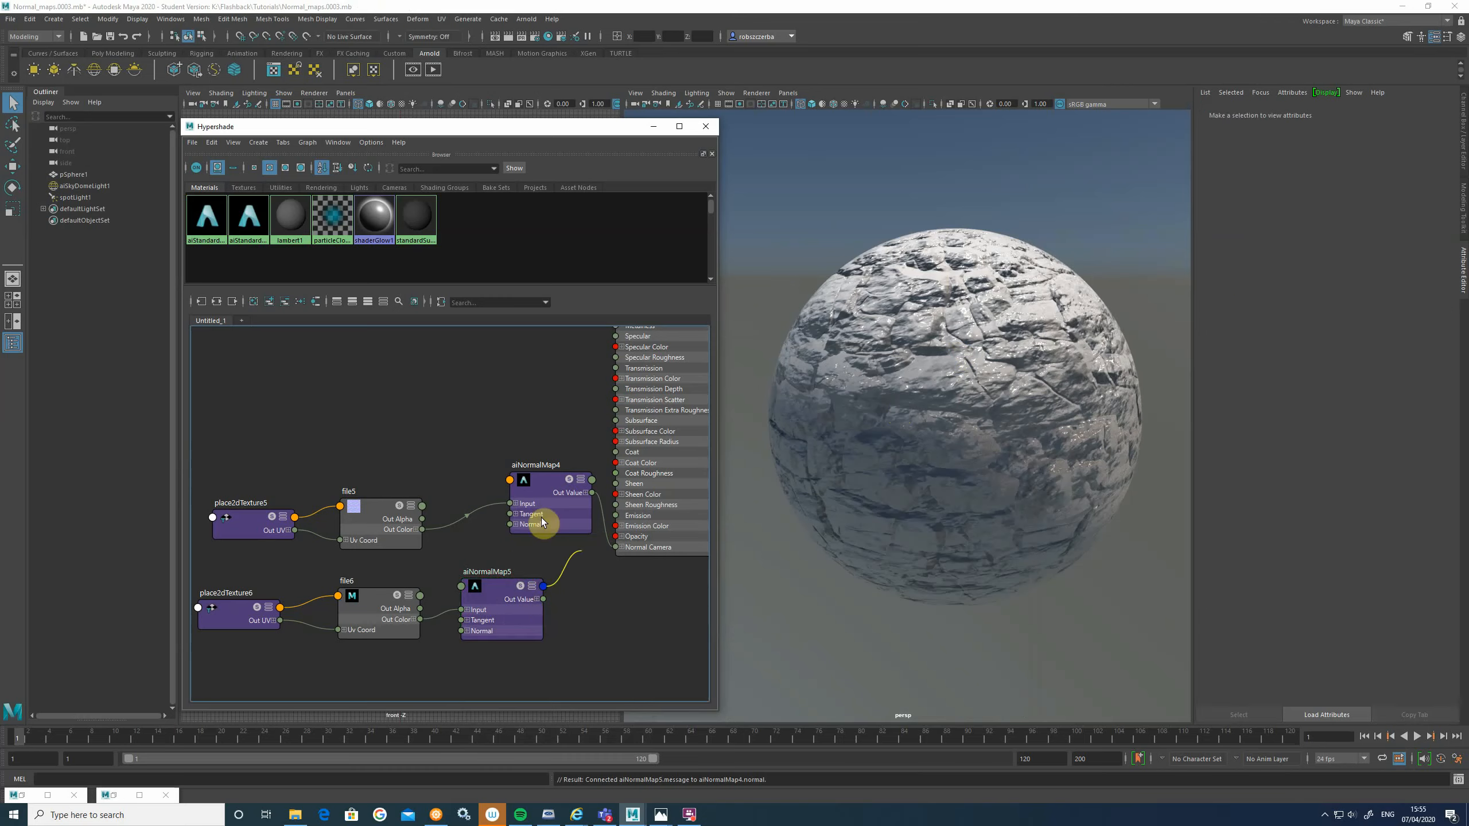
click(506, 527)
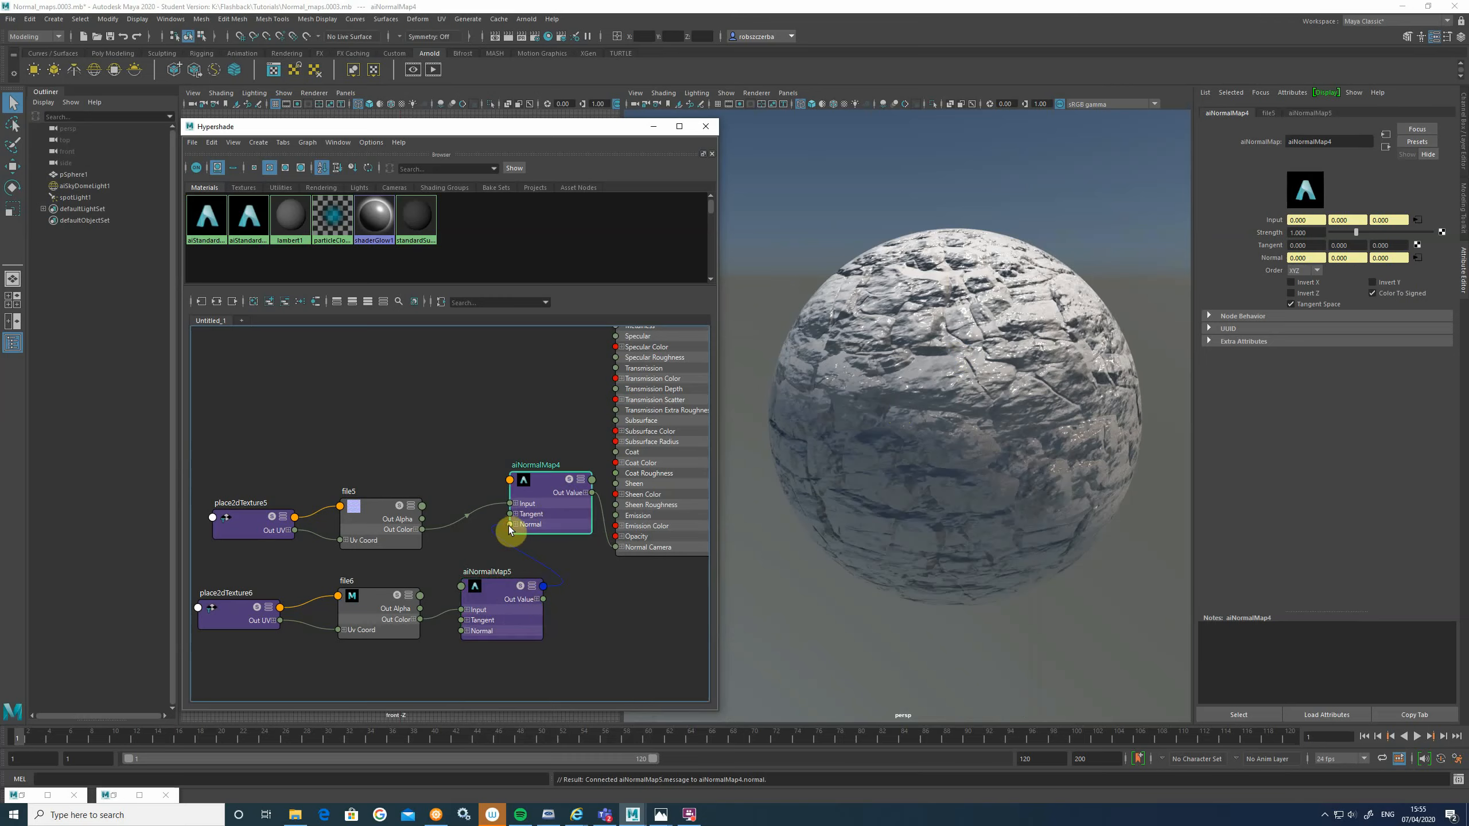
click(582, 577)
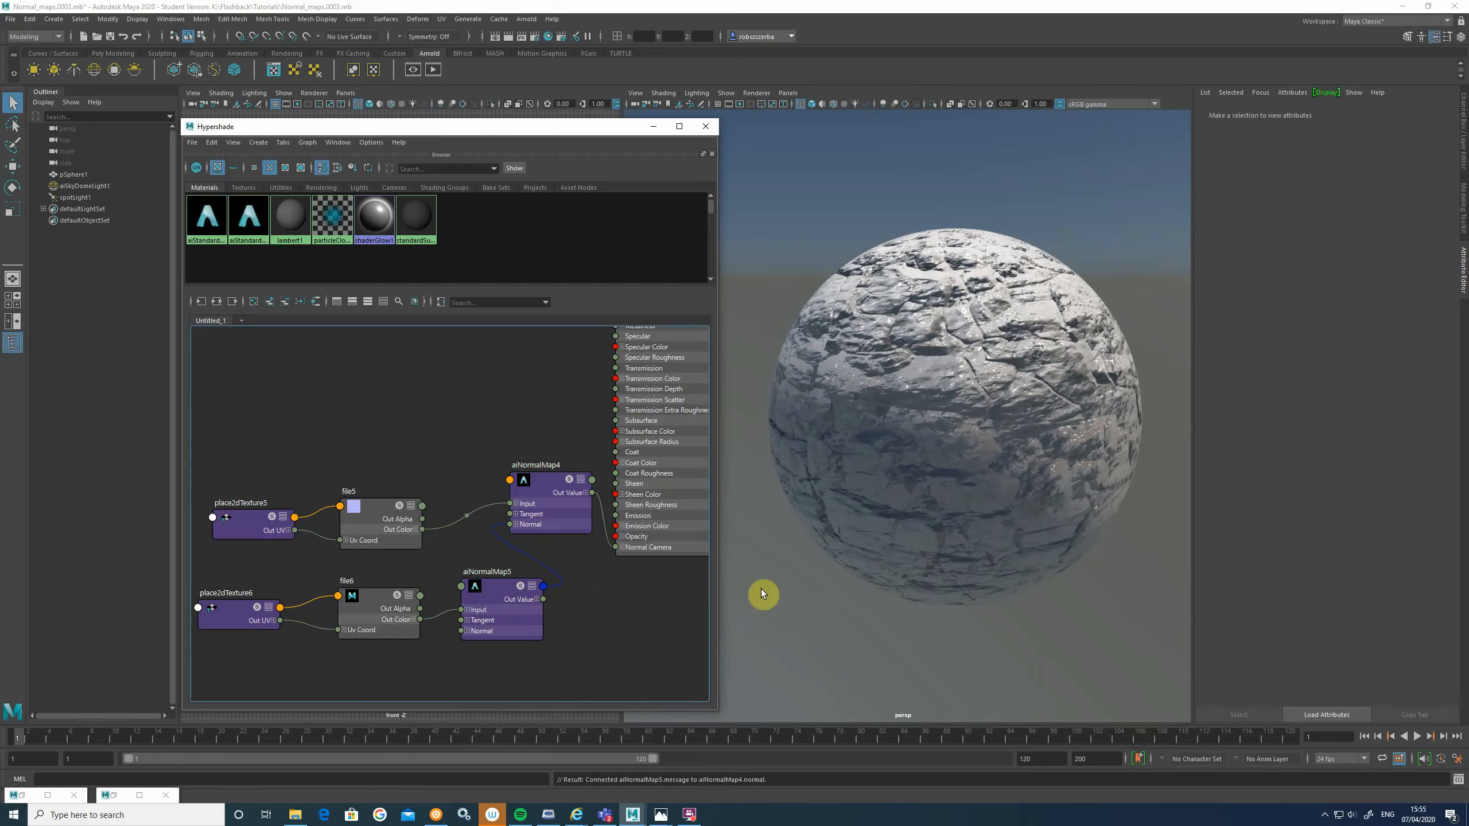
Step: Set aiNormalMap5's Strength to about 1.586, and bring up aiNormalMap4's attributes for review
click(495, 600)
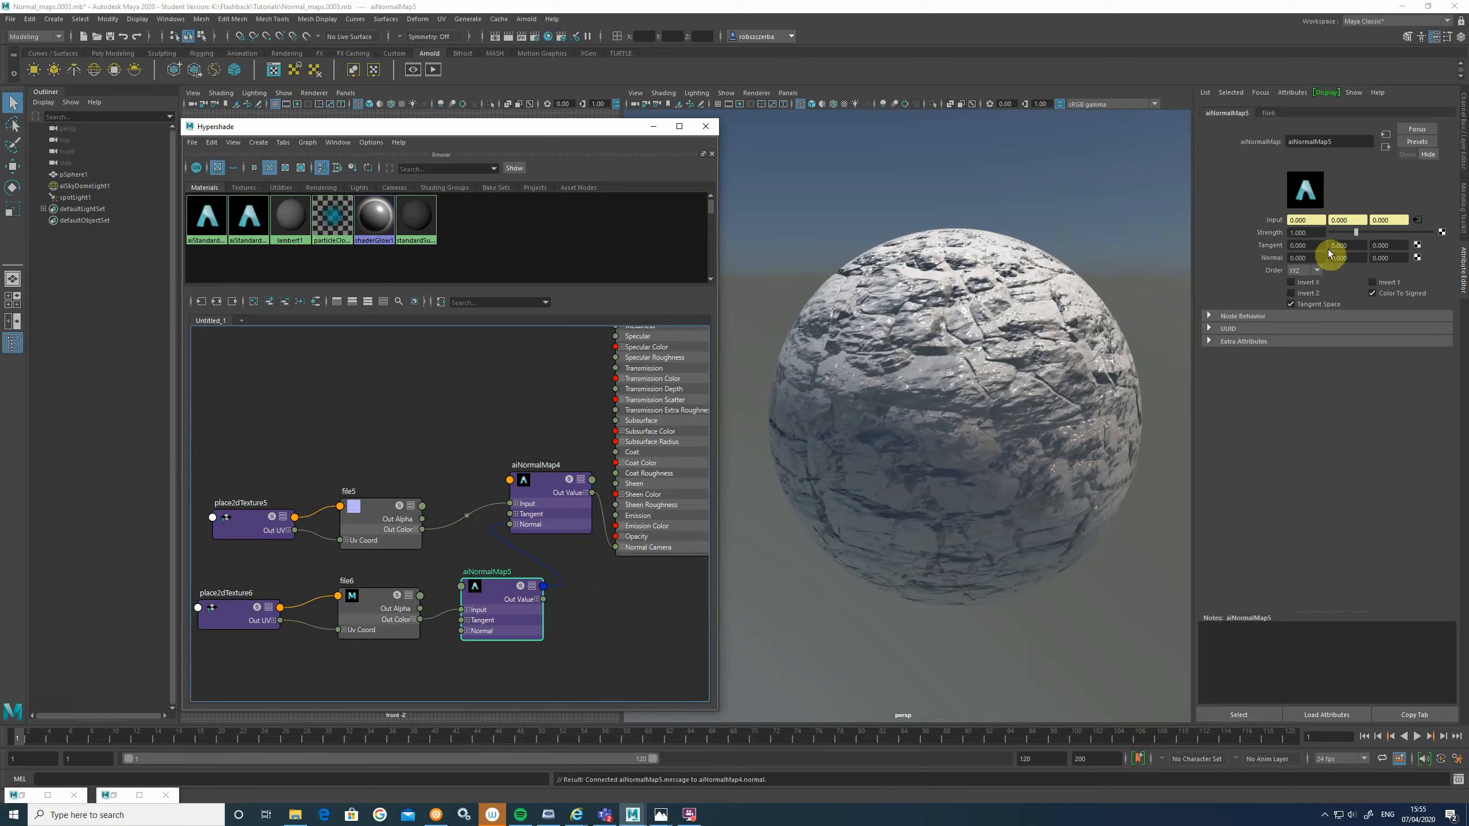
mouse_move(1355, 232)
mouse_down()
mouse_move(1327, 227)
mouse_move(1370, 232)
mouse_up()
scroll(599, 604, down, 5)
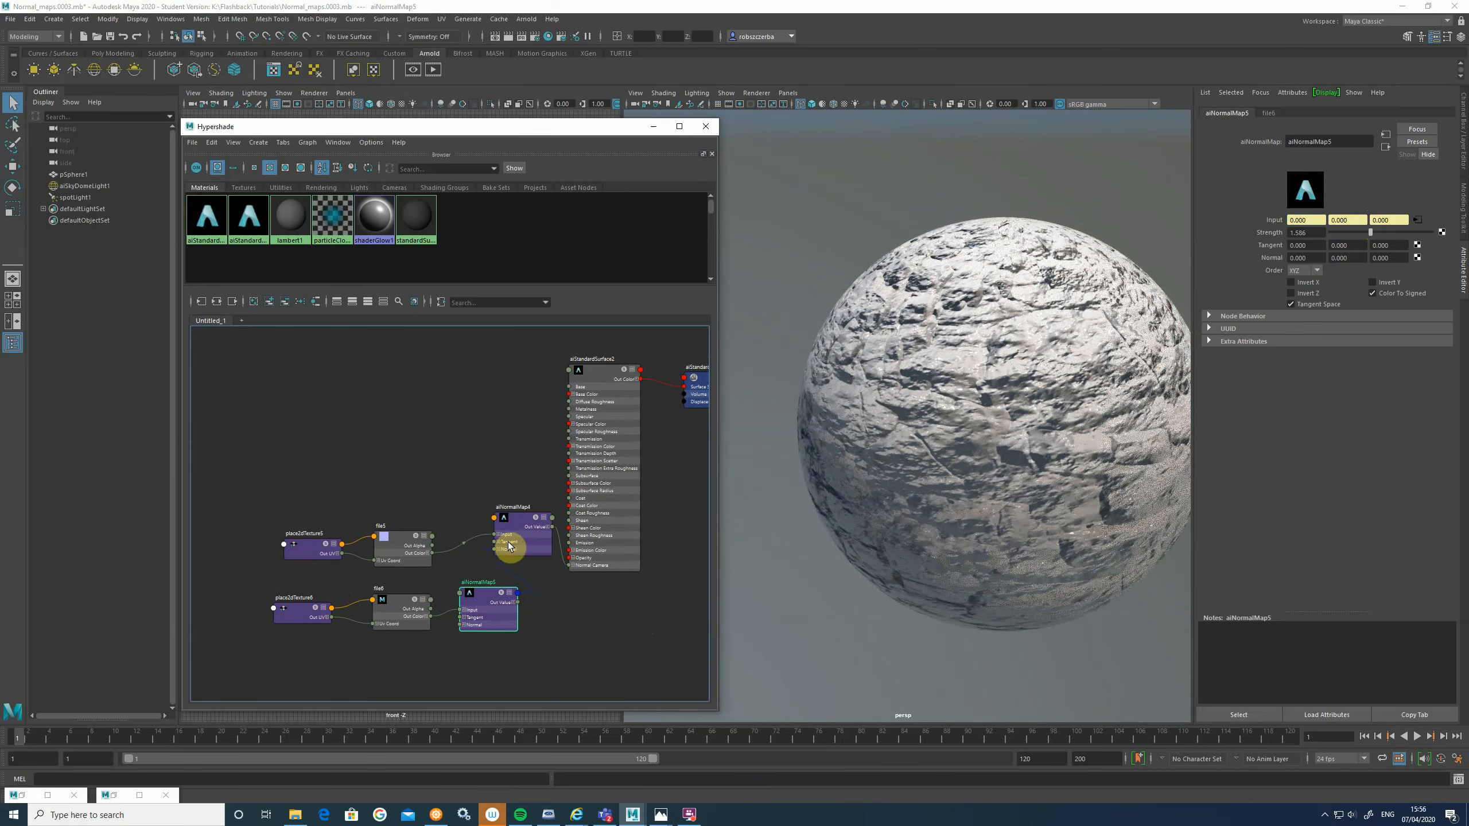
click(505, 524)
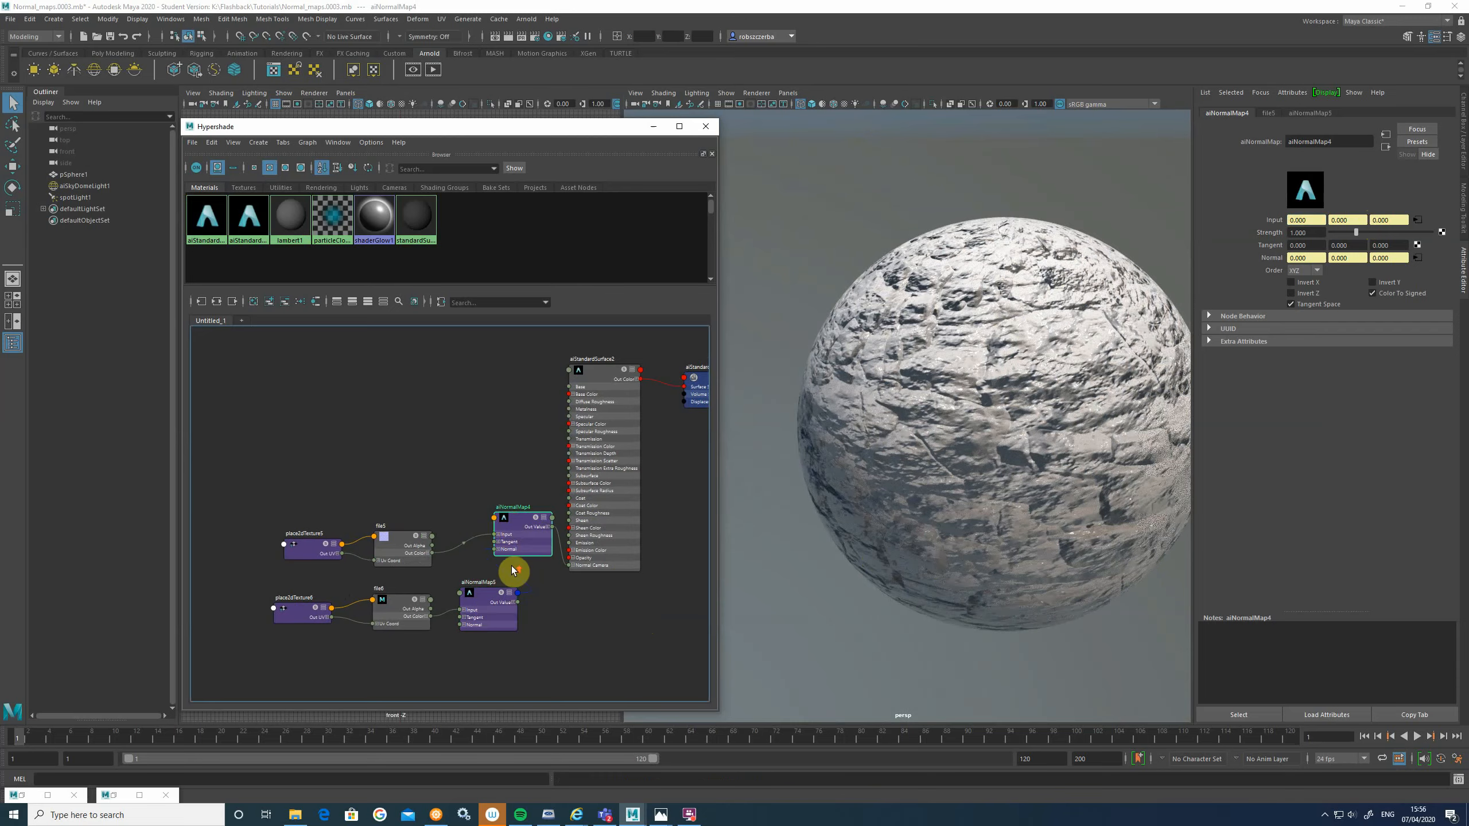
Step: Set the Strength of aiNormalMap5 to about 3.402 to intensify the second normal map on the sphere
scroll(513, 571, up, 2)
click(475, 605)
drag(1370, 232, 1416, 233)
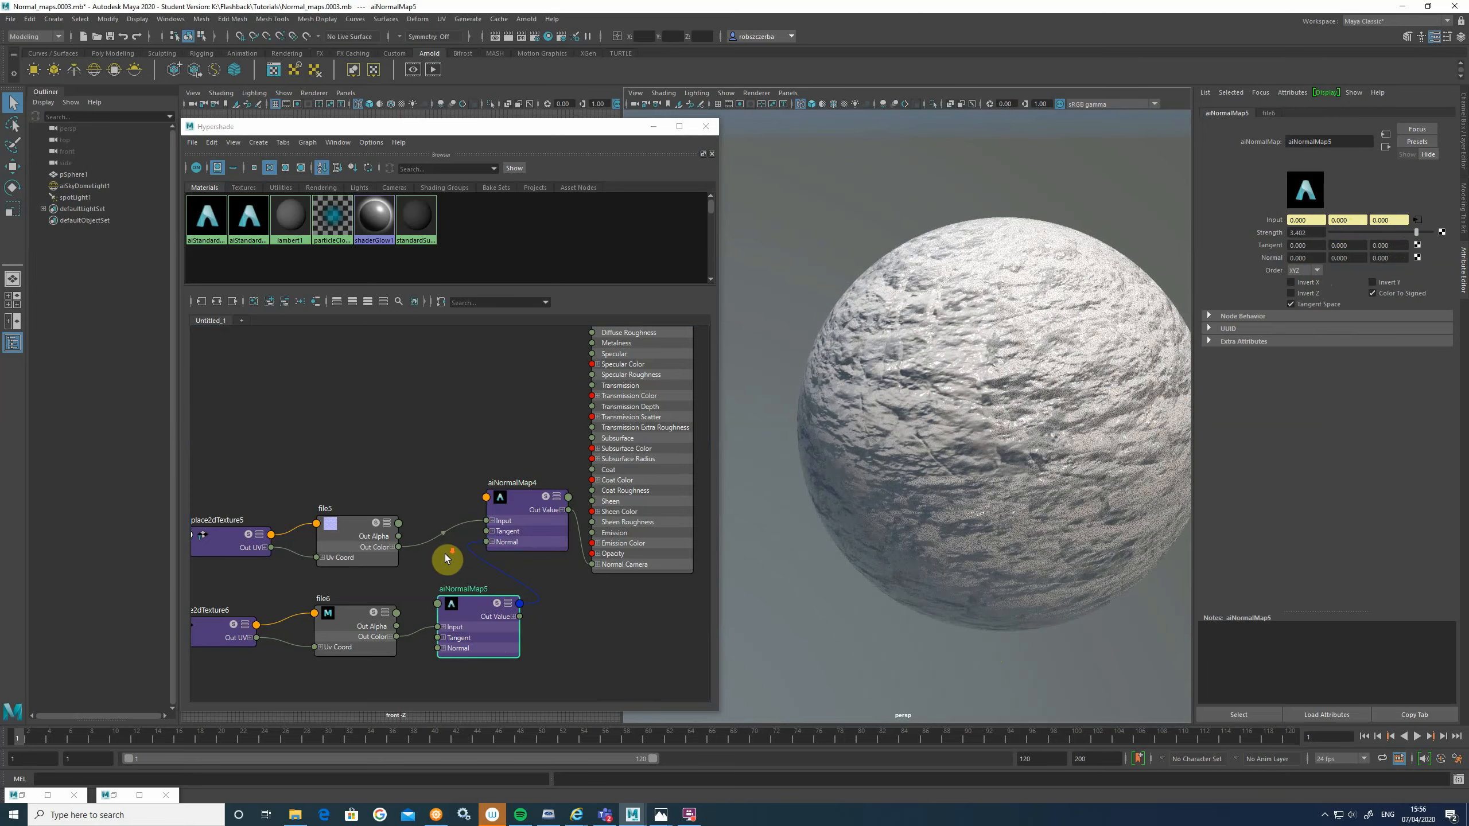
scroll(454, 558, down, 4)
scroll(474, 556, up, 2)
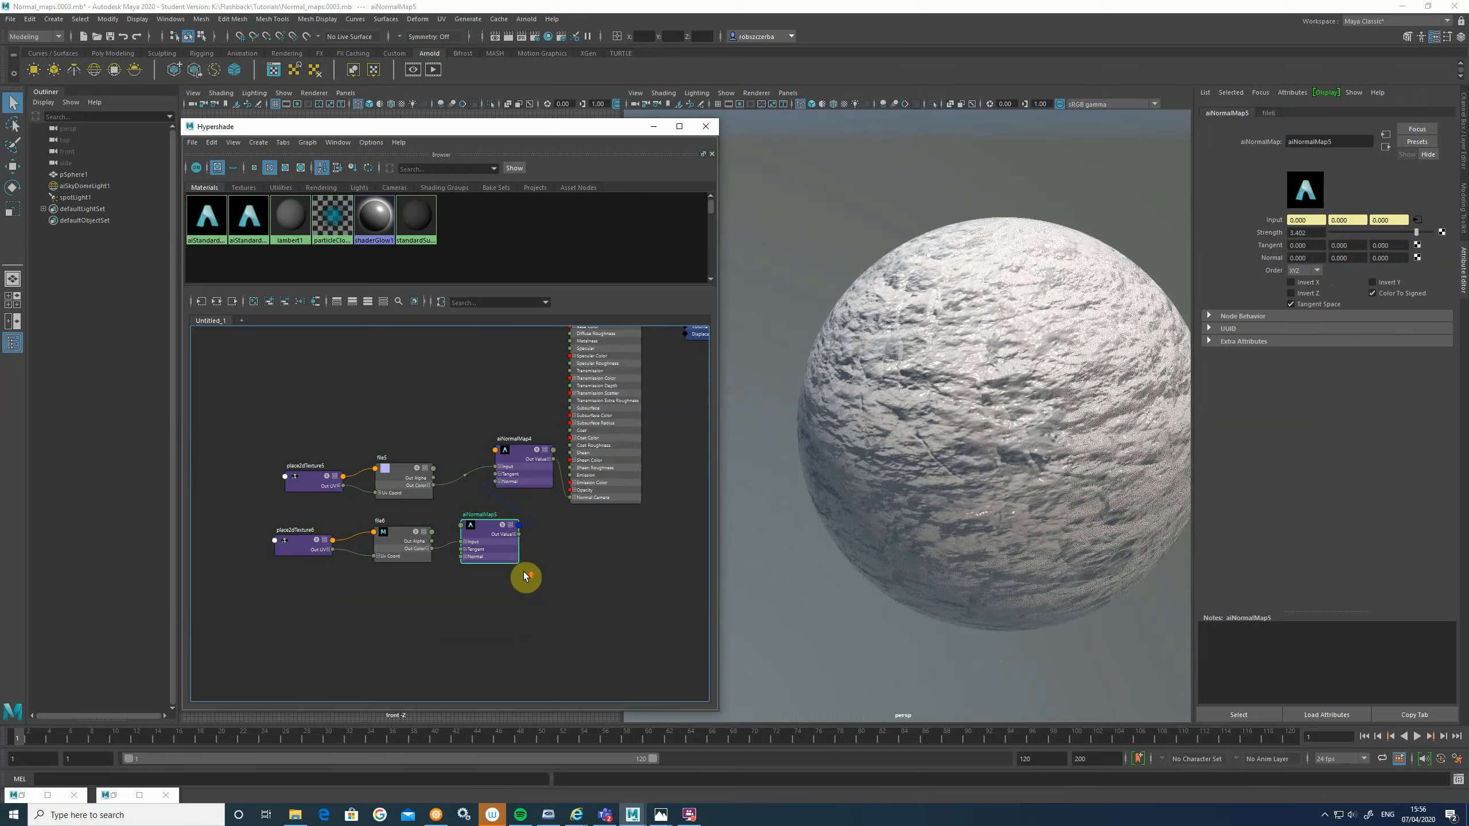
scroll(525, 577, up, 2)
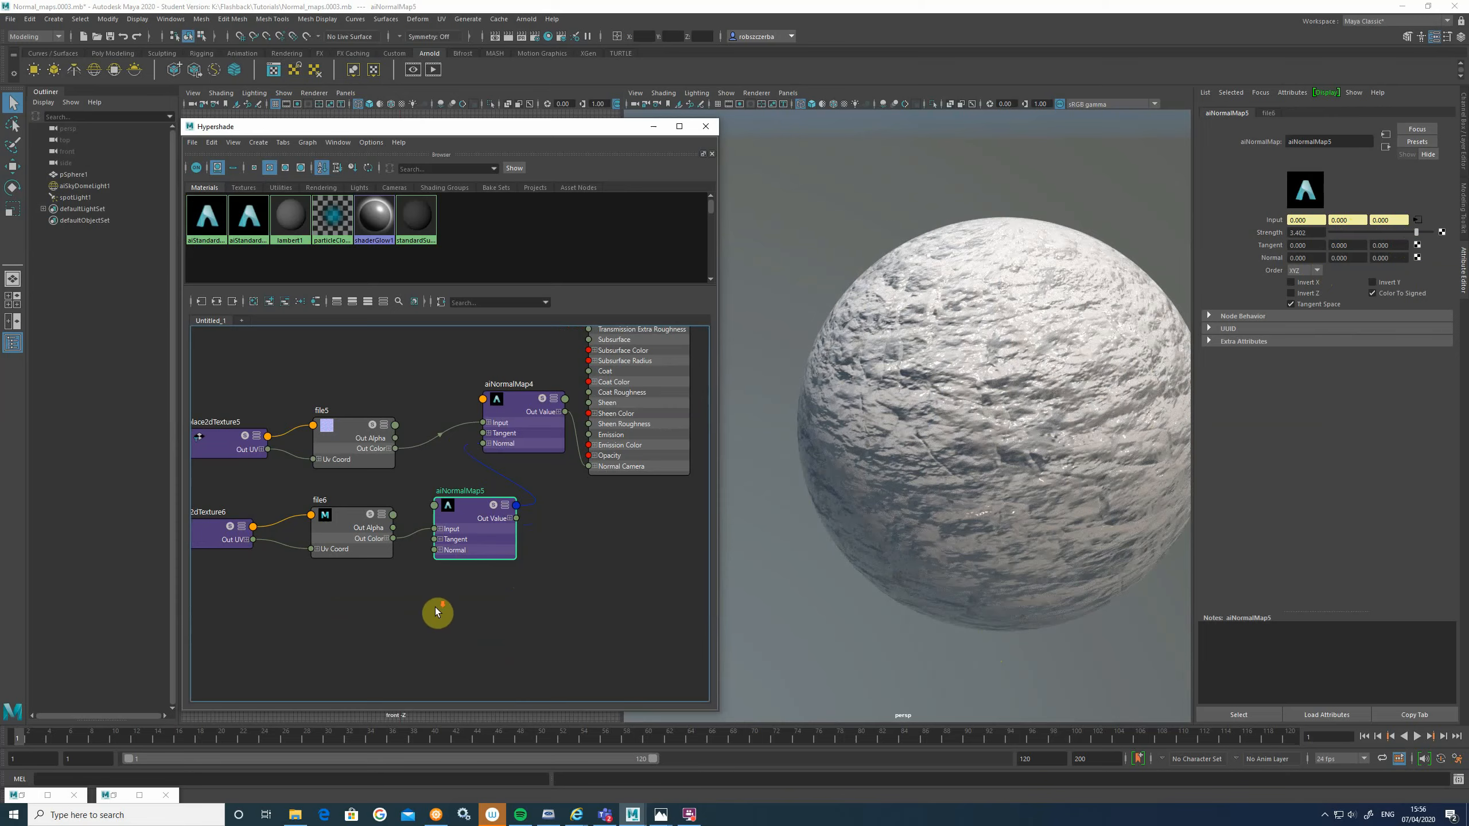
scroll(444, 611, down, 3)
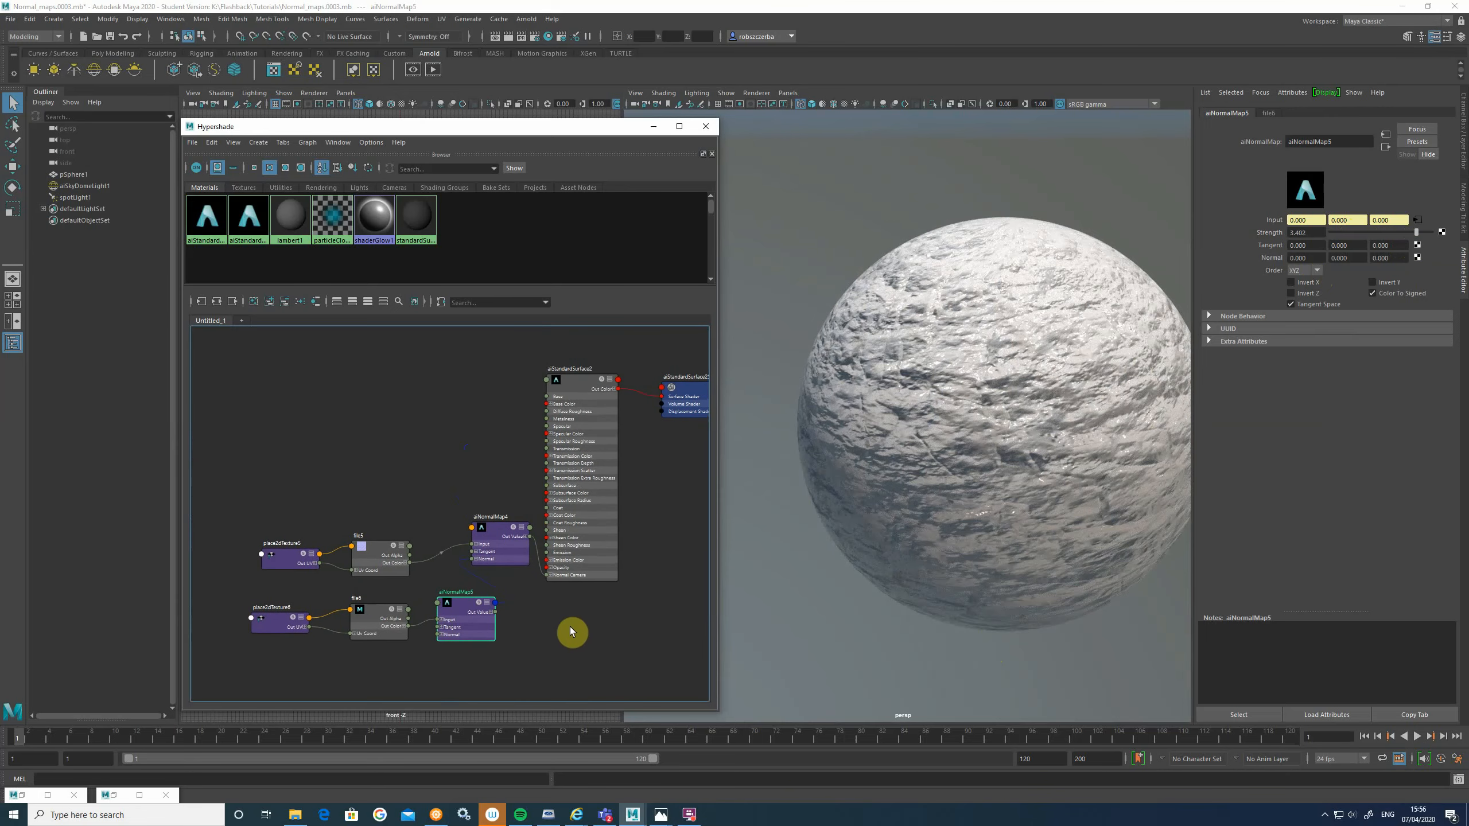